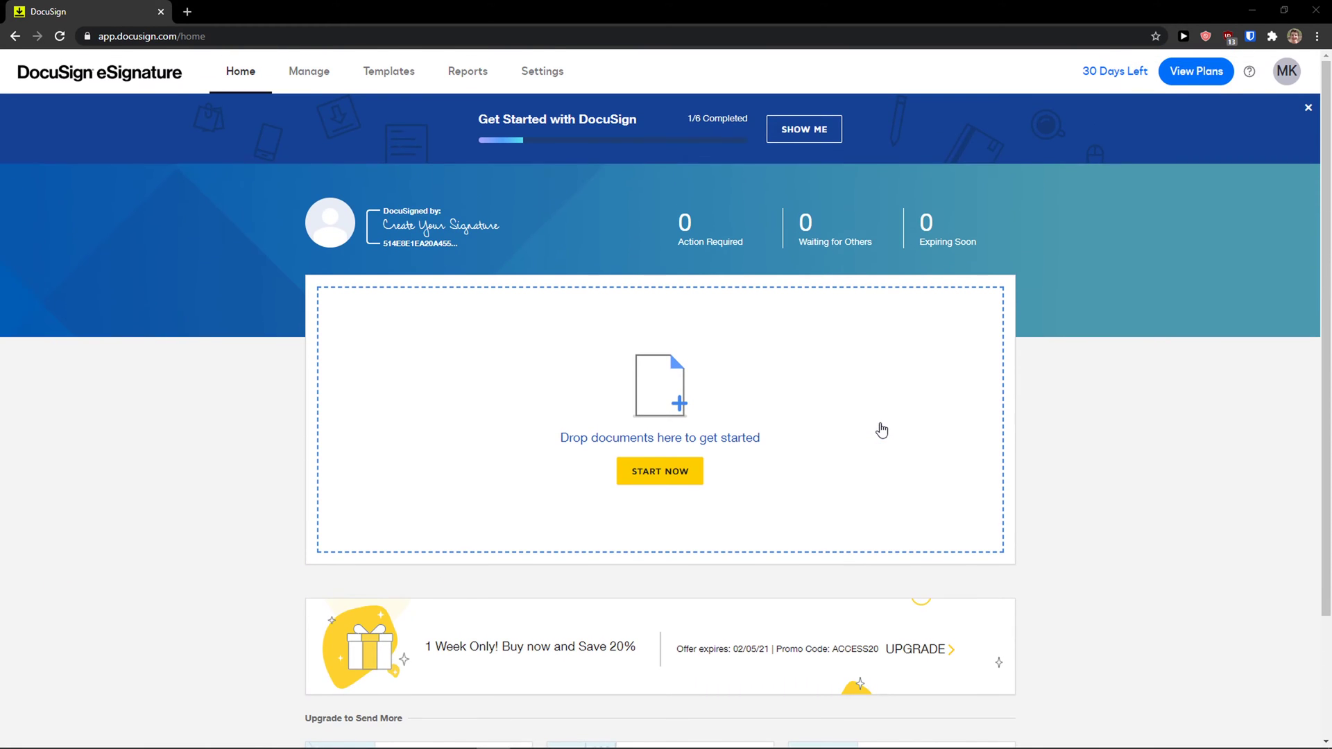
Upload the three-page Word document into a new envelope from the Open dialog.
scroll(452, 396, down, 3)
scroll(446, 393, up, 3)
click(639, 382)
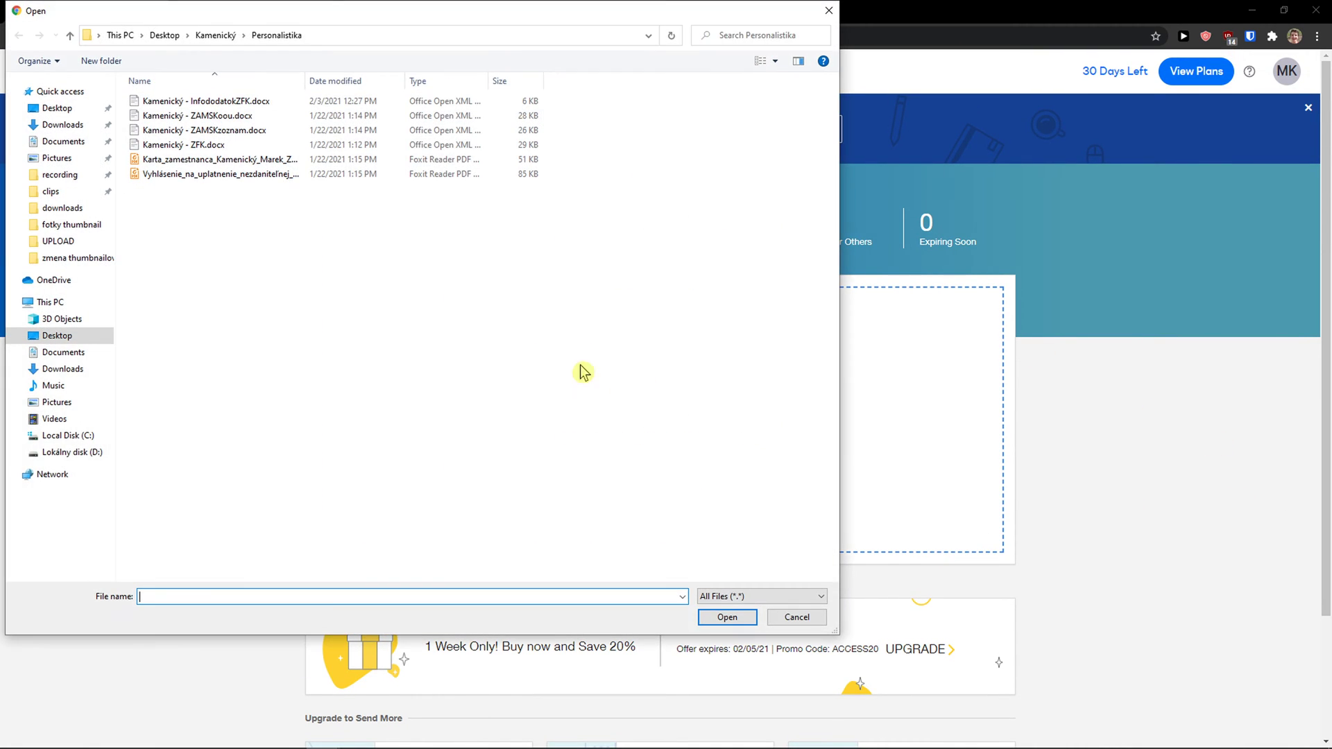
double_click(194, 105)
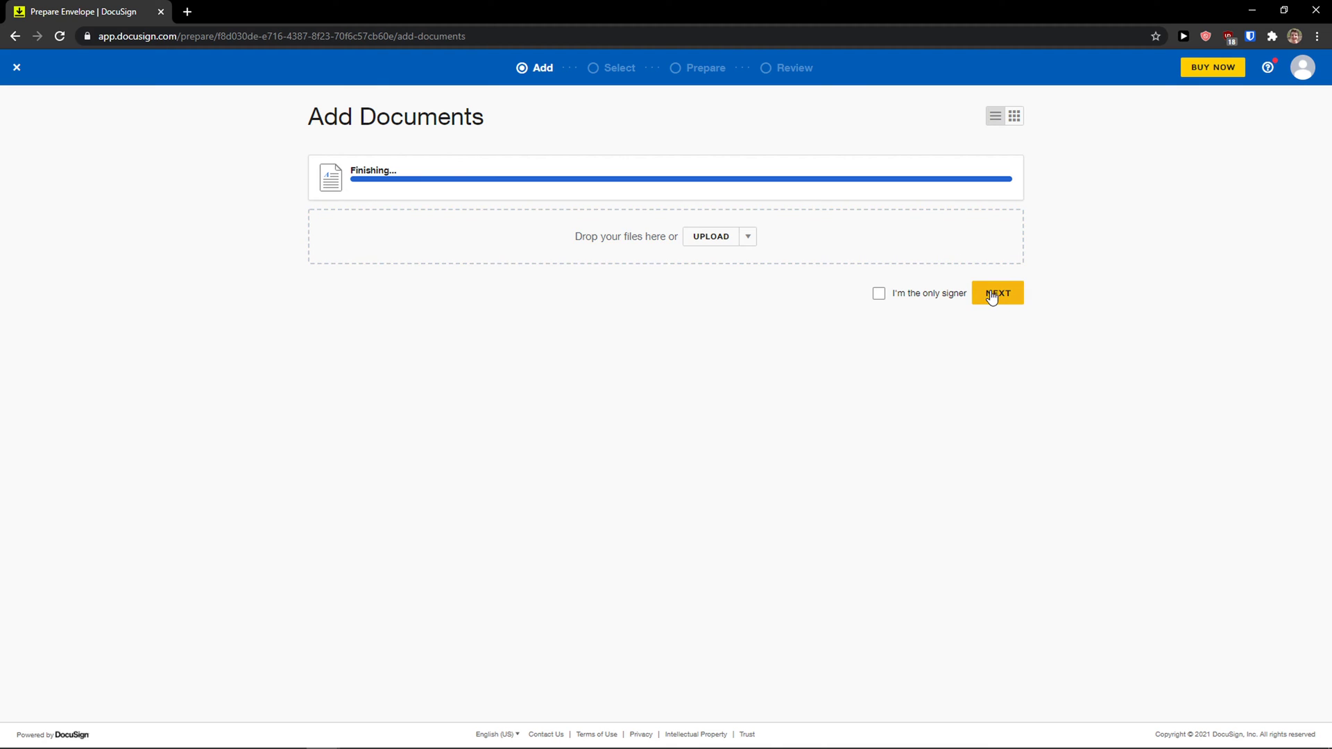
After a detour to the recipients step, set yourself as the only signer and start signing.
click(882, 295)
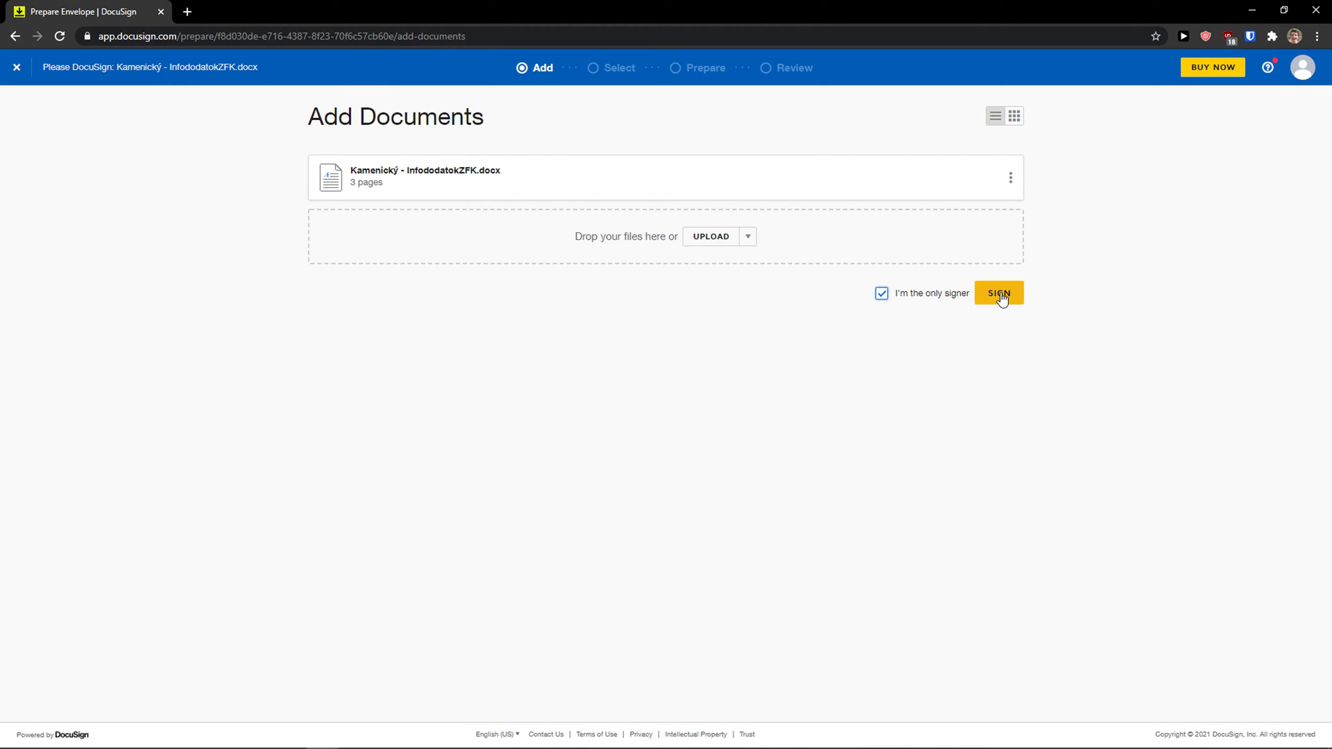
click(940, 297)
click(1005, 297)
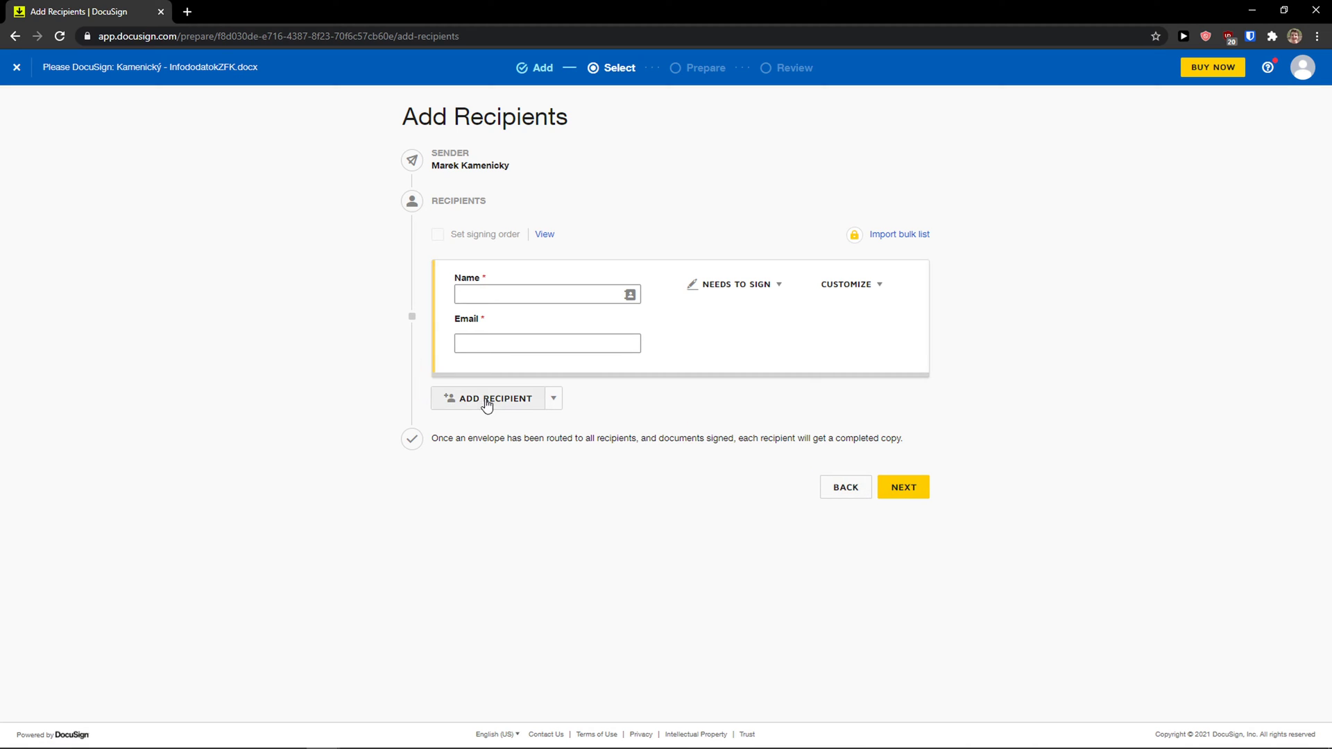
click(530, 342)
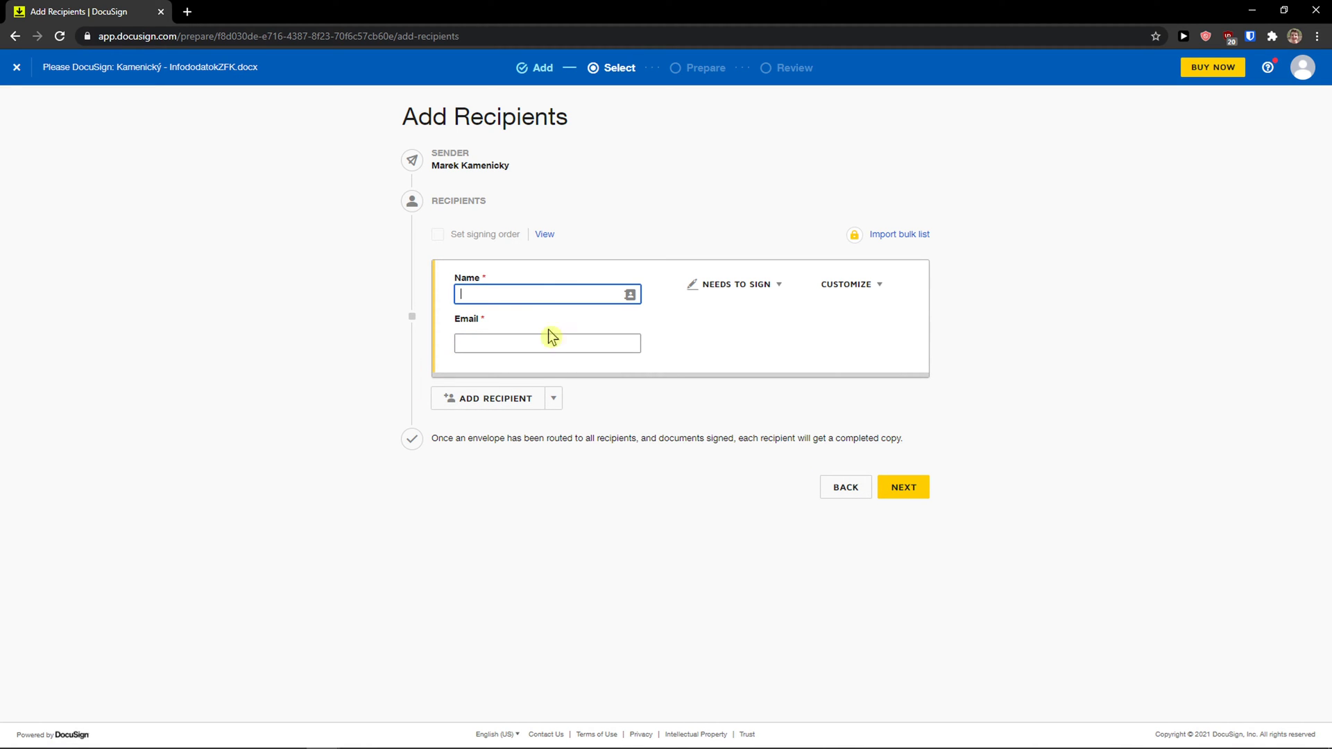
click(858, 488)
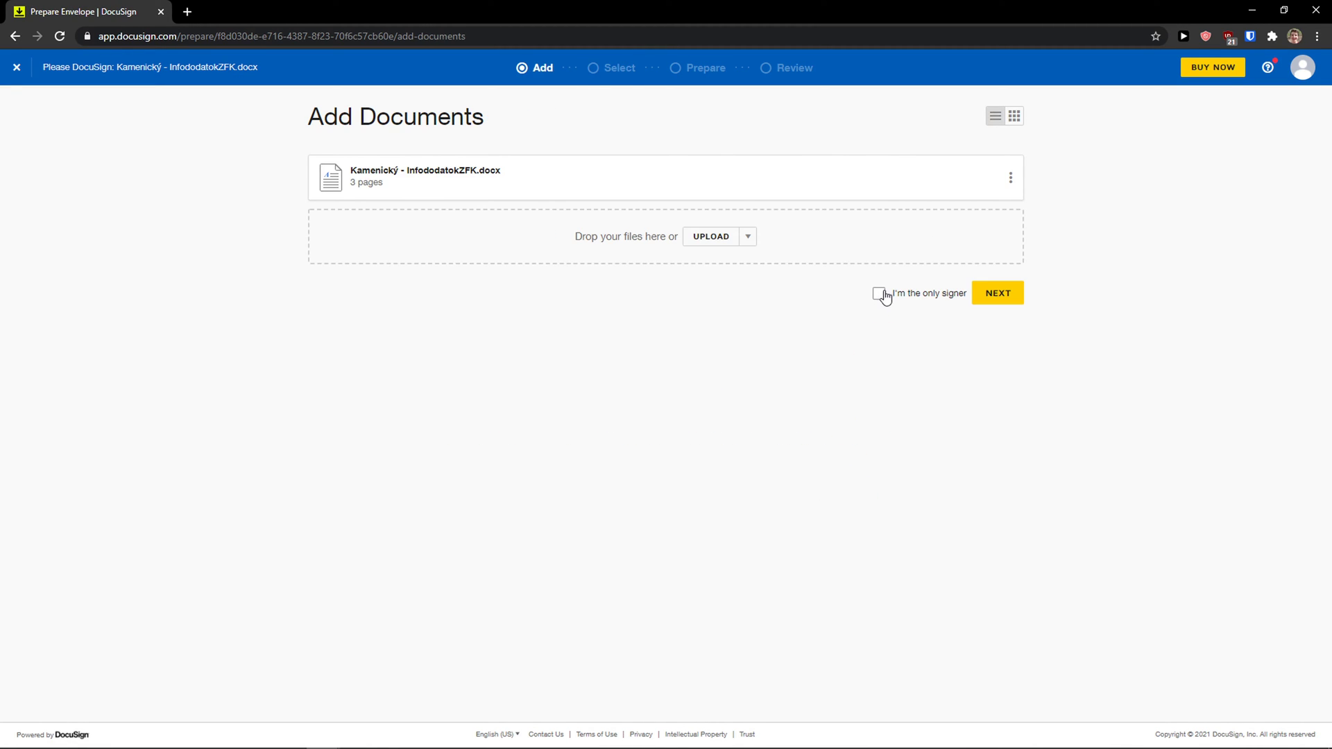
click(881, 293)
click(1001, 306)
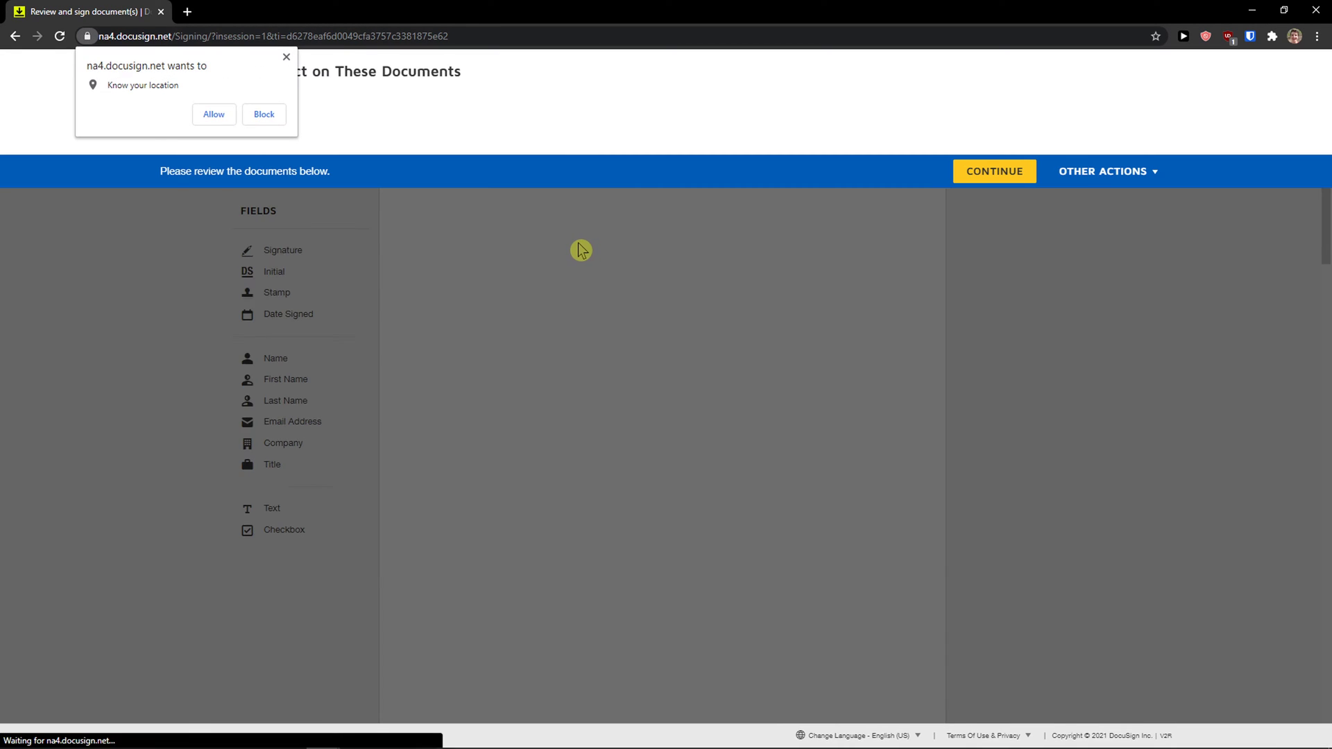
Decline location access, continue into the document, and back out of signing page 3's employee line.
click(286, 58)
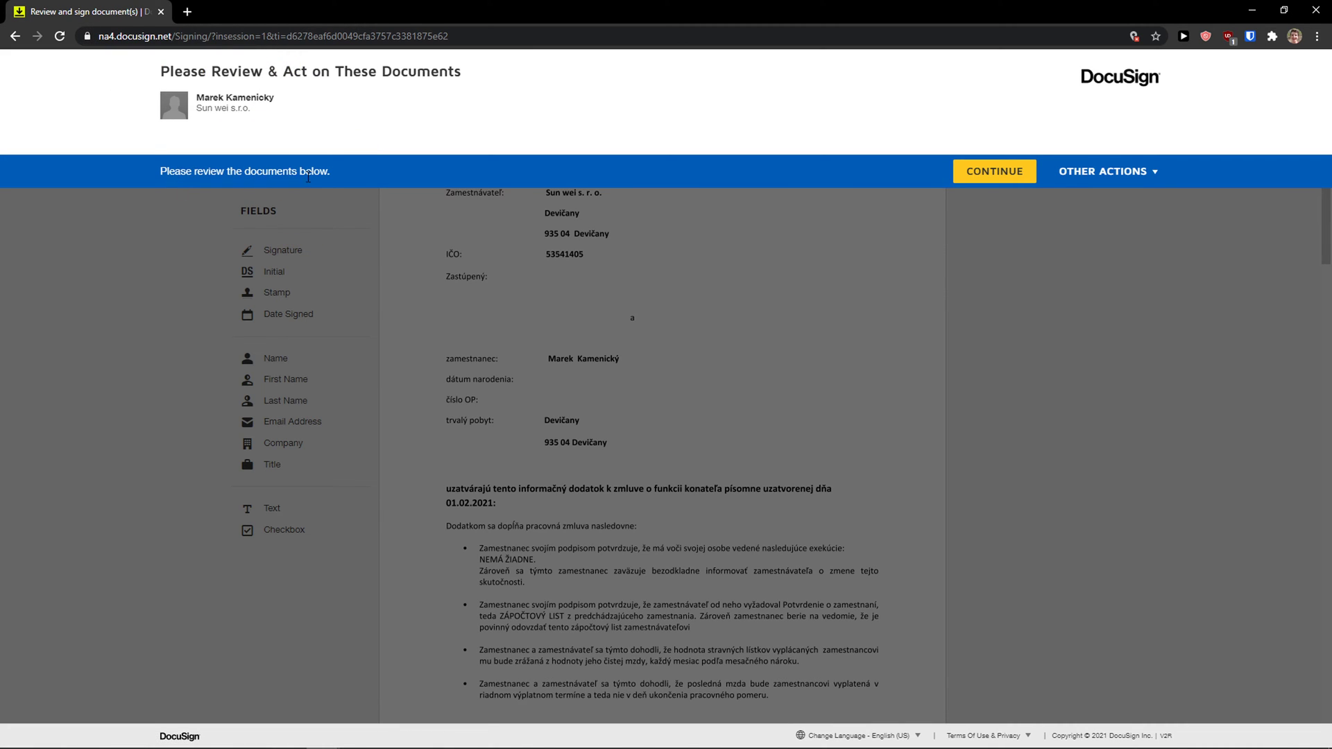
click(1021, 175)
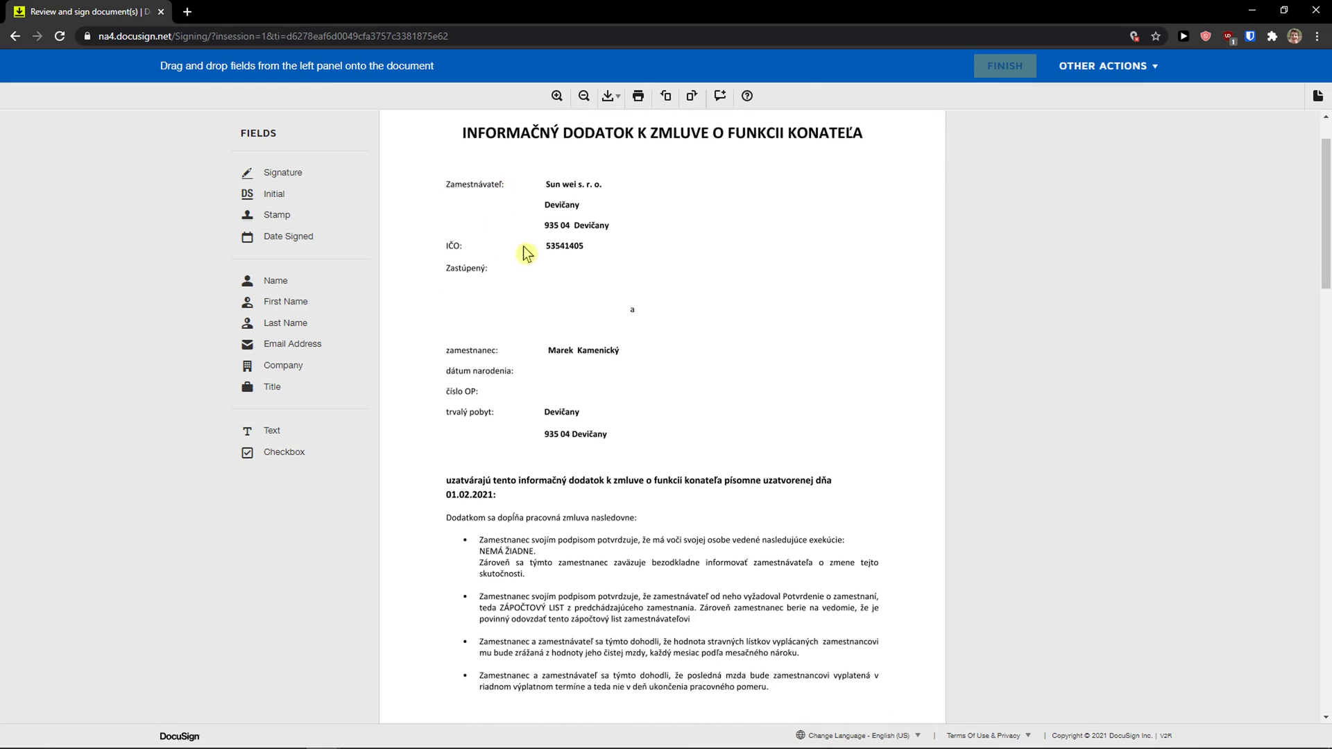
scroll(576, 217, down, 20)
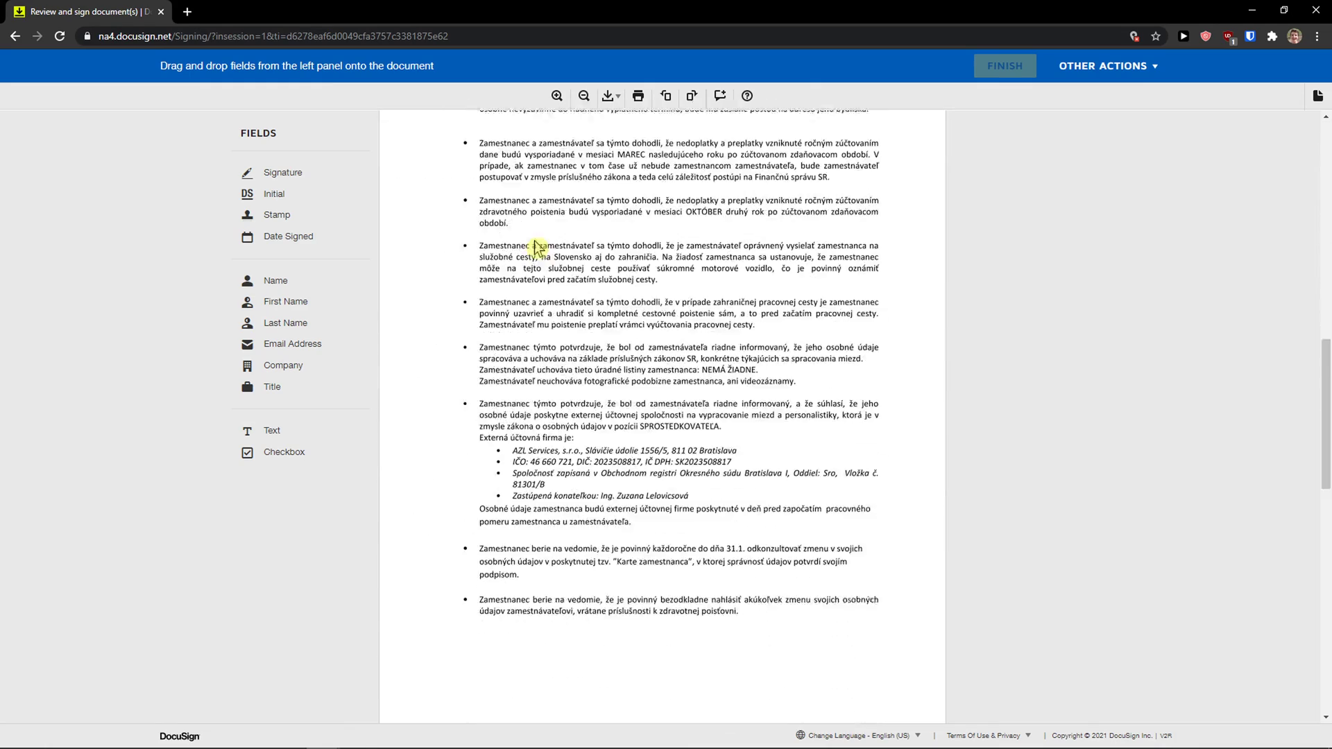
scroll(541, 292, down, 3)
scroll(514, 347, up, 11)
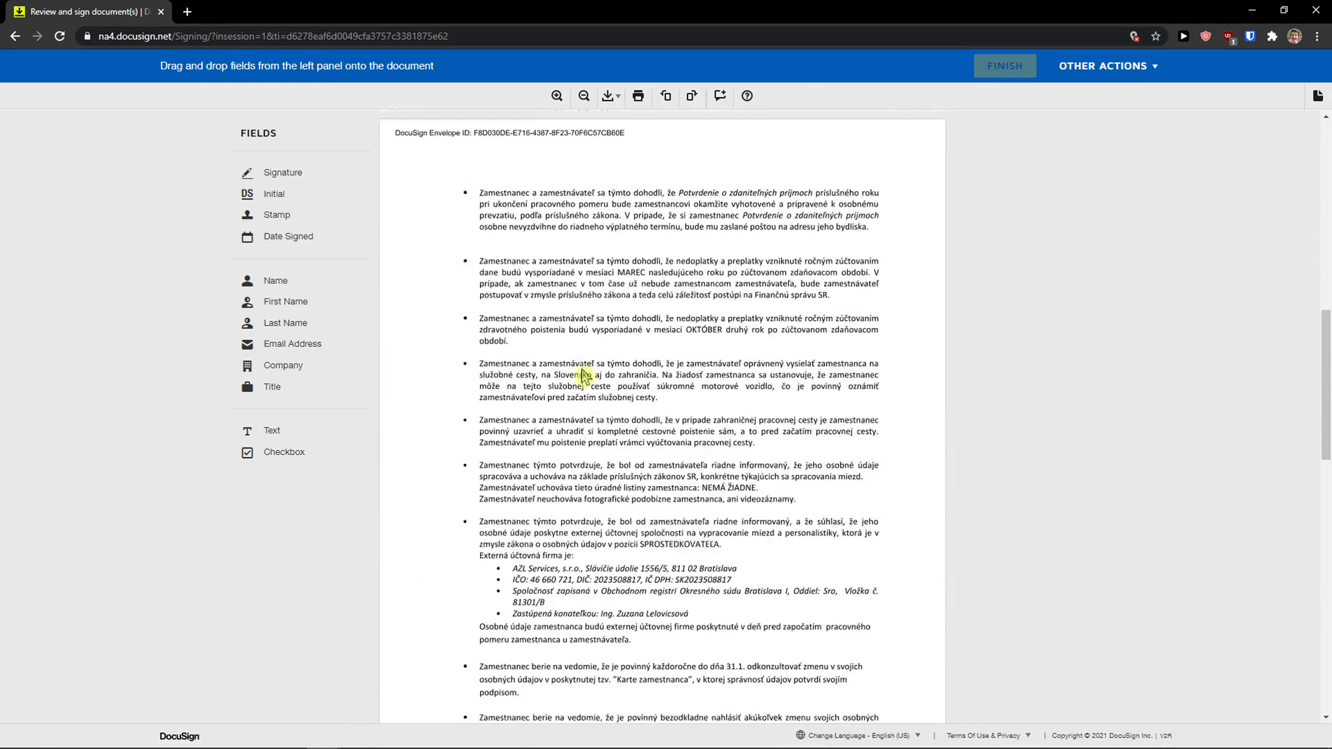
scroll(593, 333, up, 5)
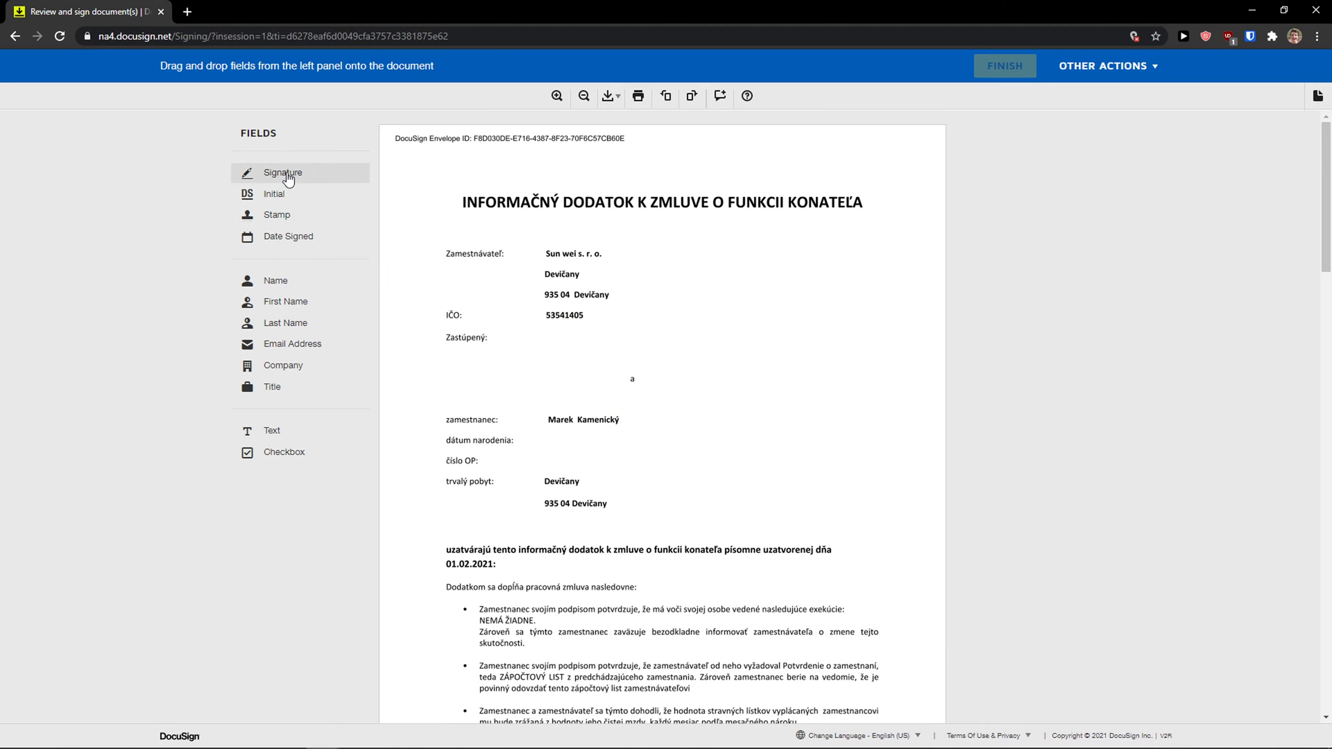
scroll(554, 335, down, 20)
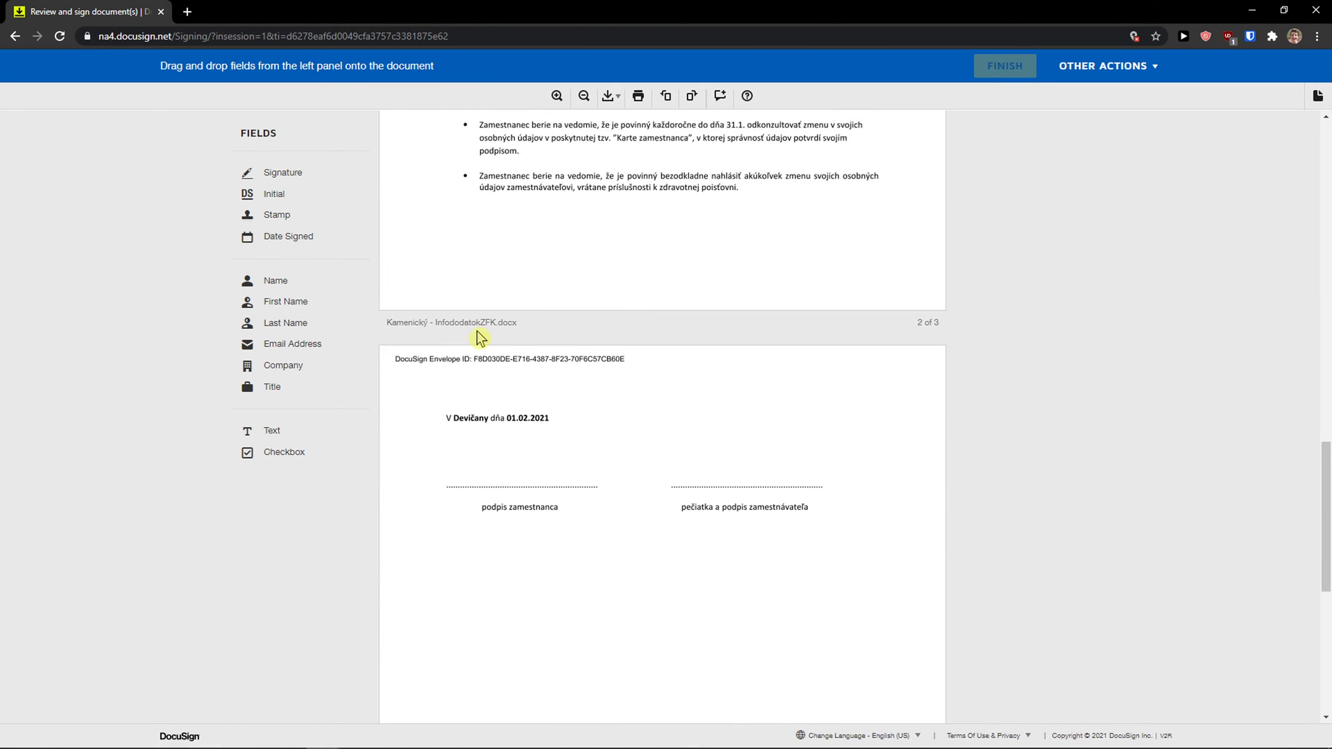
mouse_move(282, 181)
mouse_down()
mouse_move(348, 262)
mouse_move(526, 410)
mouse_move(548, 413)
mouse_up()
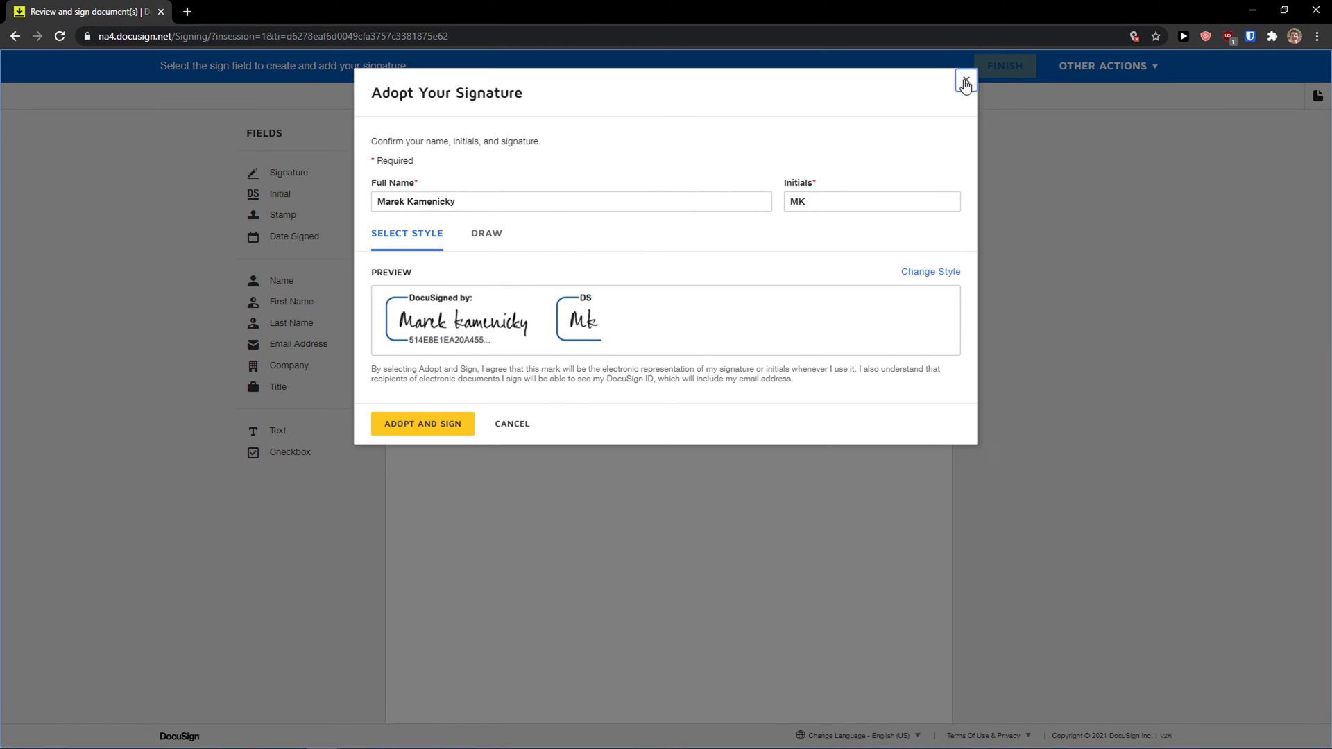
click(965, 80)
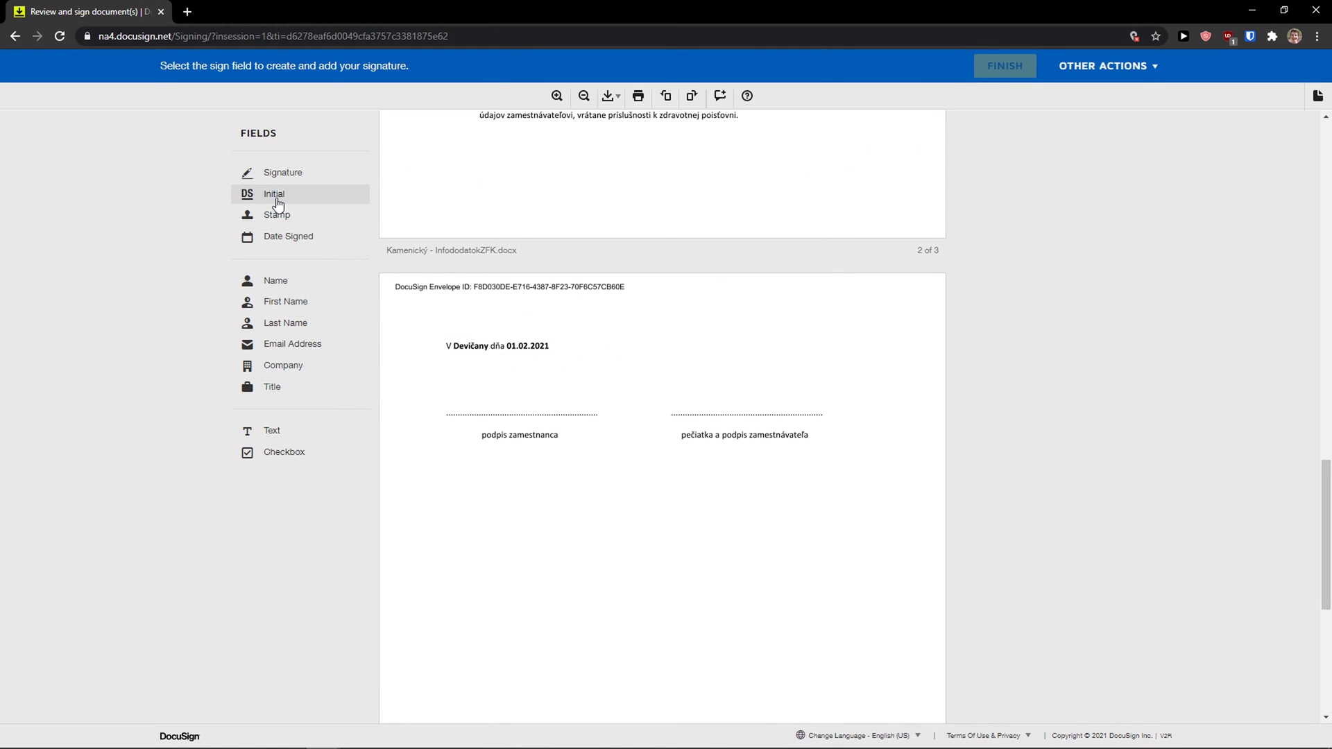
drag(277, 204, 539, 526)
click(506, 198)
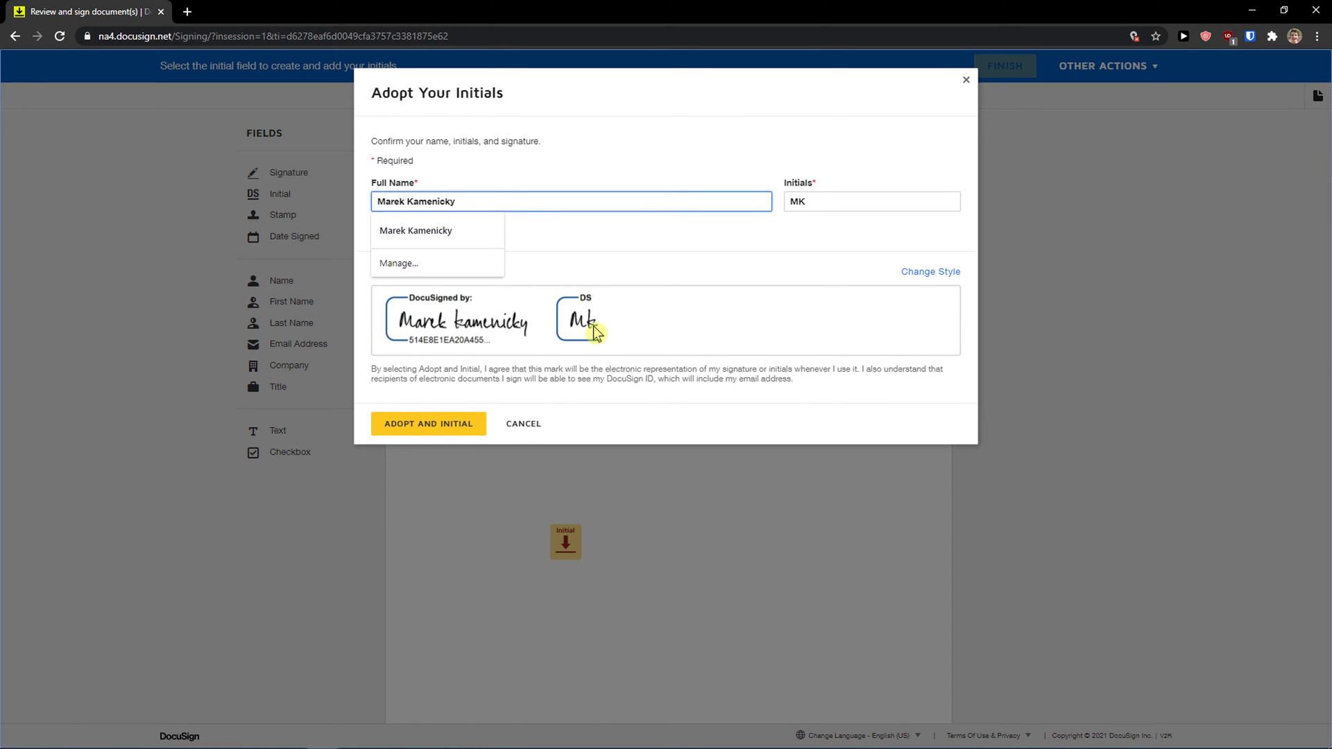
click(725, 249)
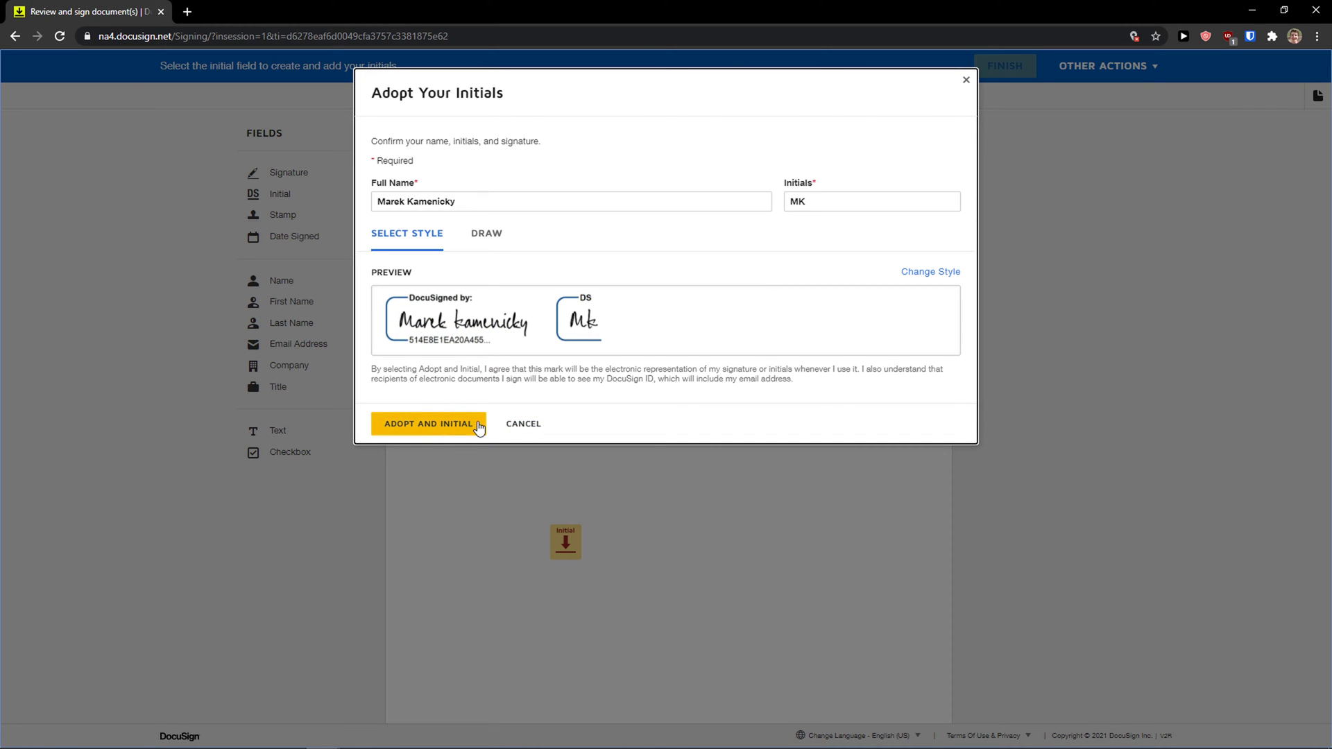
click(485, 240)
click(428, 246)
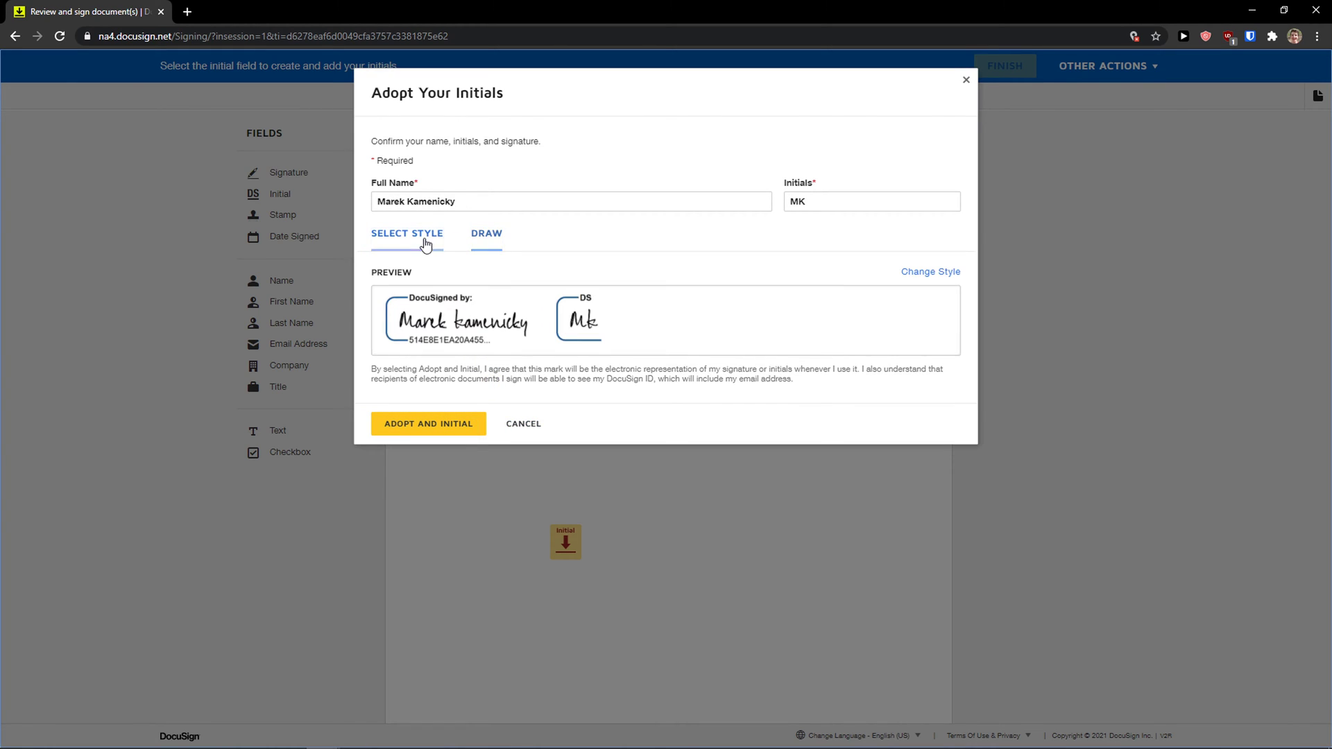
click(526, 425)
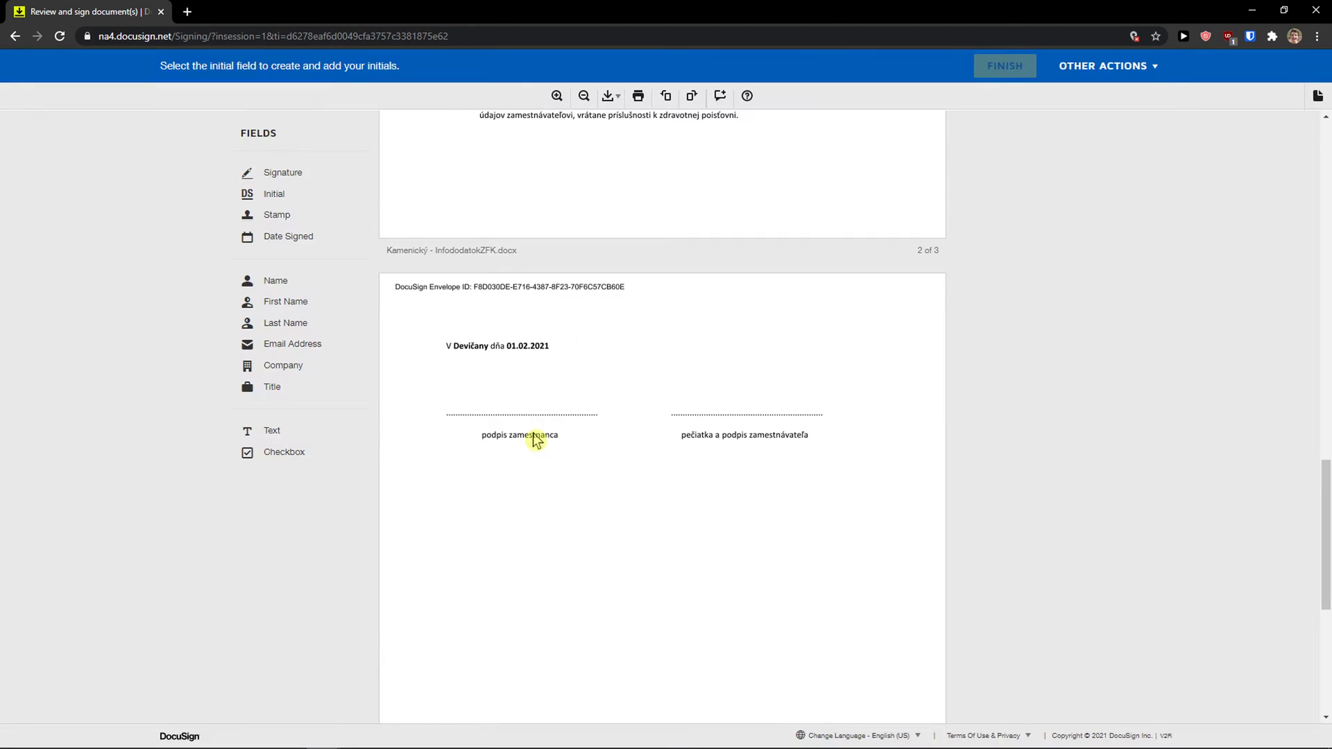
Drop a Stamp field on page 3, then try and clear a stamp name.
drag(280, 220, 514, 544)
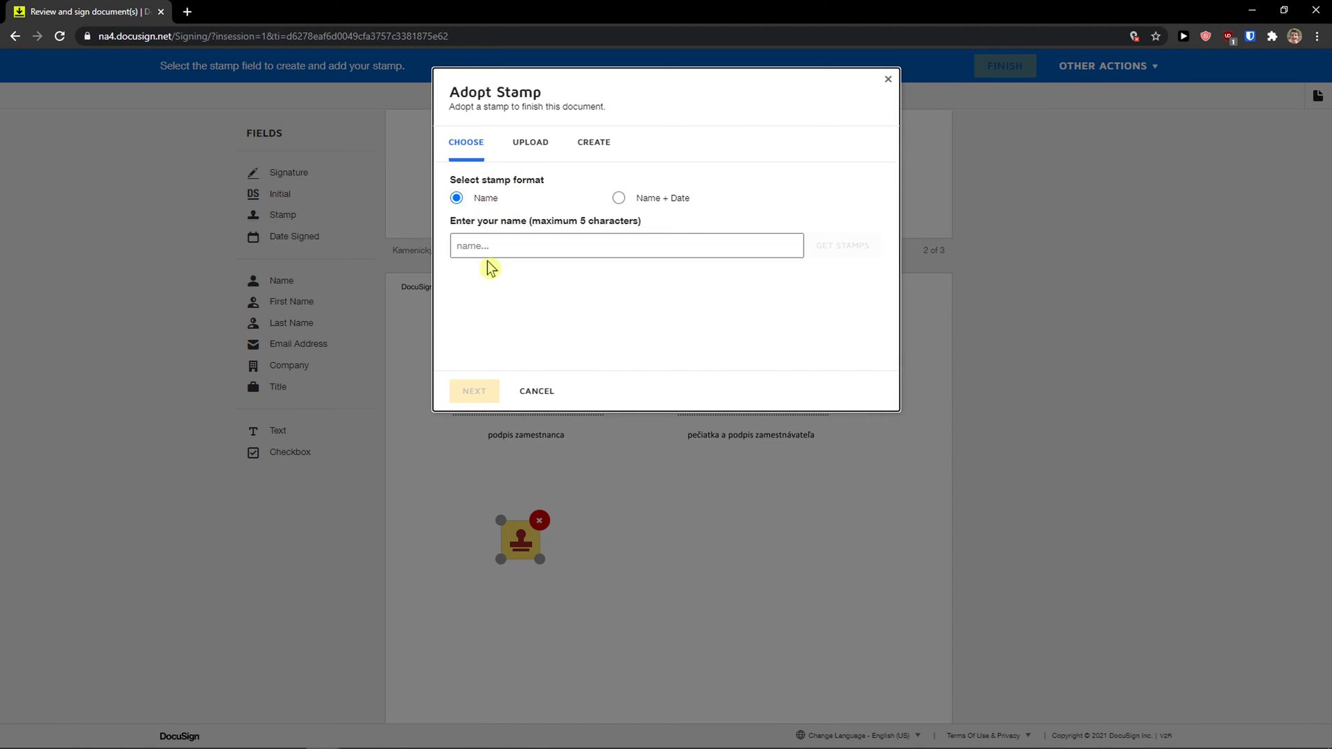
click(489, 247)
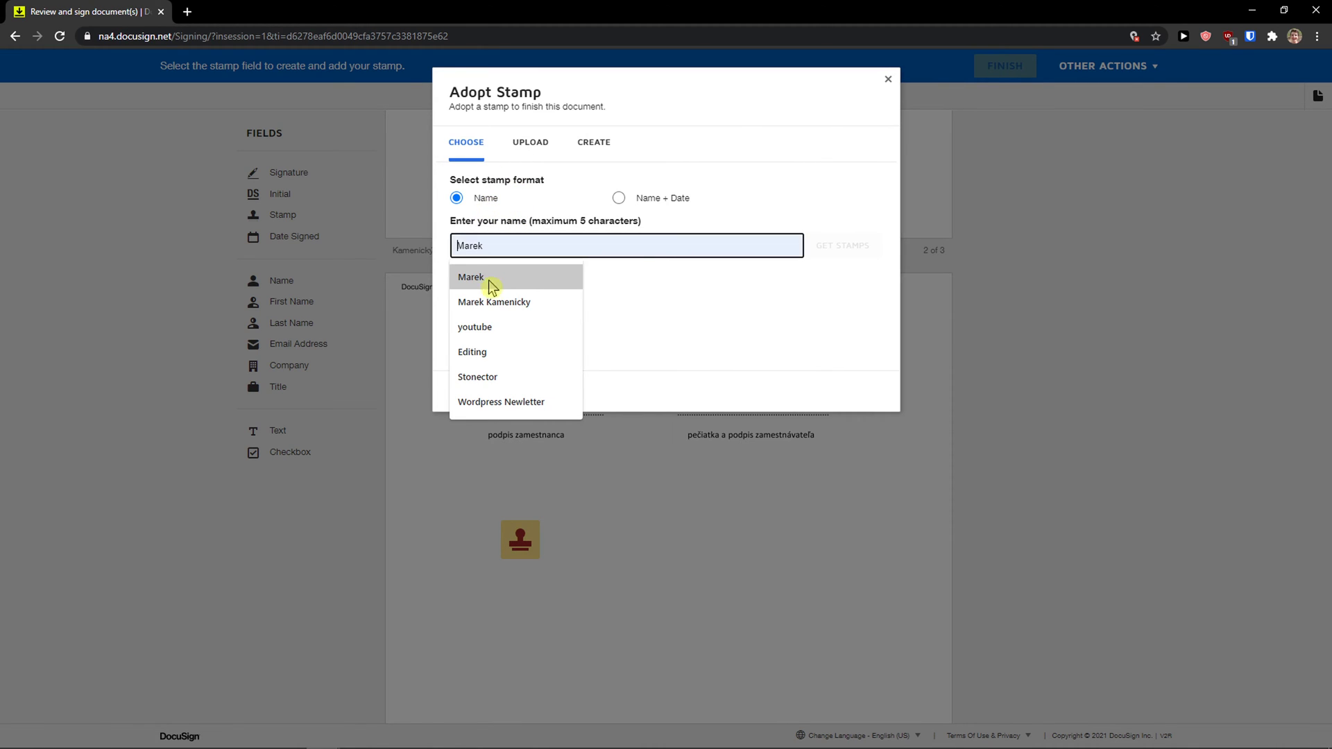
click(537, 302)
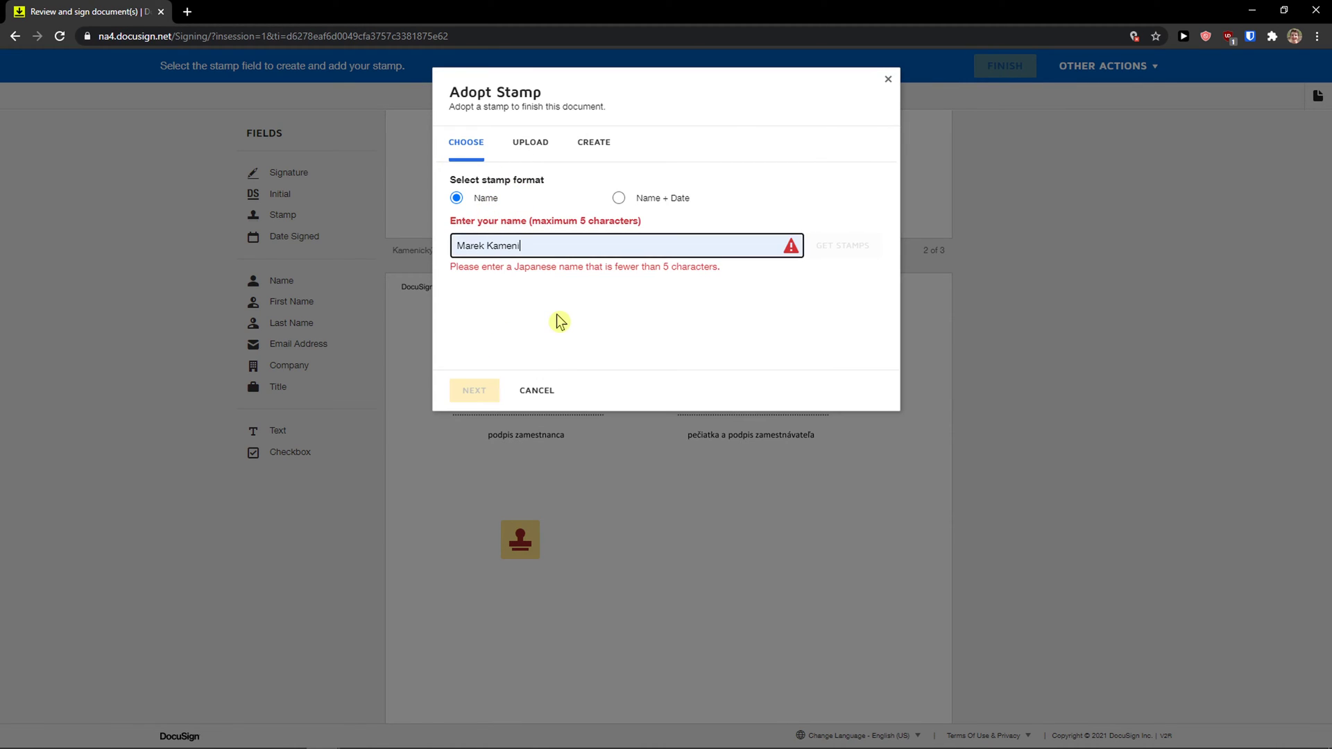
click(527, 249)
click(569, 348)
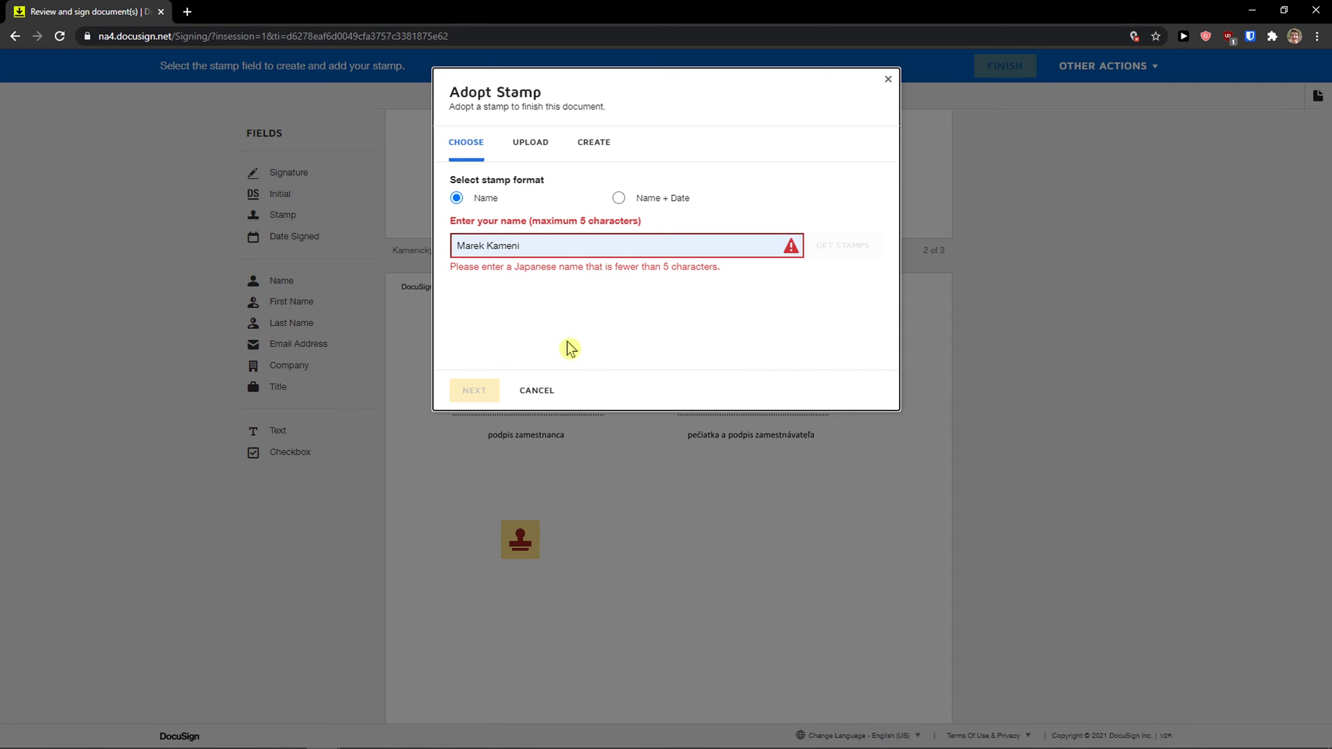
click(569, 247)
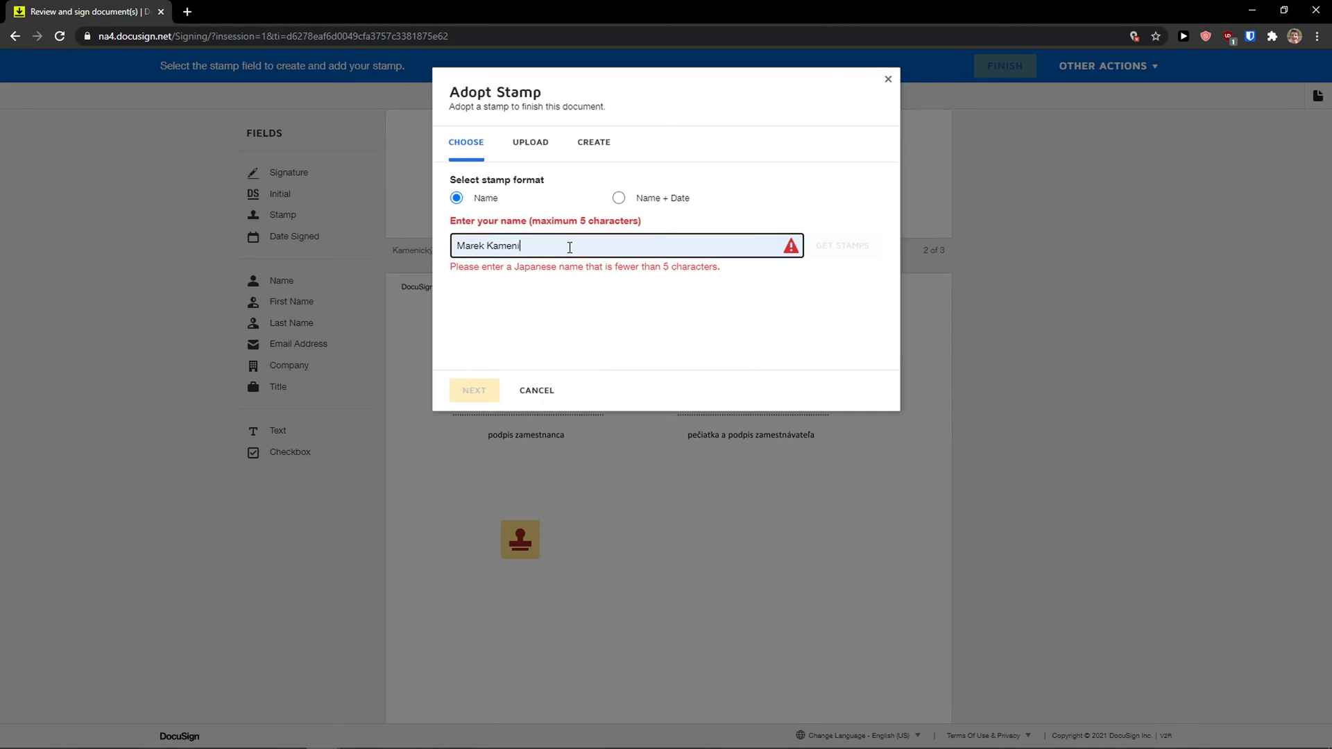
key(BackSpace)
key(BackSpace)
key(BackSpace)
key(BackSpace)
key(BackSpace)
key(BackSpace)
key(BackSpace)
click(741, 332)
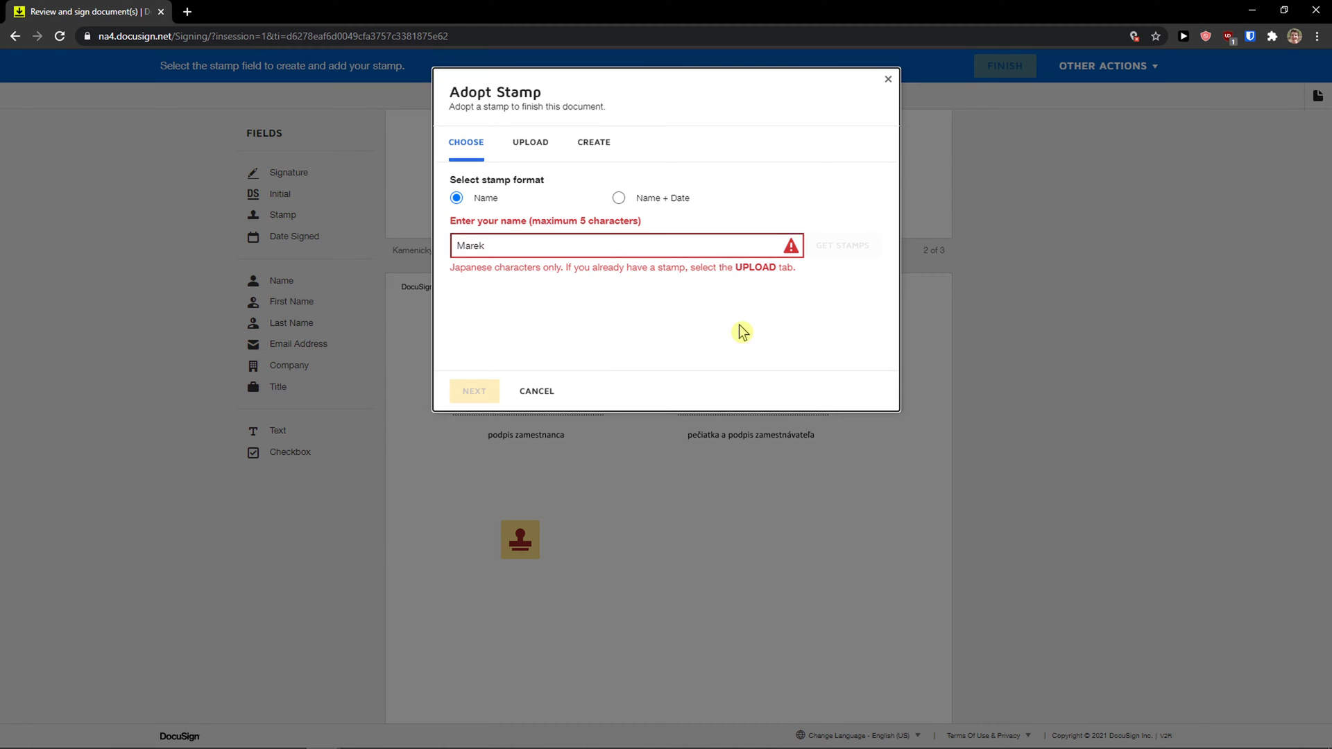
click(598, 250)
key(BackSpace)
key(BackSpace)
key(BackSpace)
key(BackSpace)
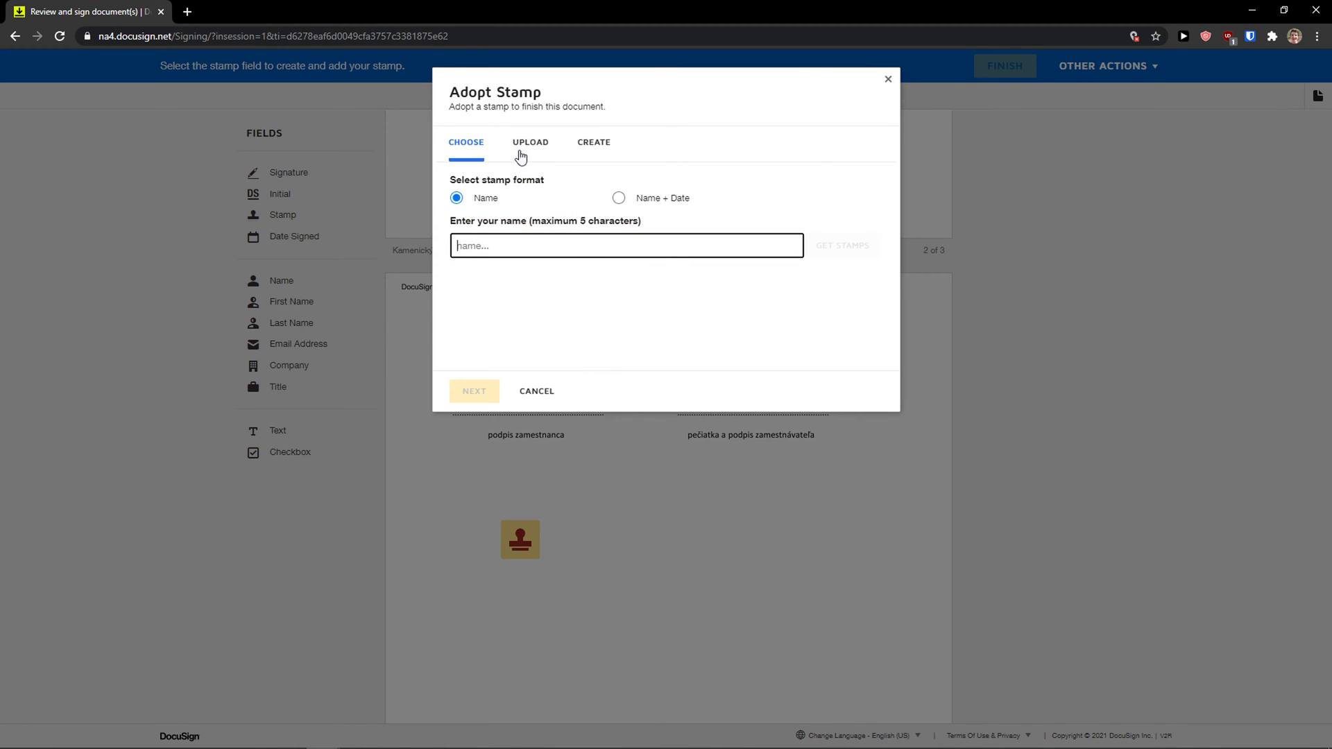
Preview the Upload and Create stamp options, then close the dialog without adopting a stamp.
click(521, 154)
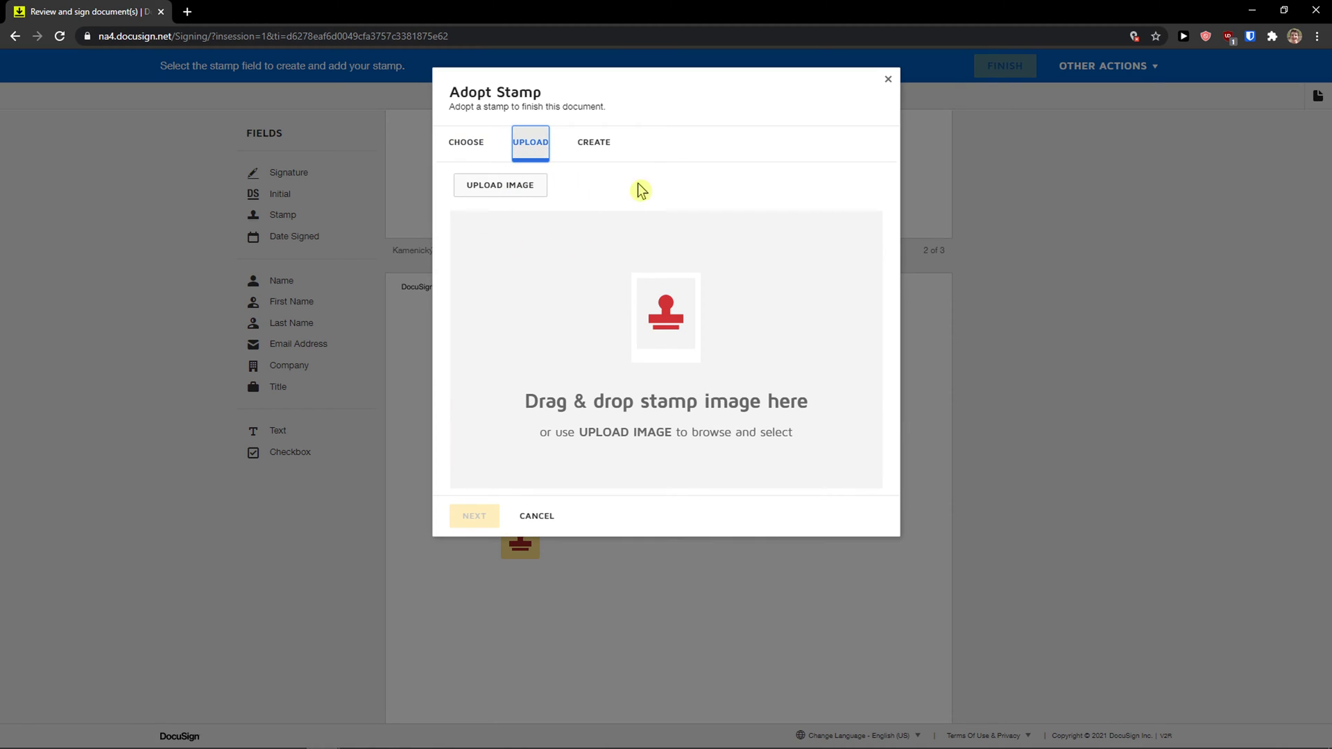
click(585, 150)
double_click(519, 238)
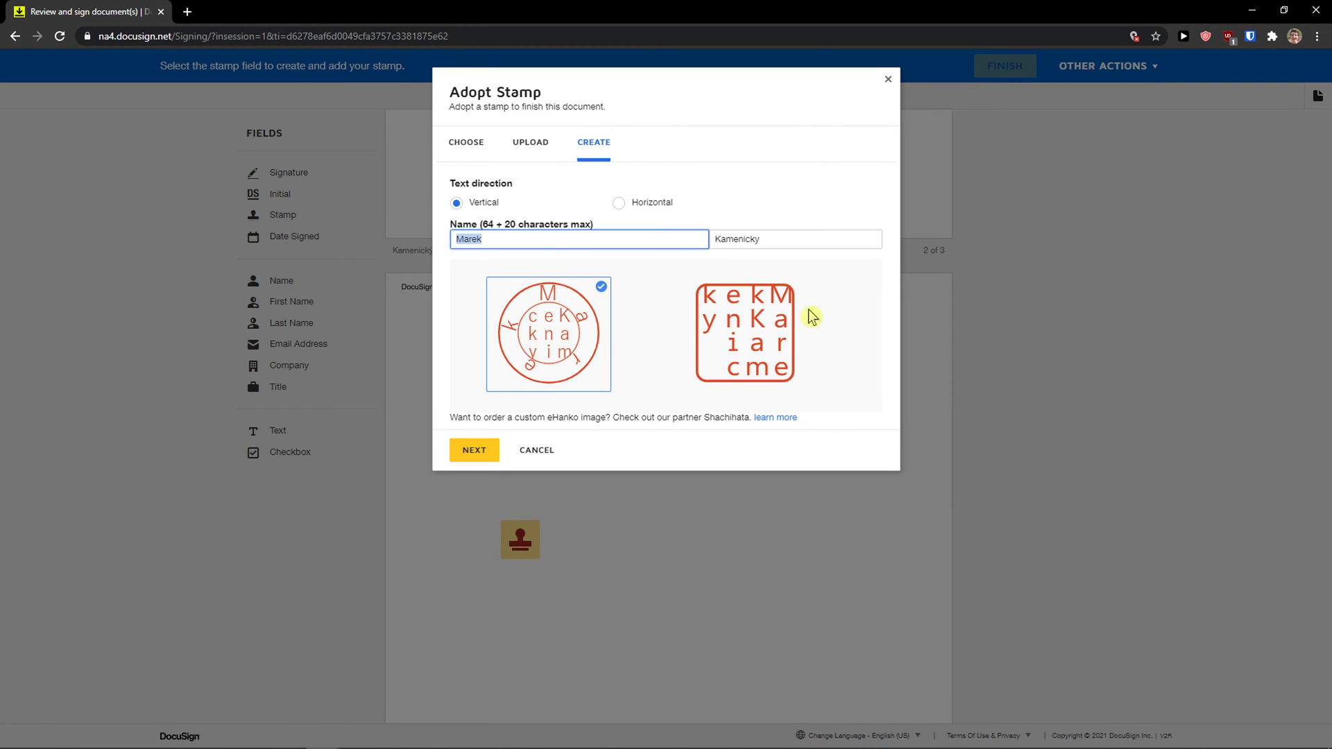
click(887, 80)
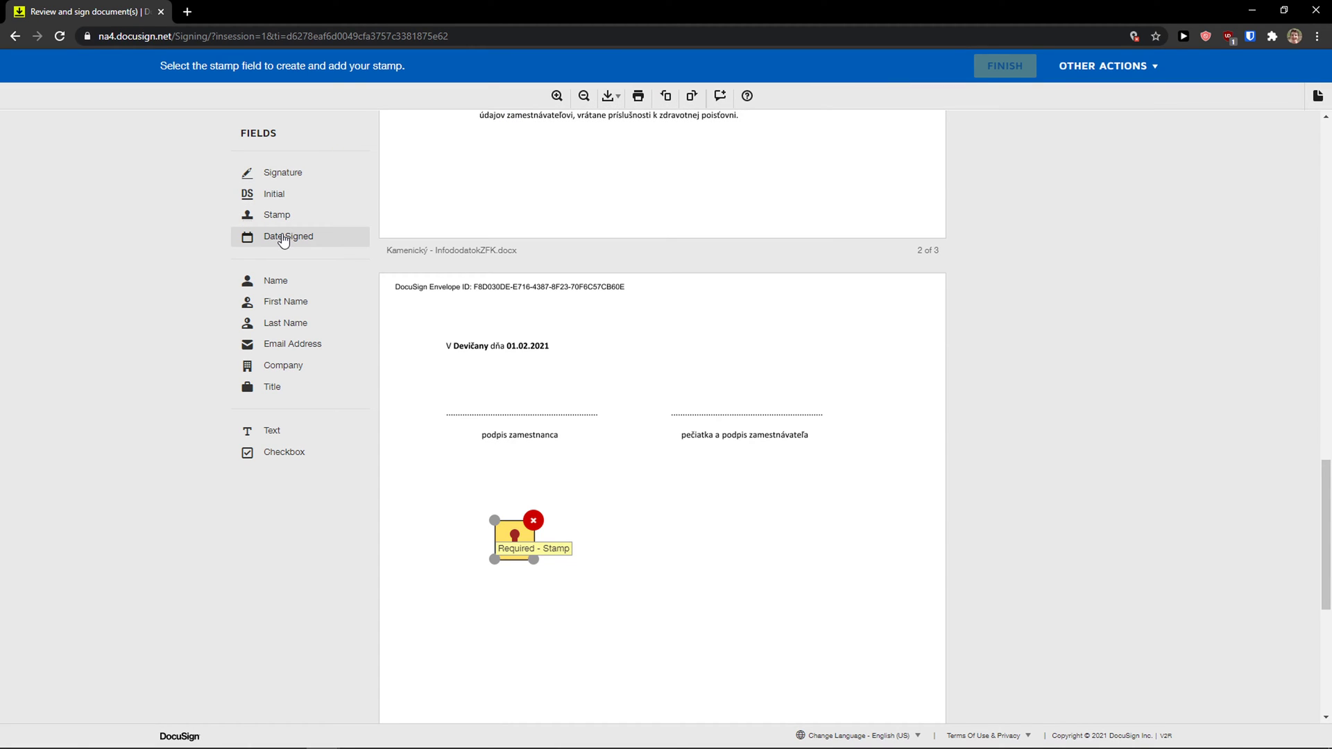
Add a Name field beside the date, clear it, and delete it.
mouse_move(273, 288)
mouse_down()
mouse_move(394, 347)
mouse_move(527, 489)
mouse_move(563, 498)
mouse_move(525, 358)
mouse_move(689, 356)
mouse_up()
key(BackSpace)
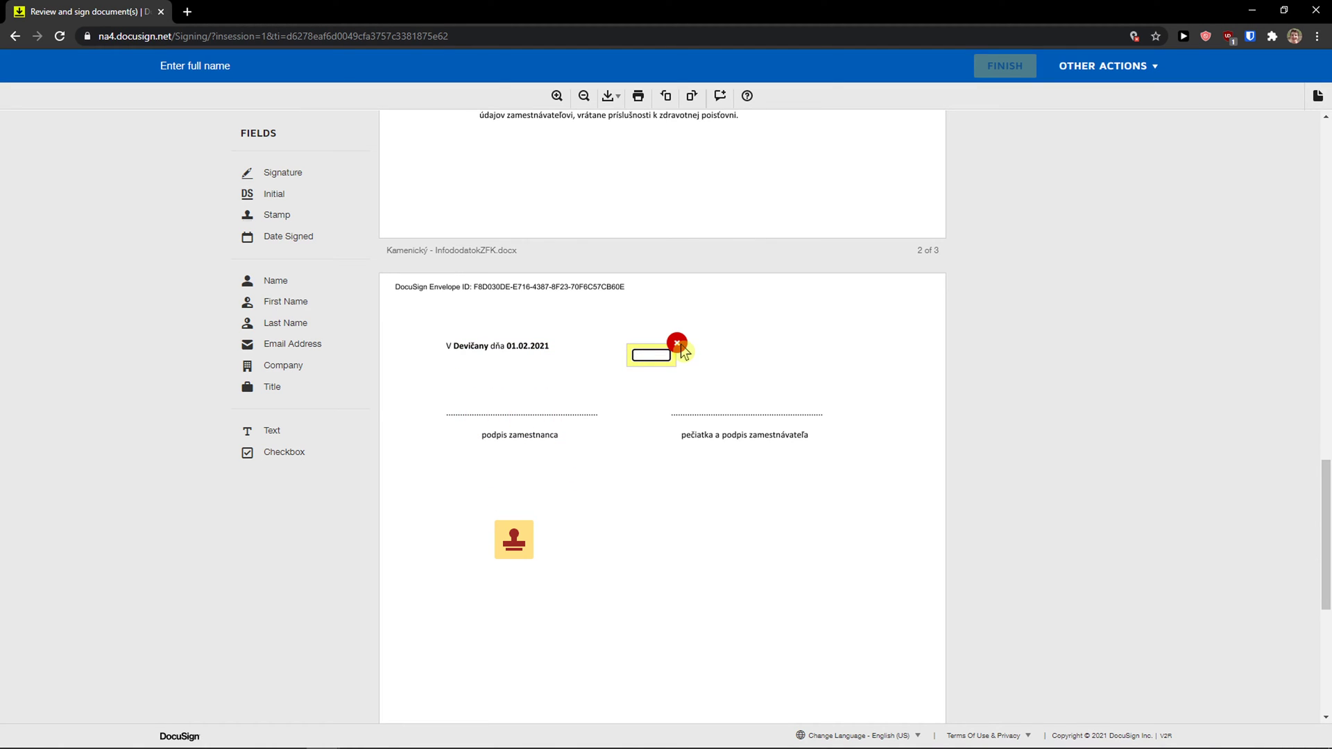
click(678, 344)
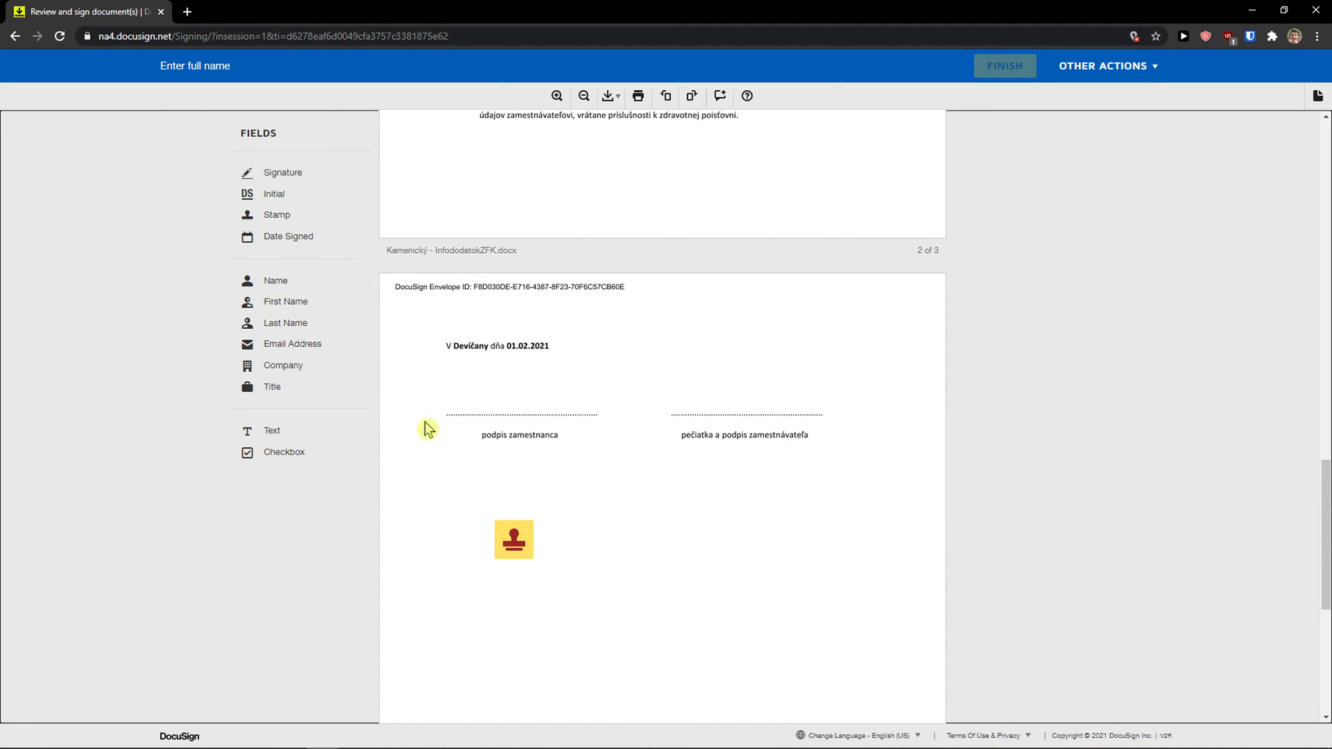
Cancel stamp adoption and delete the Stamp field from page 3.
click(514, 539)
click(512, 392)
click(527, 540)
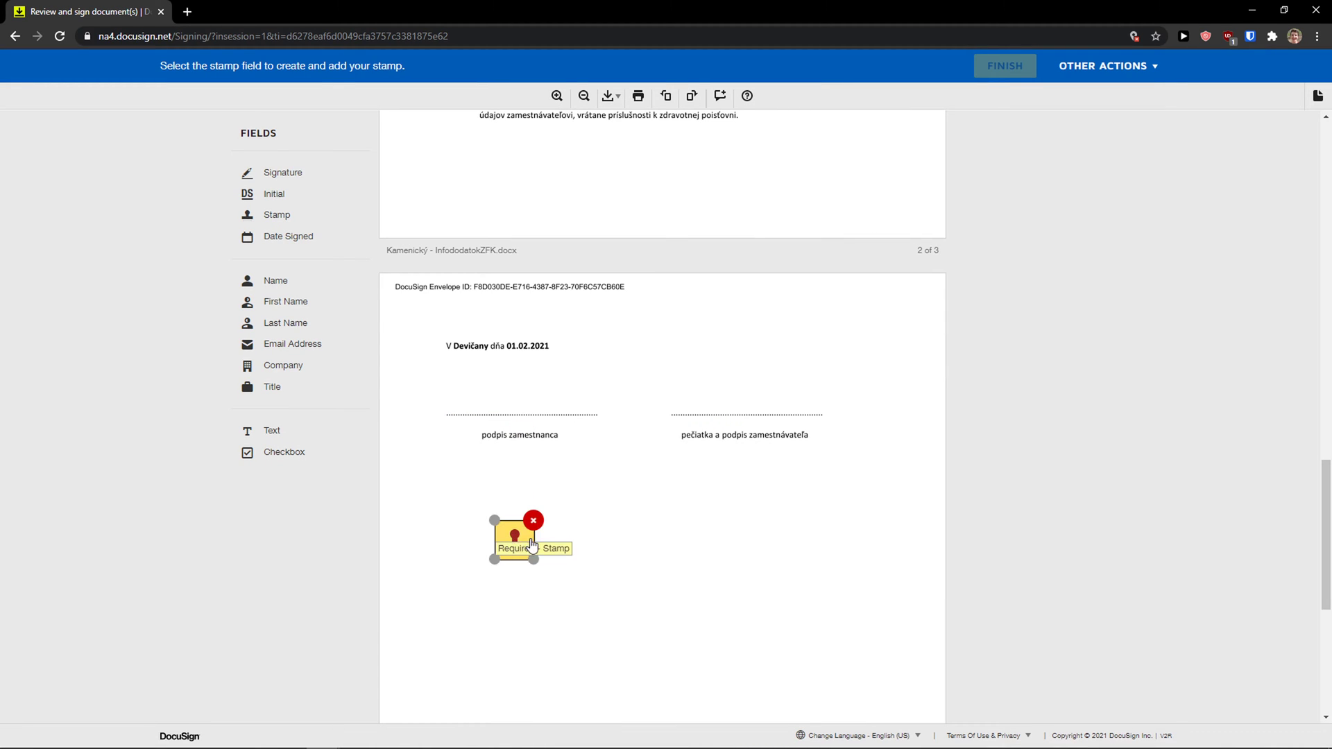
click(535, 523)
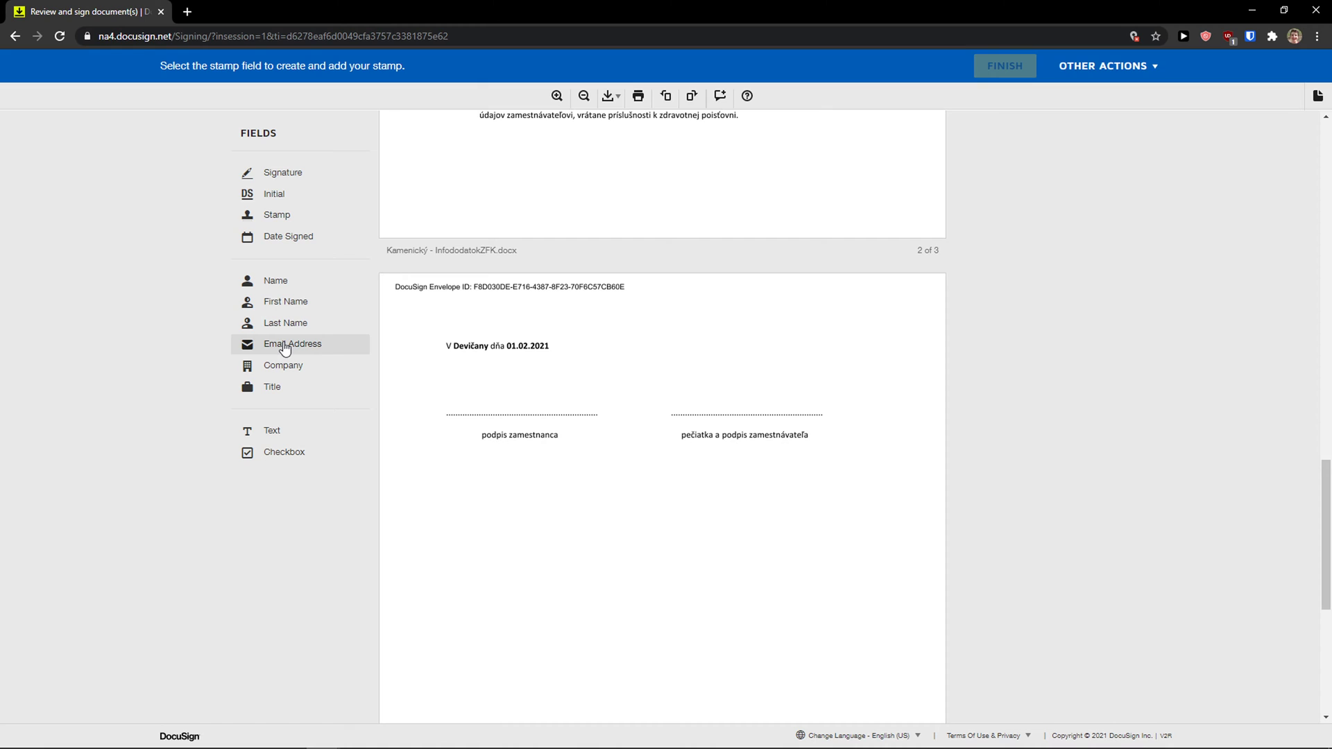
Add and remove an Email Address field, then place a Checkbox below the employee signature.
drag(285, 346, 581, 351)
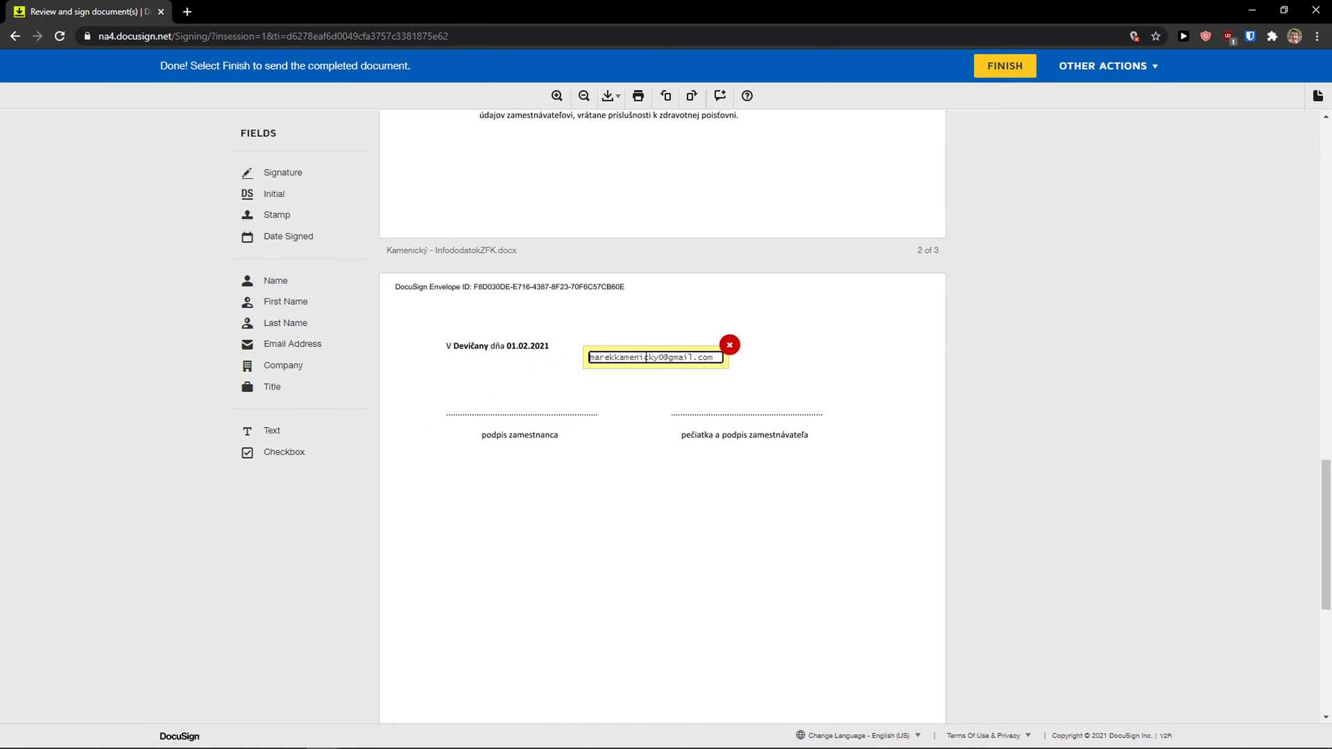
drag(722, 366, 695, 343)
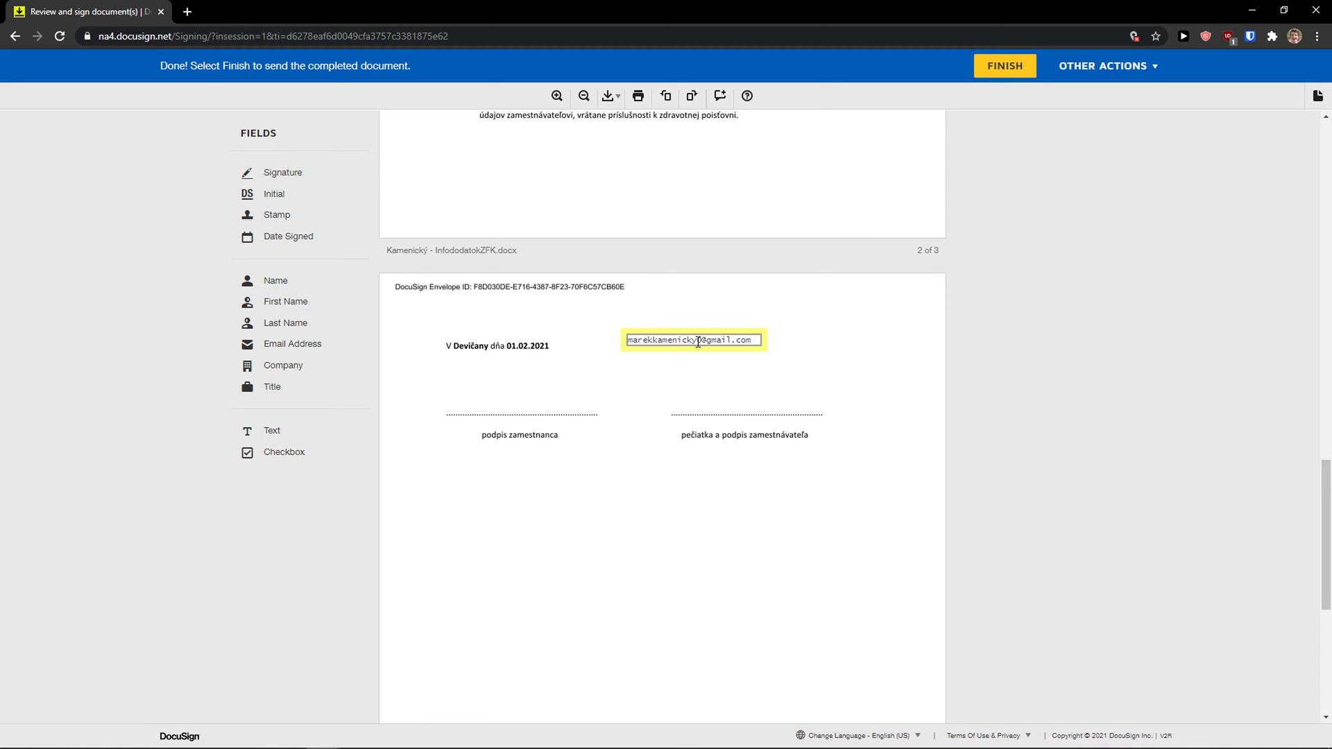
double_click(698, 342)
key(BackSpace)
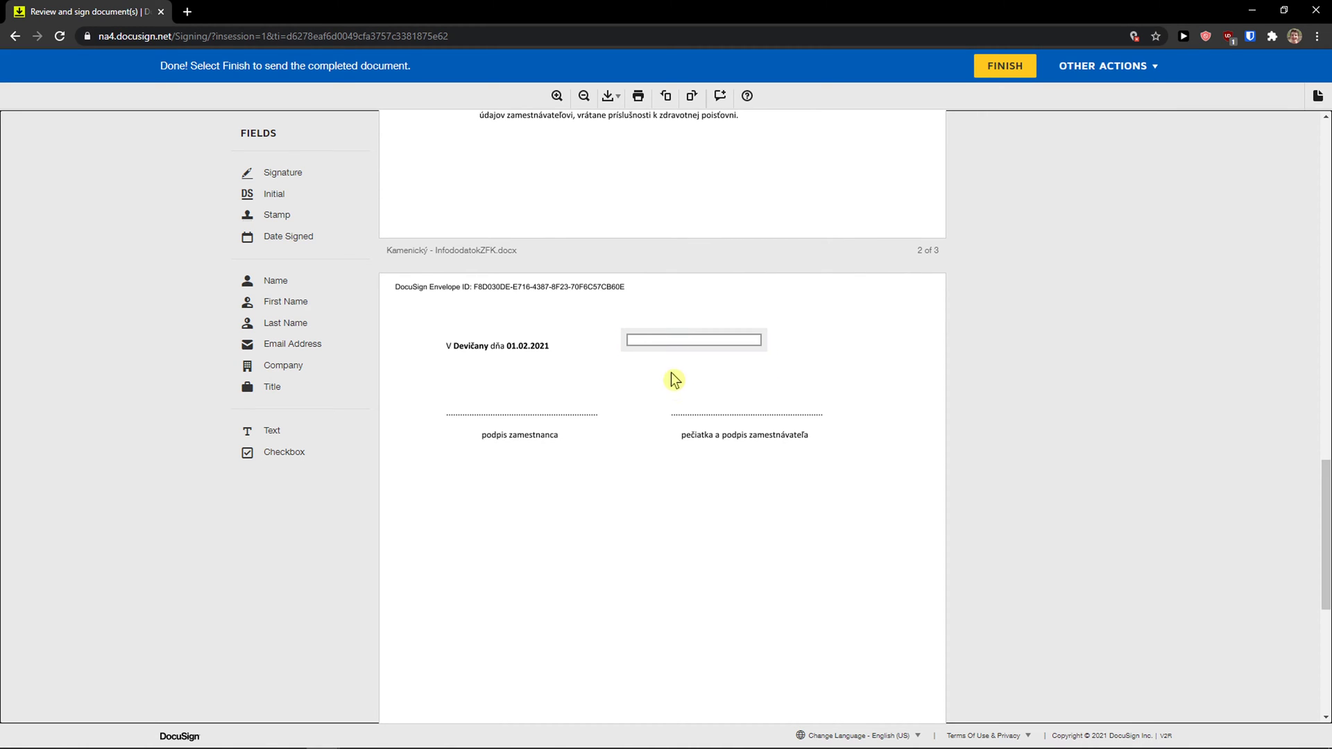
key(Delete)
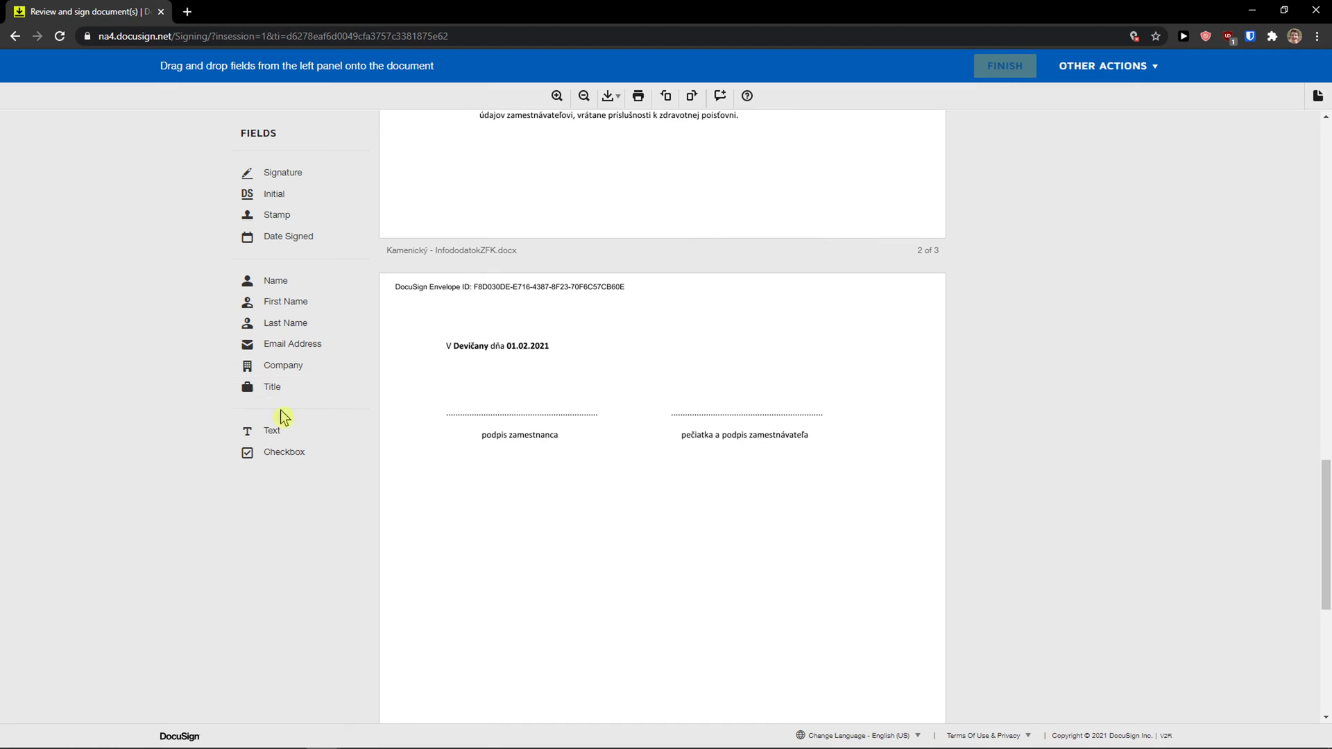
drag(251, 458, 527, 552)
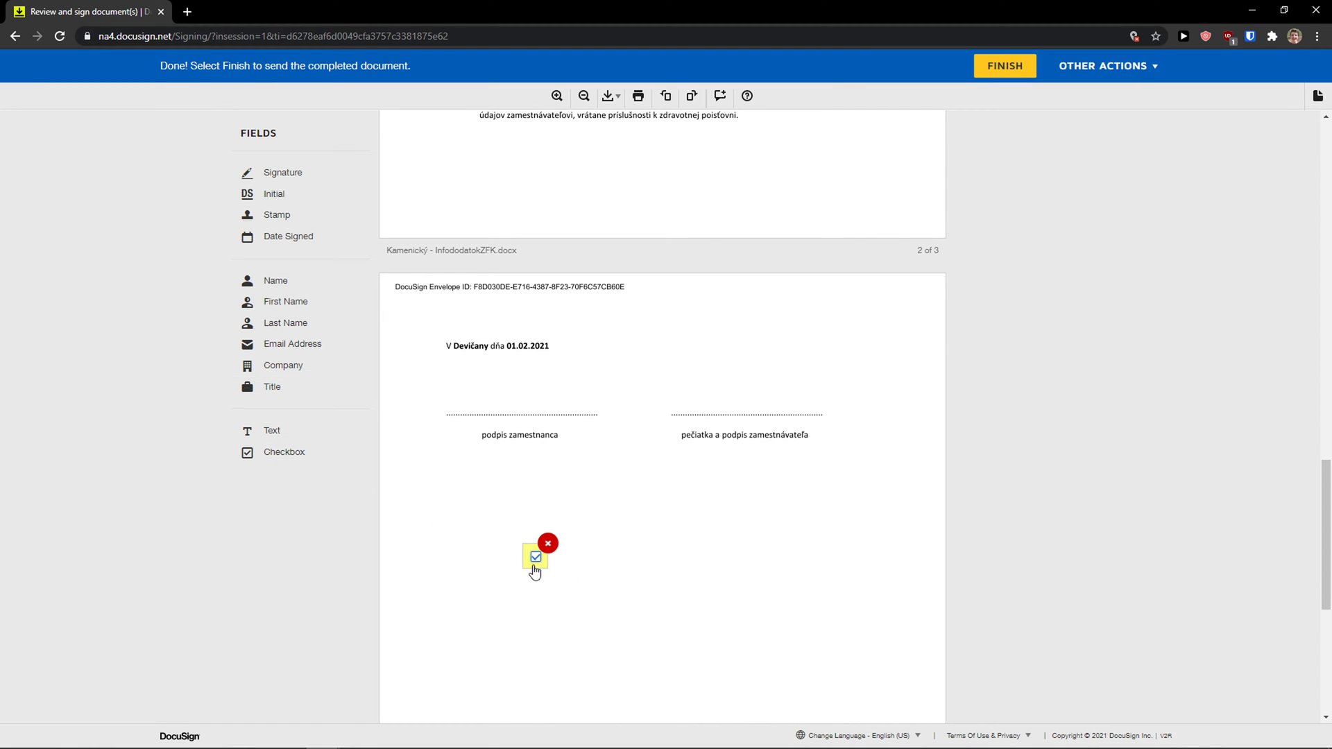
Delete the checkbox and zoom the document view in and back out.
click(547, 543)
click(556, 95)
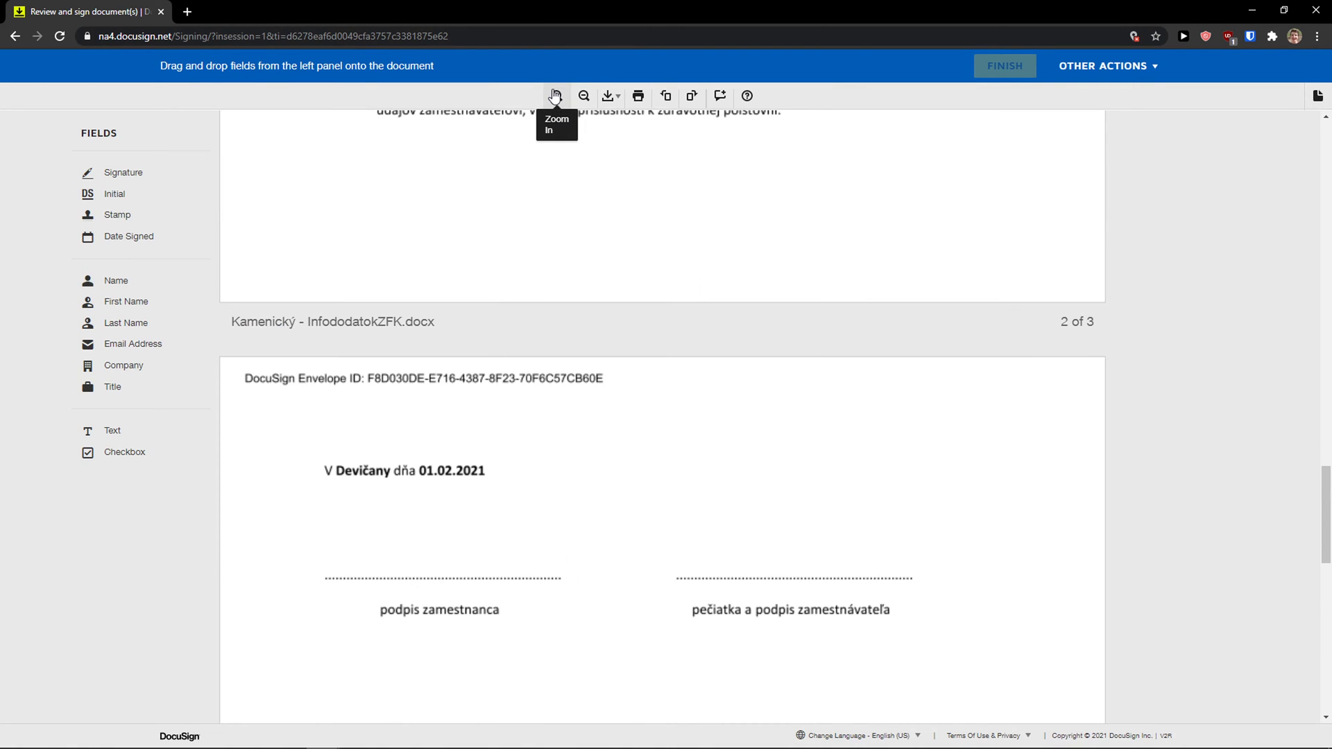
click(556, 96)
click(583, 96)
click(583, 96)
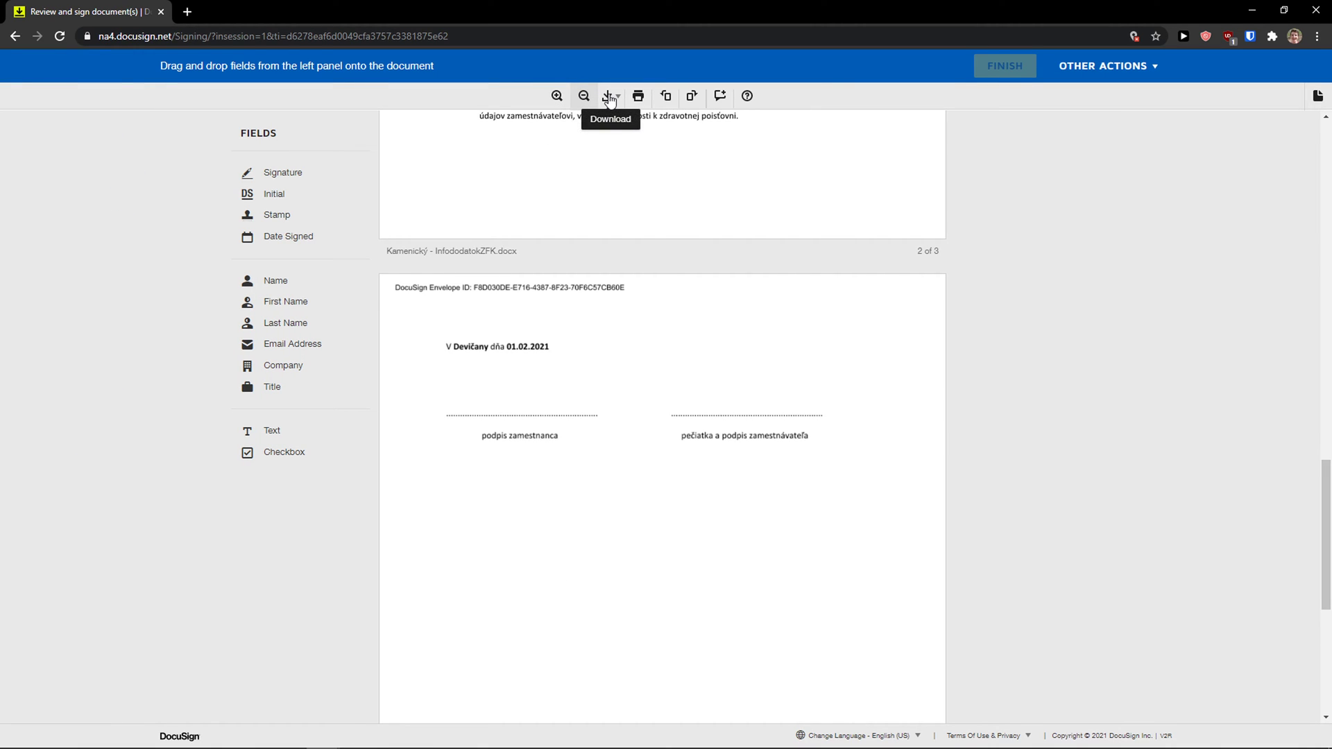
Rotate page 3 to landscape and back, then scroll to its signature lines.
click(670, 98)
click(691, 97)
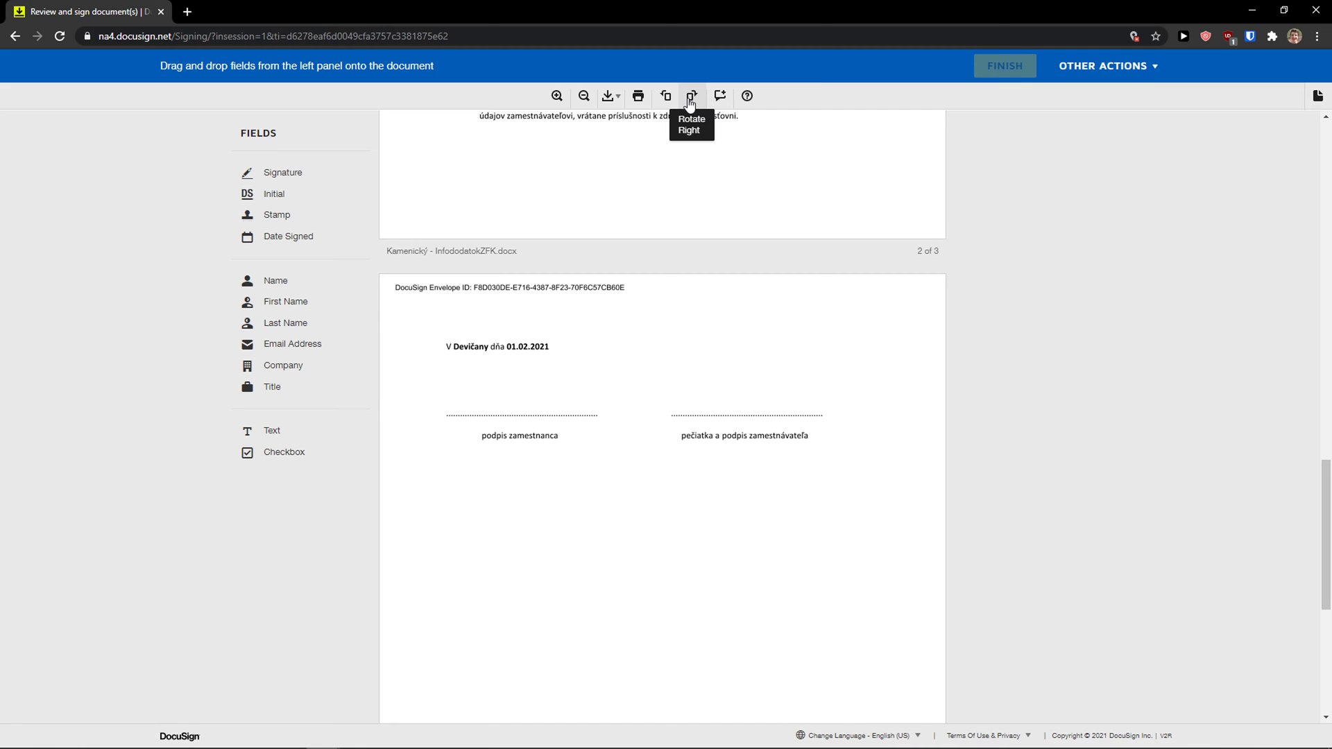
scroll(687, 292, up, 5)
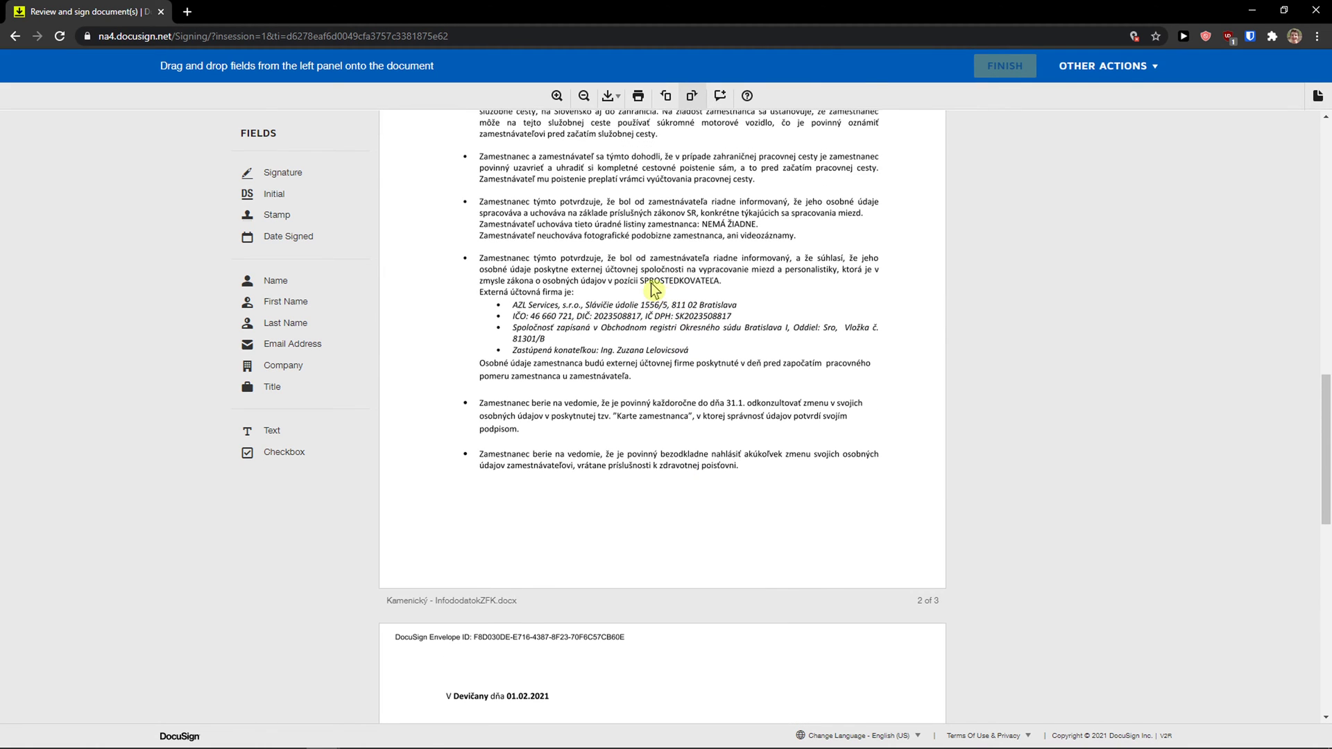
scroll(511, 268, up, 5)
scroll(389, 217, down, 8)
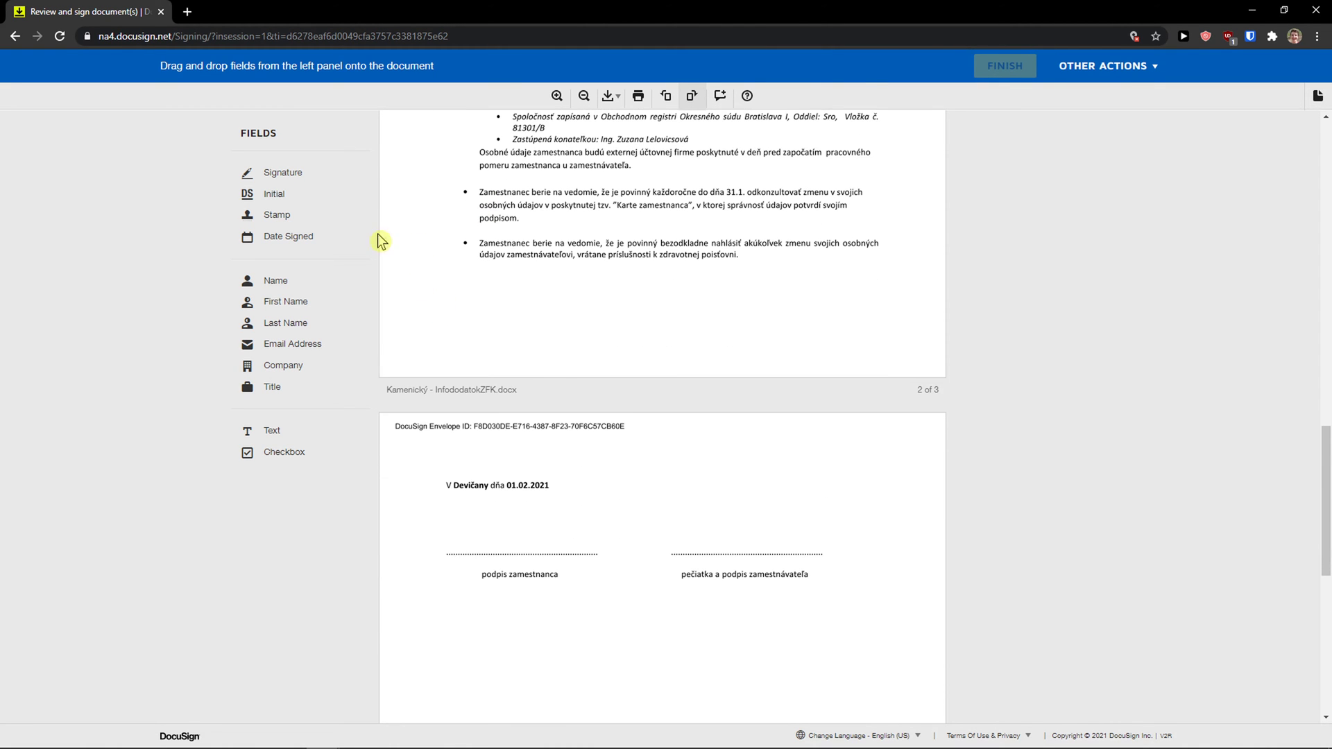
Sign the employee line with a hand-drawn adopted signature.
mouse_move(307, 179)
mouse_down()
mouse_move(351, 188)
mouse_move(511, 555)
mouse_move(512, 527)
mouse_up()
click(469, 208)
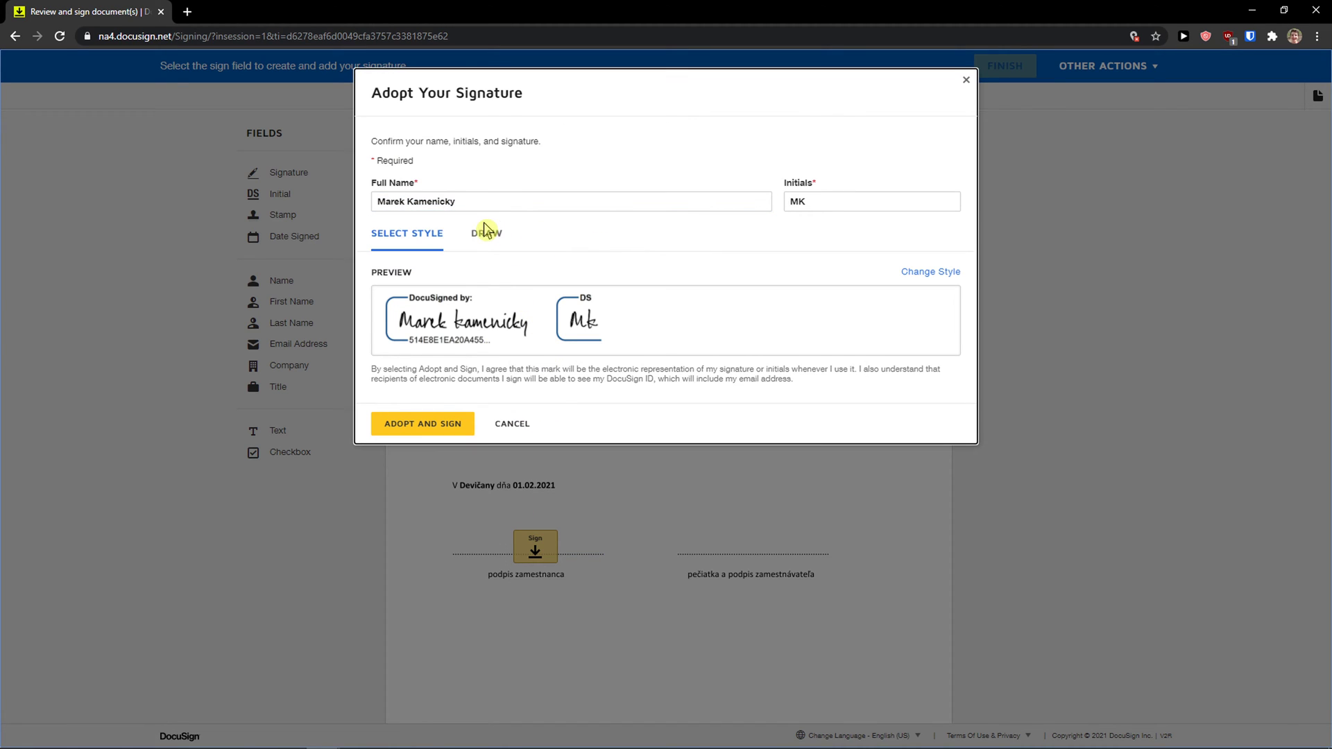
click(487, 235)
mouse_move(451, 299)
mouse_down()
mouse_move(447, 338)
mouse_move(550, 322)
mouse_up()
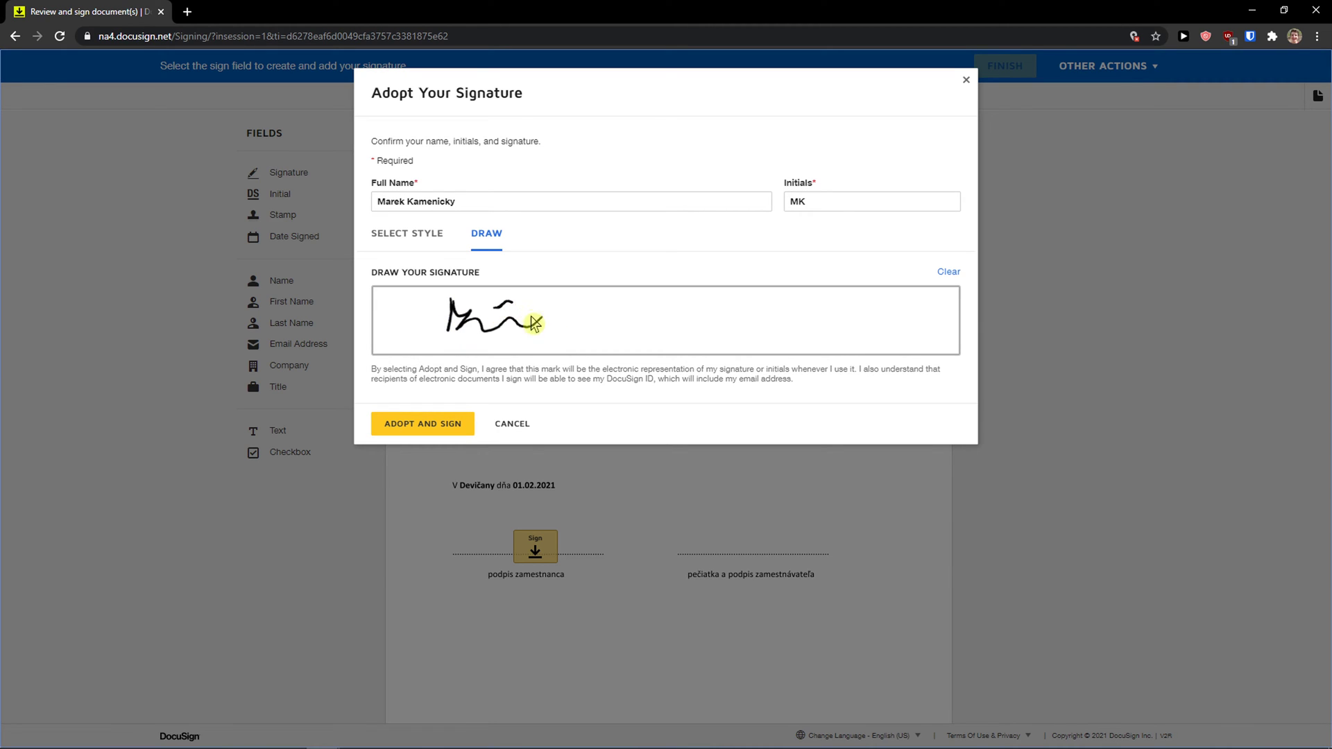
click(434, 428)
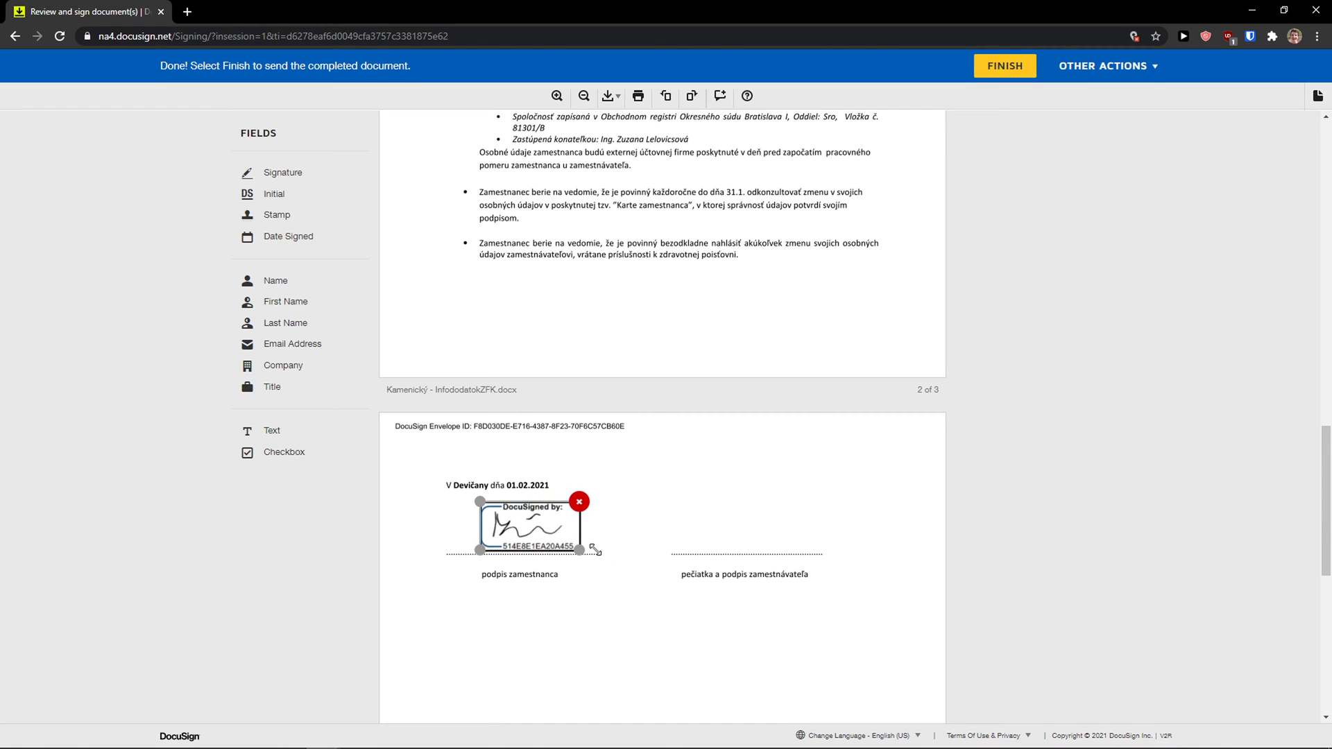
Slightly enlarge the employee signature on its line.
click(618, 560)
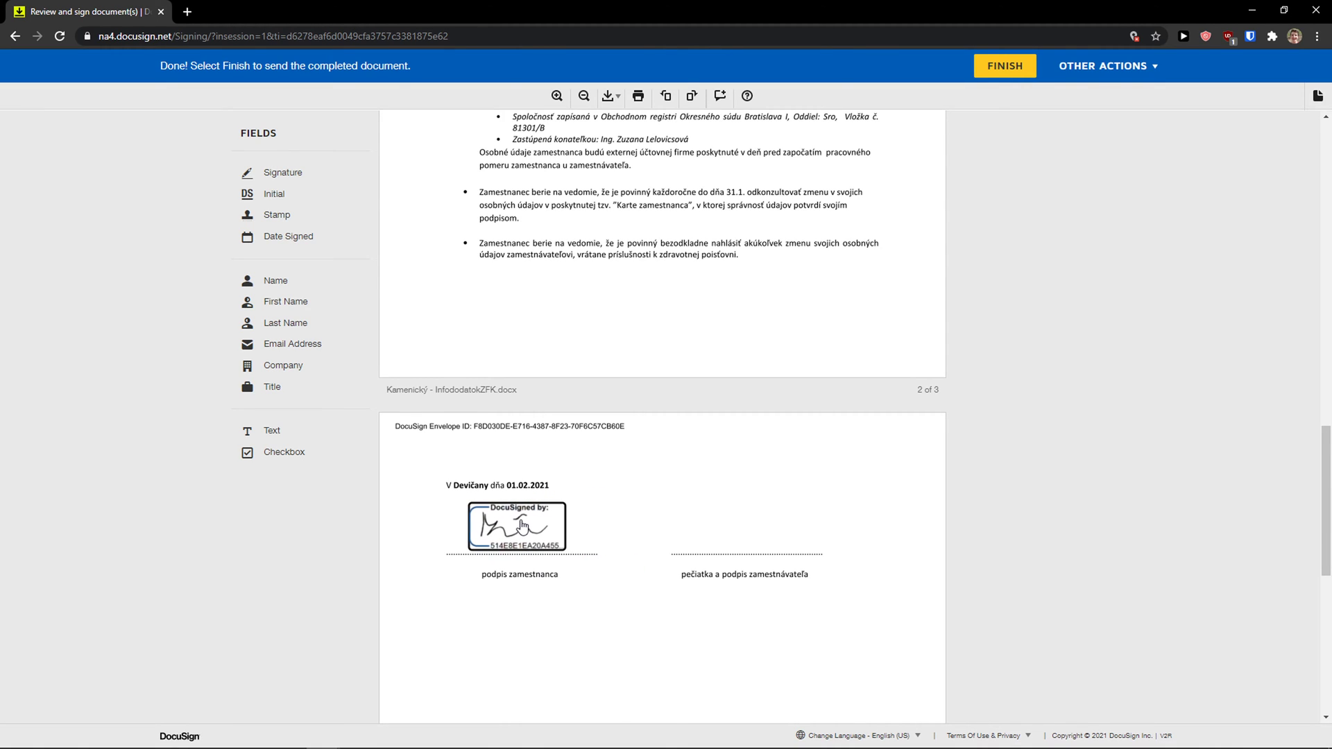
click(516, 527)
click(499, 621)
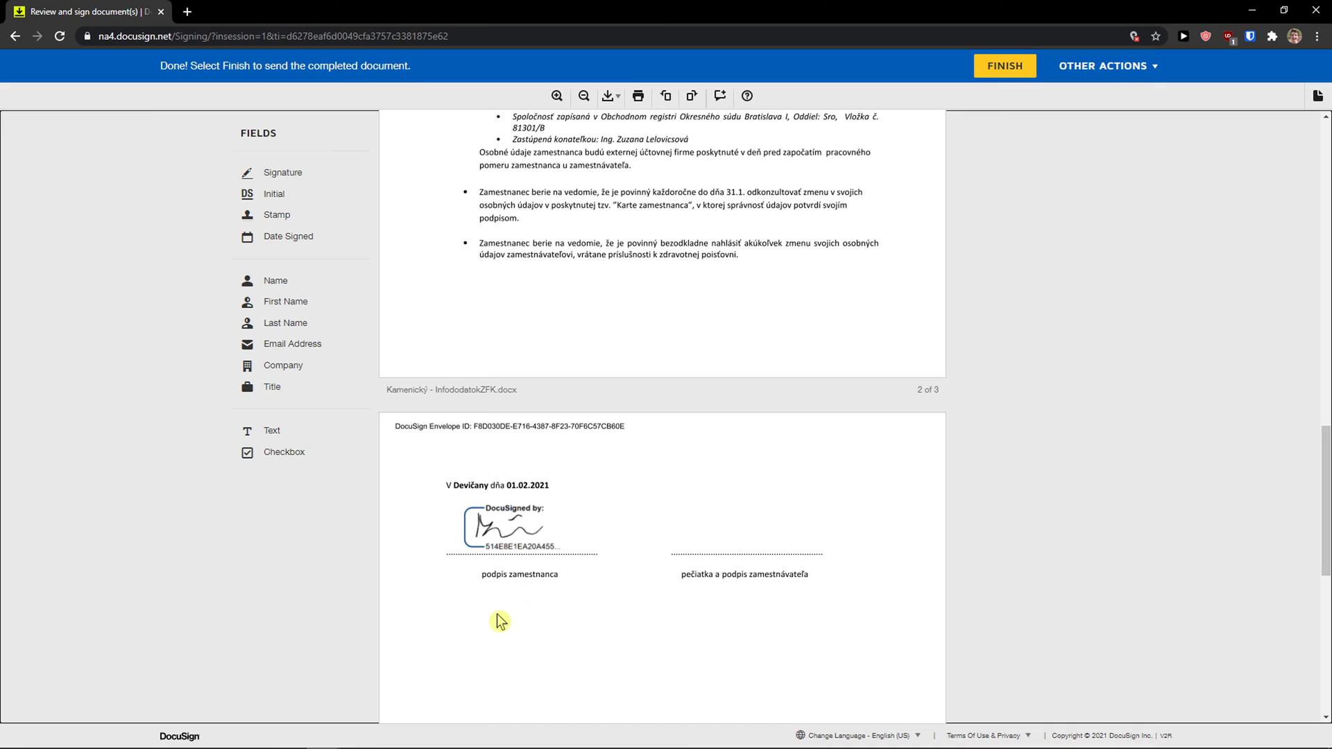
click(516, 535)
click(511, 531)
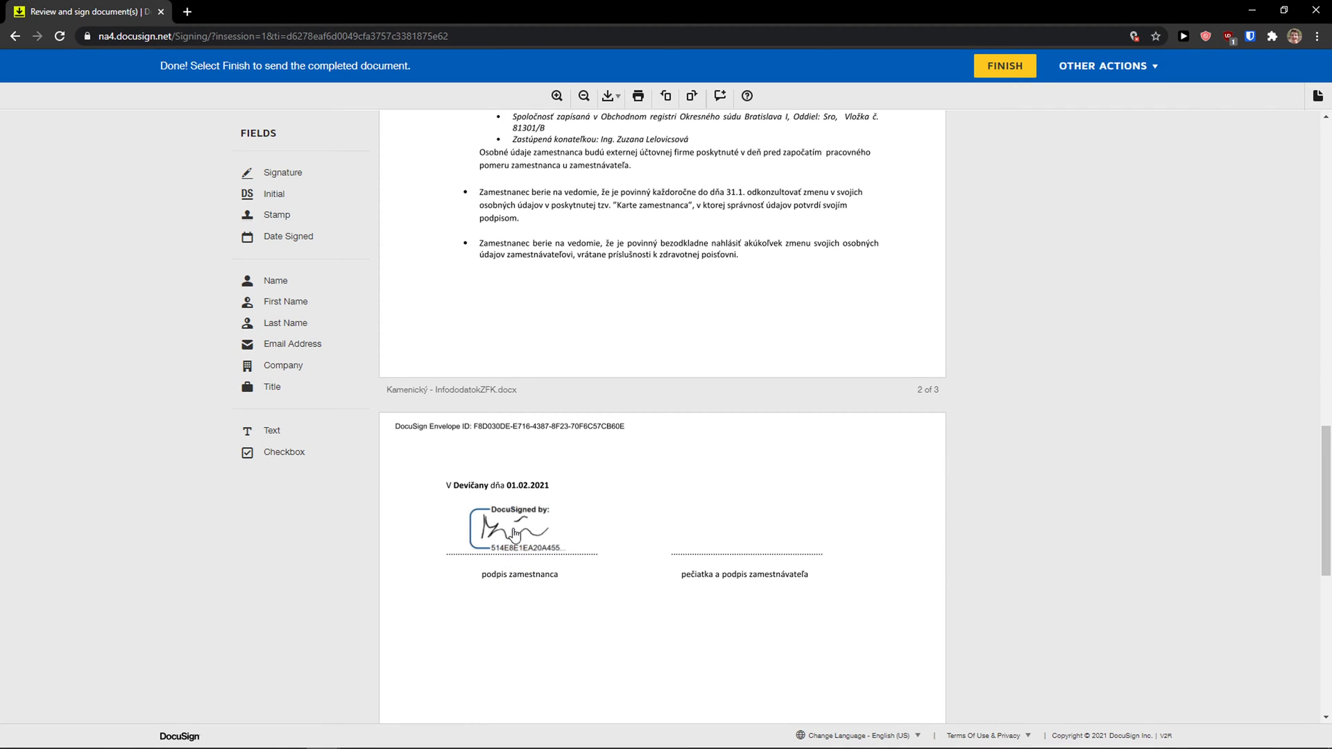
click(511, 532)
right_click(511, 531)
click(511, 532)
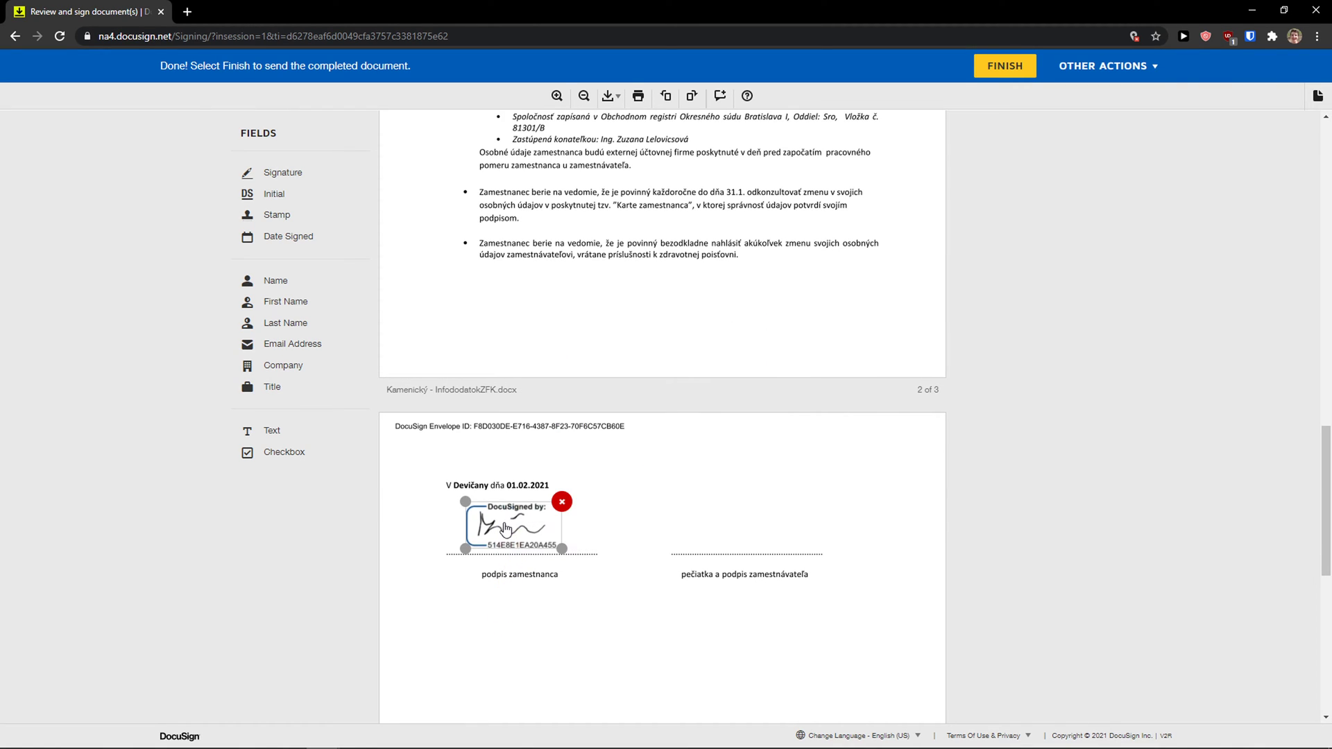
drag(553, 543, 565, 548)
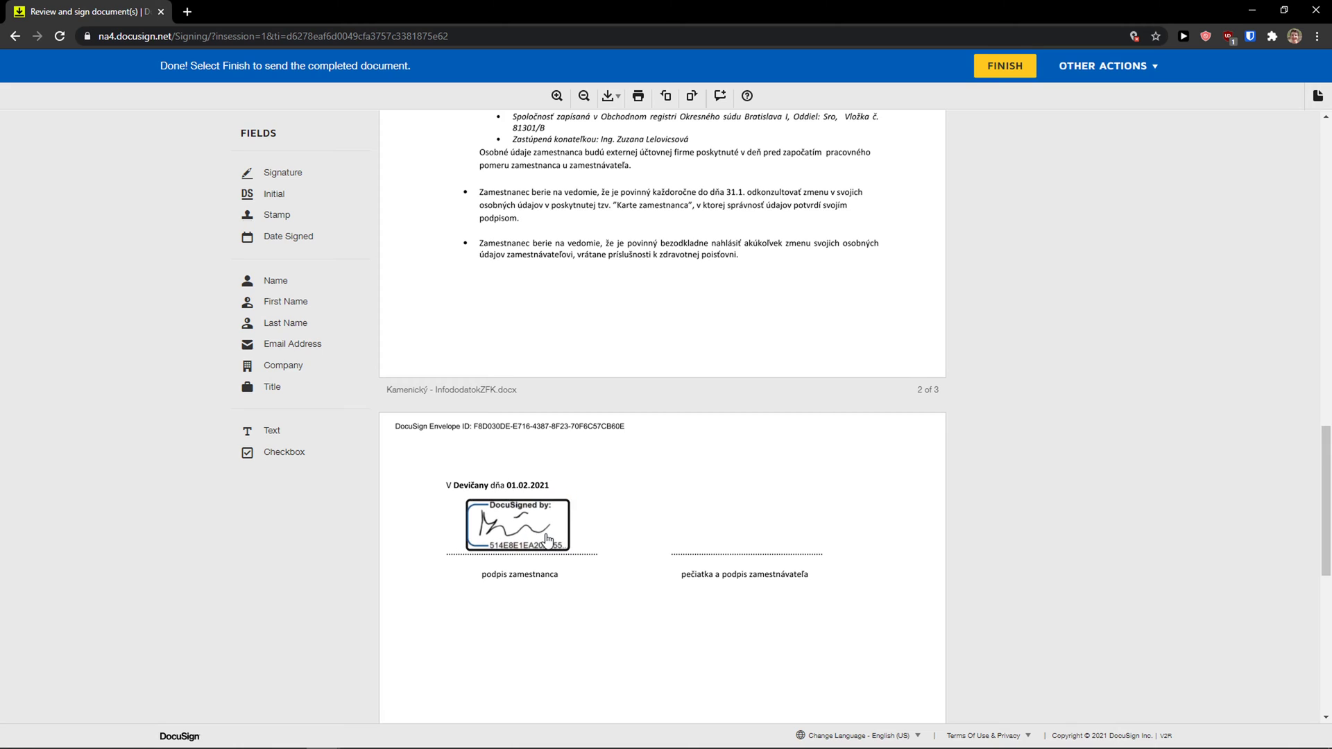
click(573, 611)
Place the signature on the employer line and nudge it into position.
mouse_move(329, 177)
mouse_down()
mouse_move(423, 246)
mouse_move(737, 540)
mouse_move(675, 502)
mouse_move(805, 550)
mouse_move(740, 542)
mouse_up()
click(734, 611)
click(793, 614)
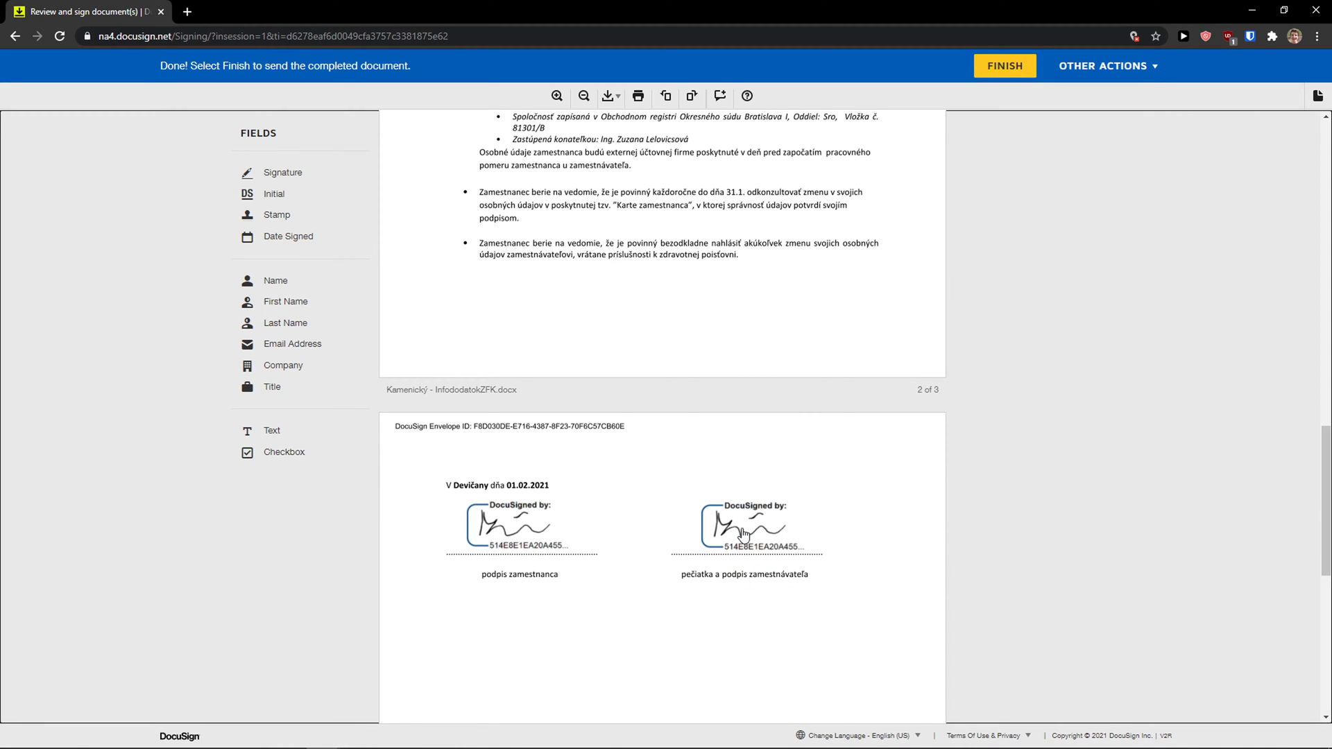
drag(742, 533, 740, 535)
click(809, 597)
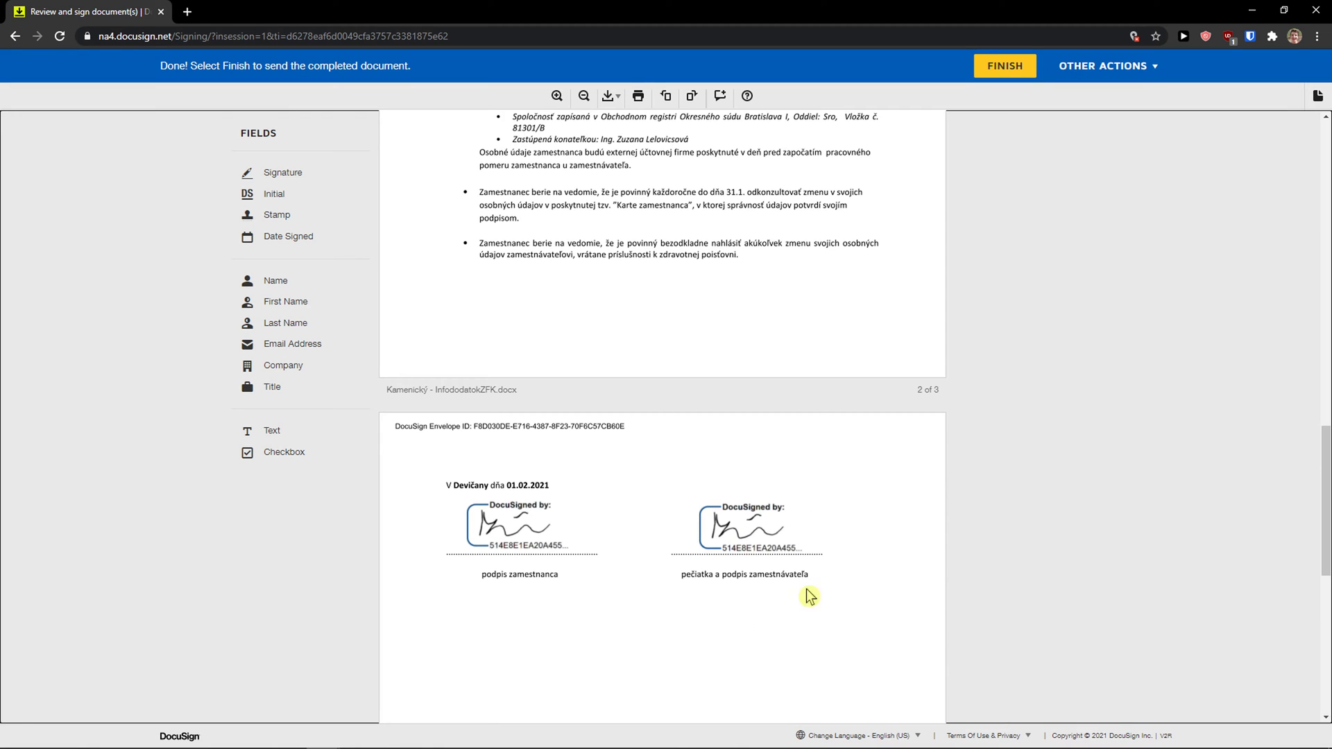
scroll(810, 596, down, 3)
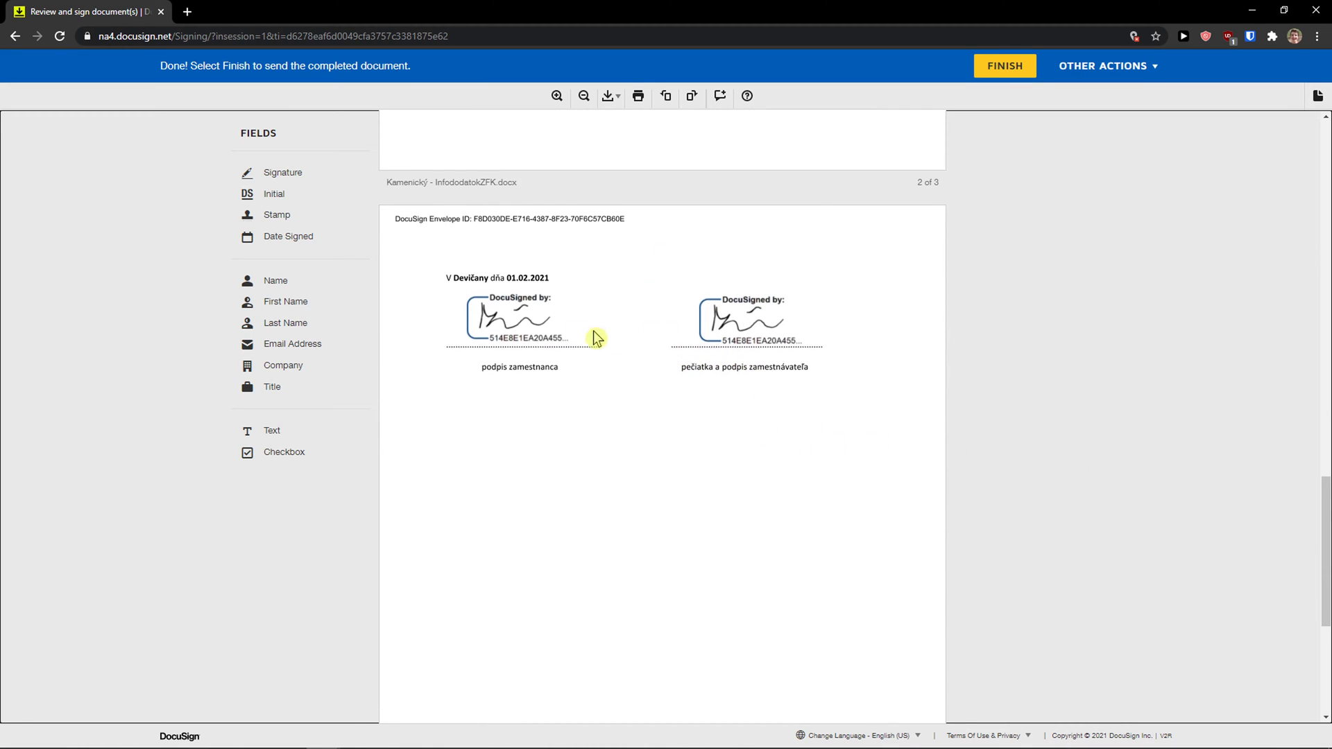
scroll(678, 333, up, 2)
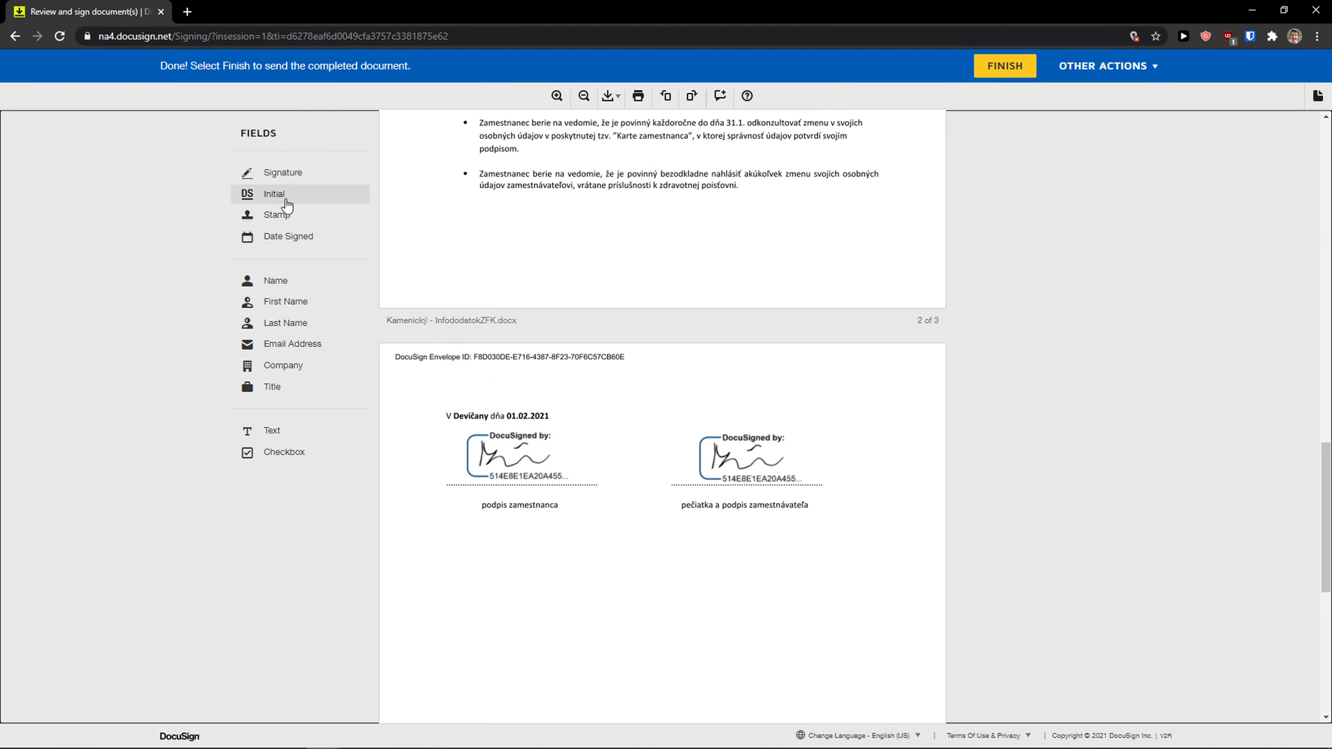
Adopt preset-style initials, then delete both Initial fields placed below the signatures.
drag(287, 205, 568, 611)
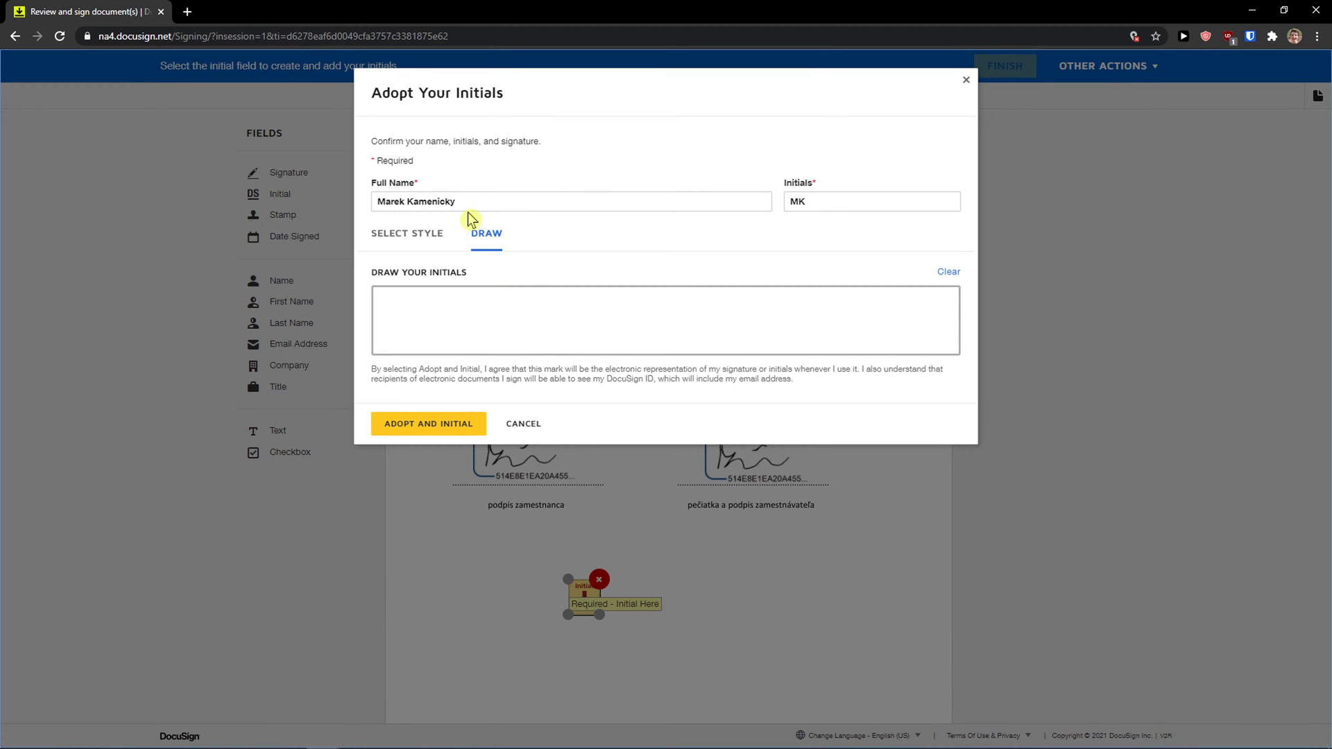
click(434, 238)
click(440, 420)
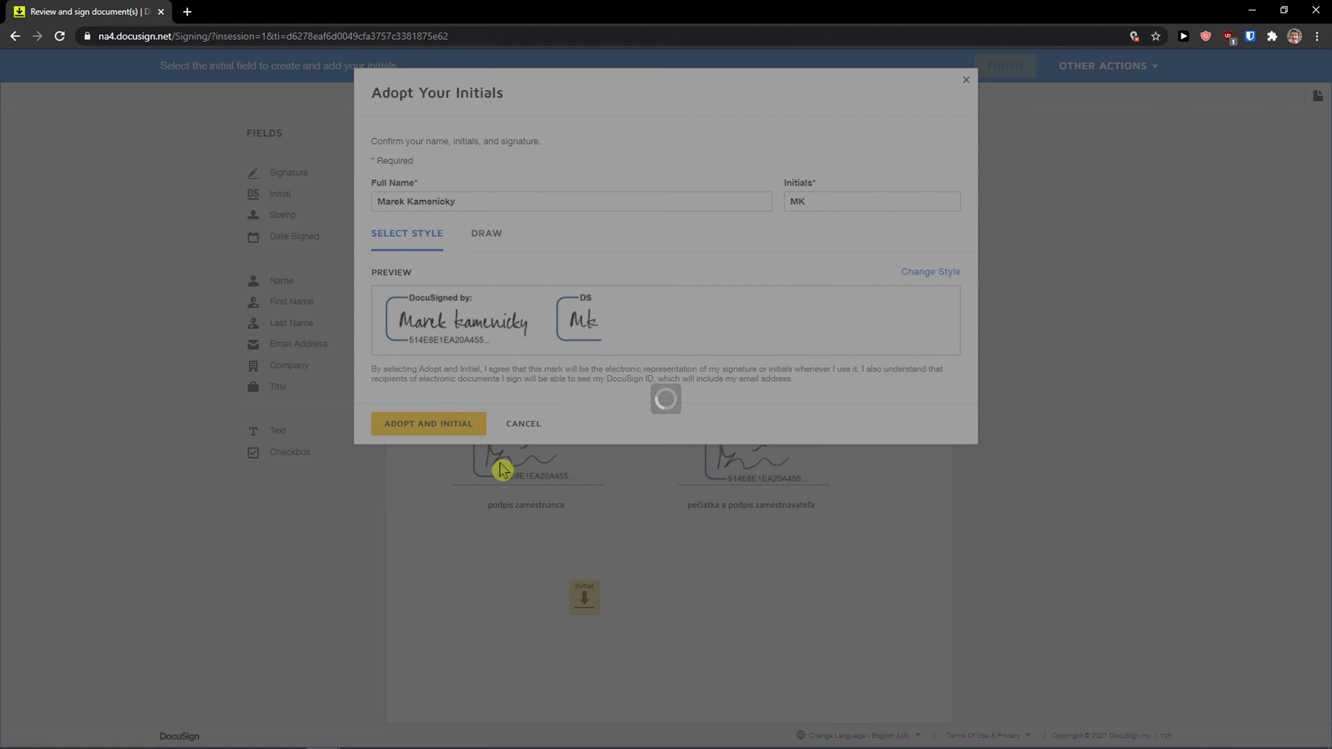
drag(594, 611, 546, 563)
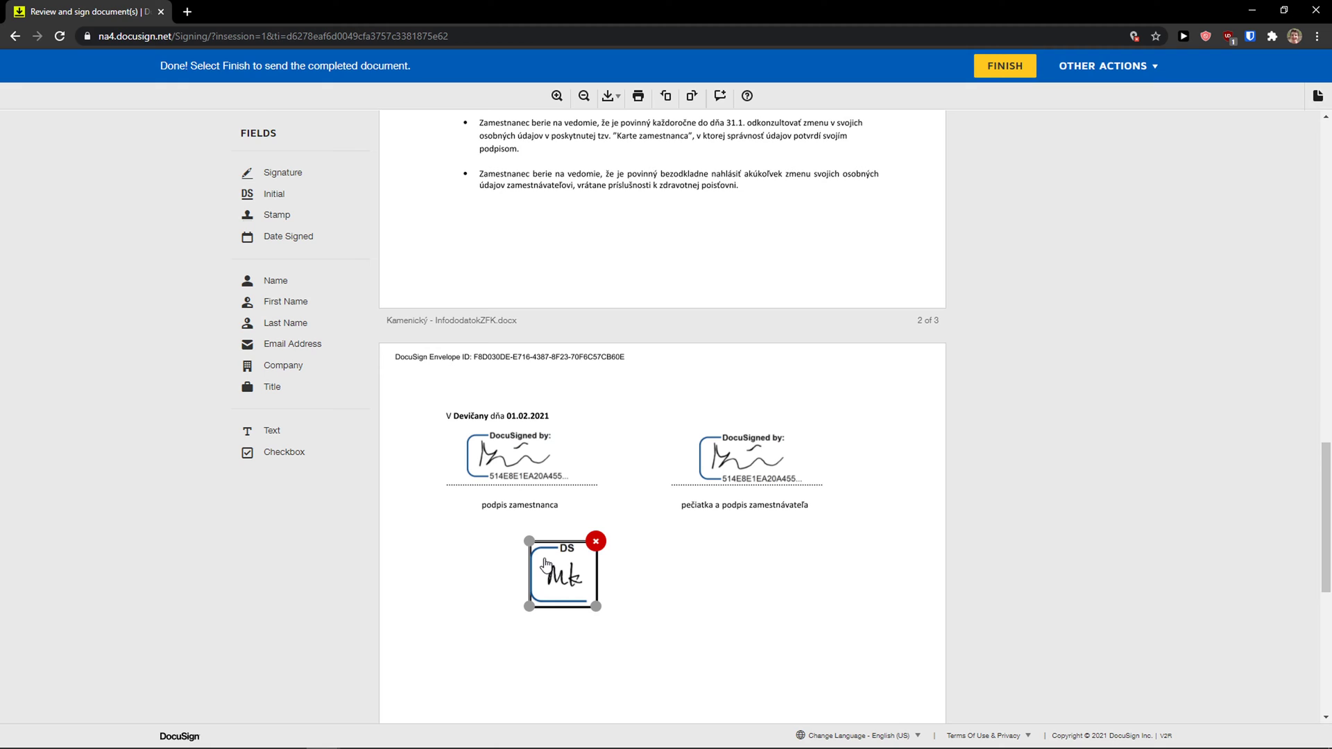
click(595, 541)
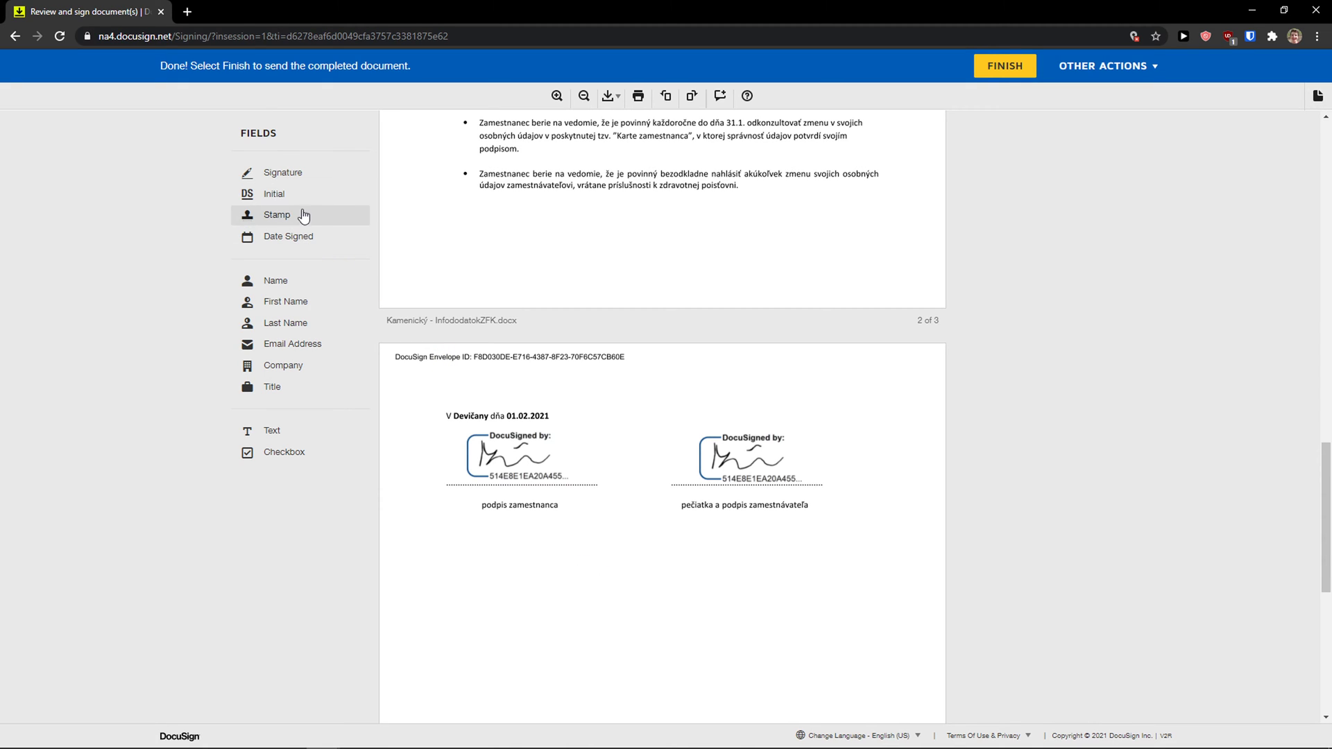
drag(326, 194, 541, 555)
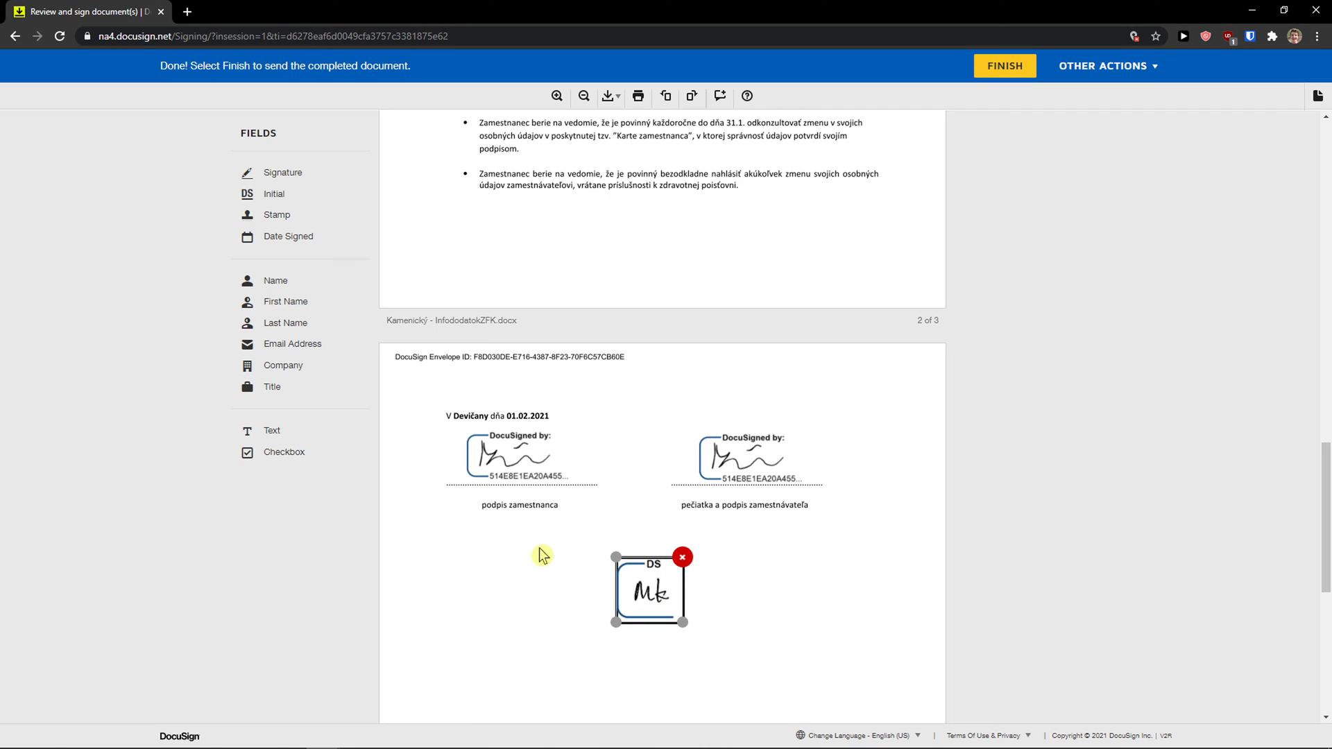
click(682, 557)
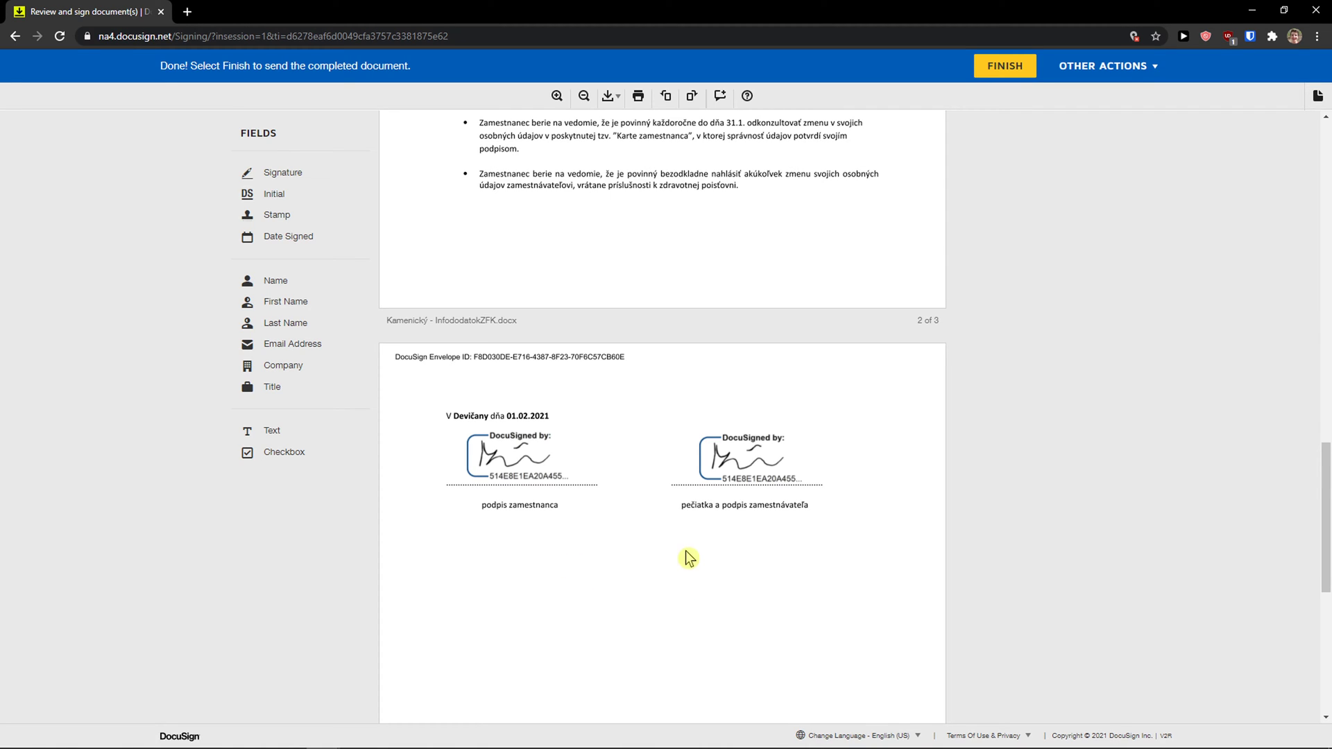
Download the document as a combined PDF and return to the signing tab.
click(608, 97)
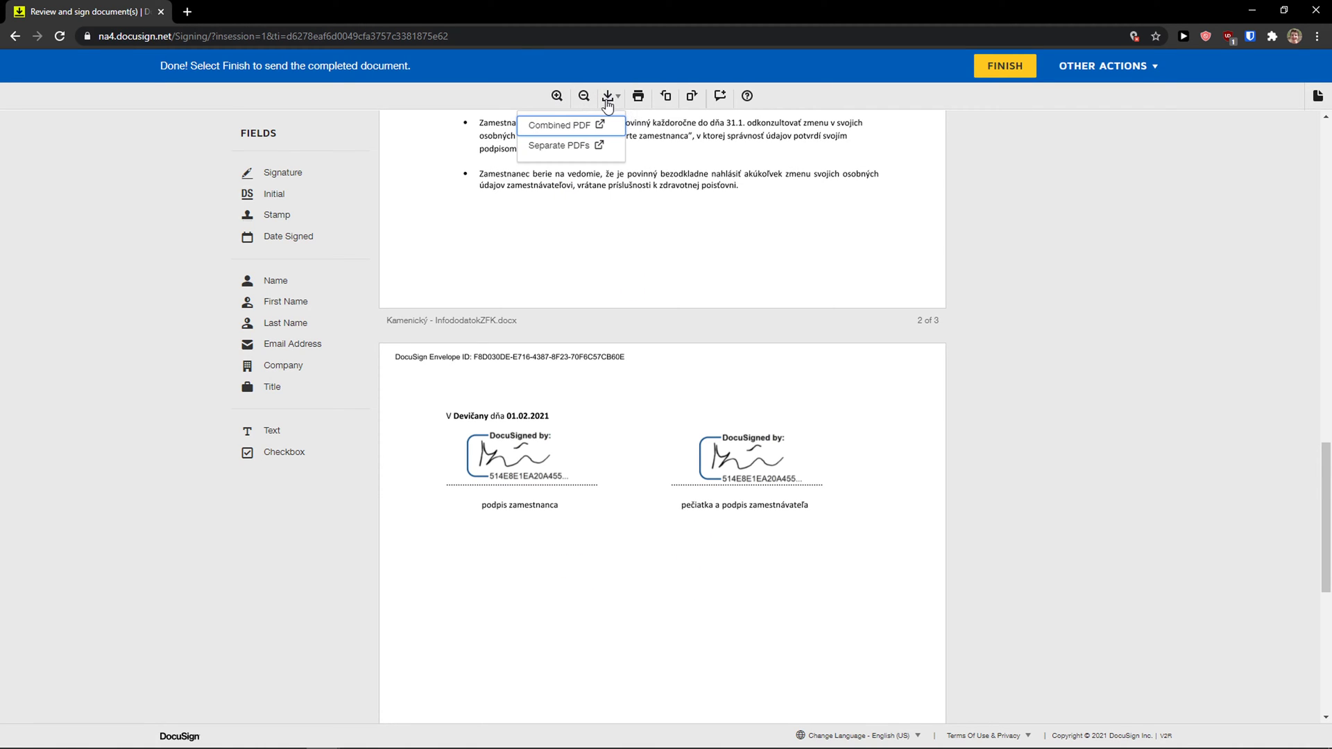
click(574, 131)
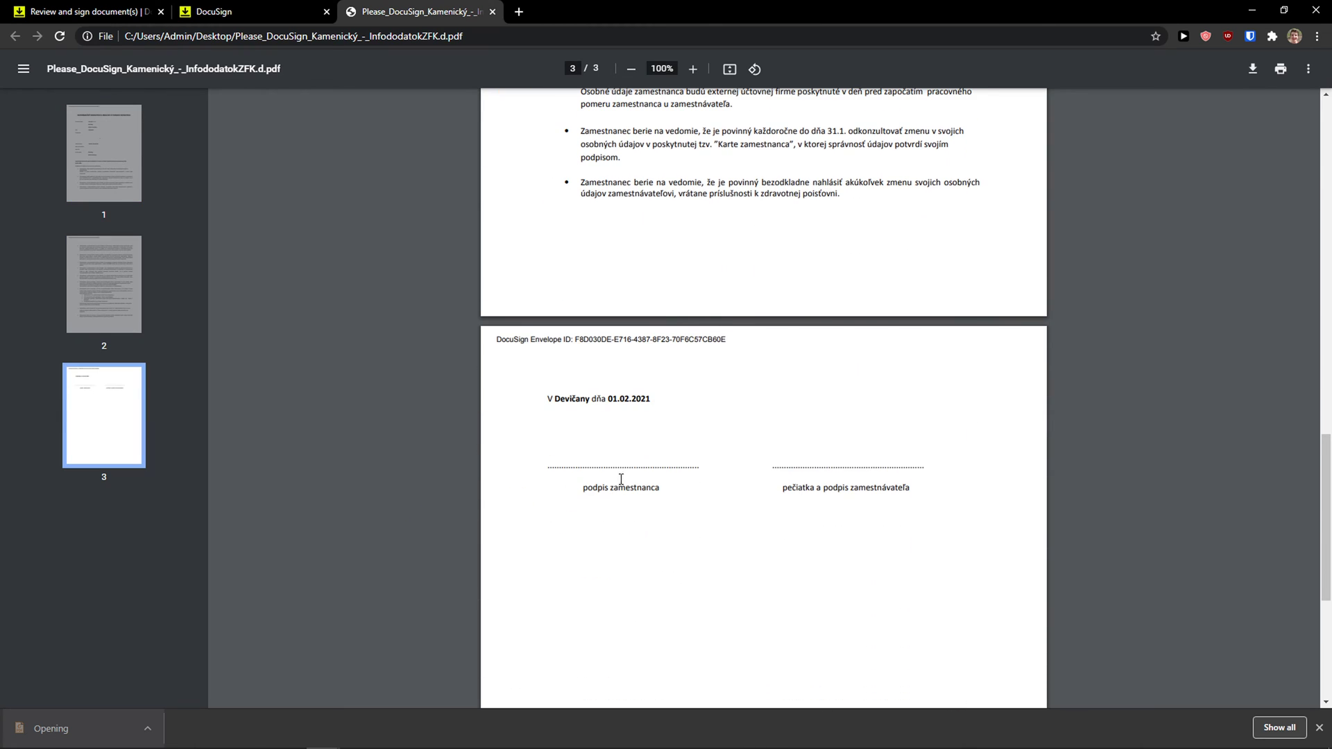
click(142, 11)
scroll(1051, 464, up, 2)
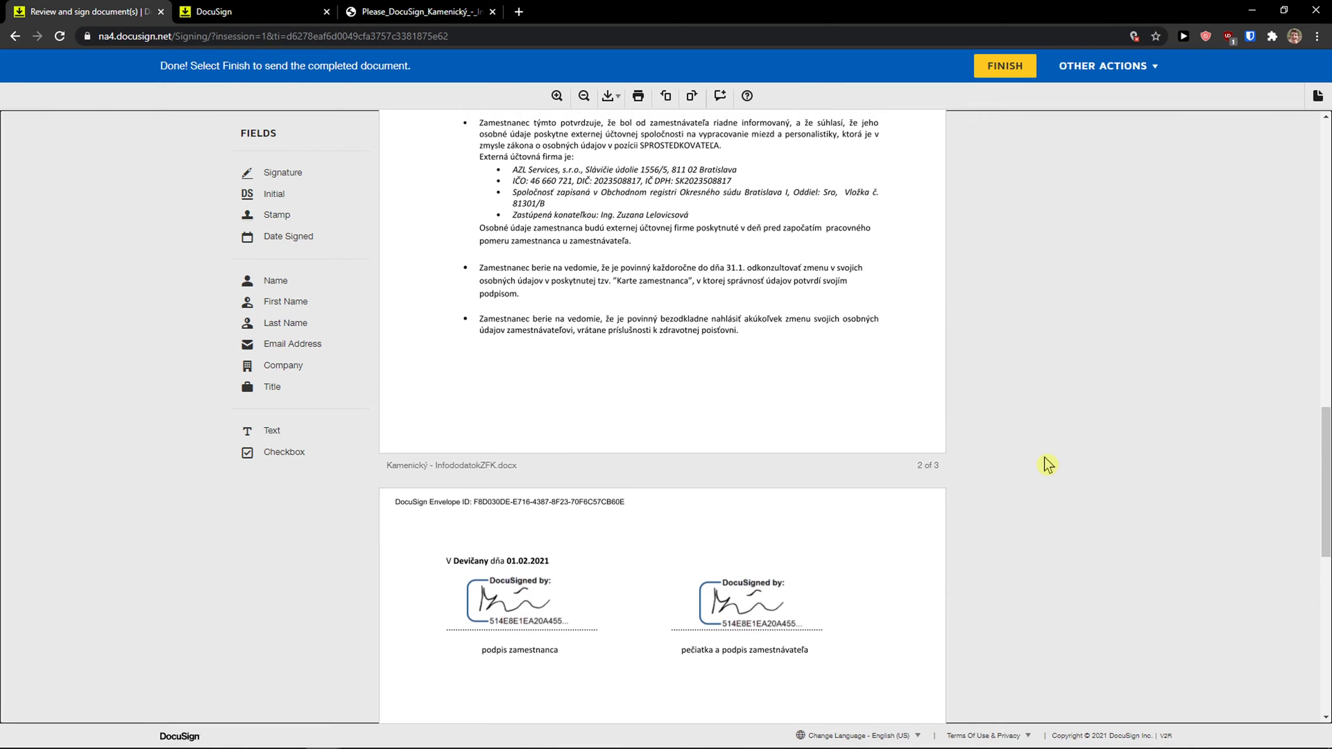
scroll(1048, 464, up, 2)
Check the downloaded PDF tab, then go back and scroll to page 3's end.
click(386, 11)
click(87, 11)
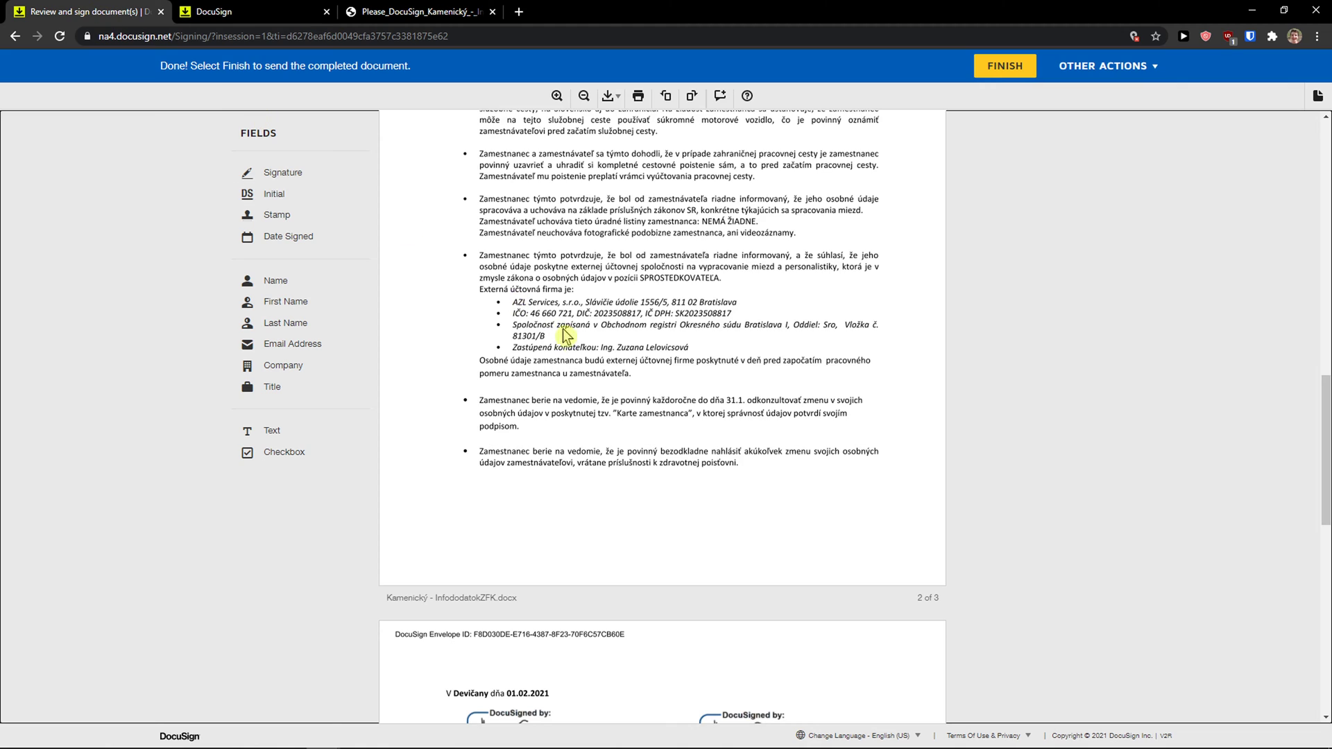
scroll(579, 377, up, 3)
scroll(416, 430, down, 5)
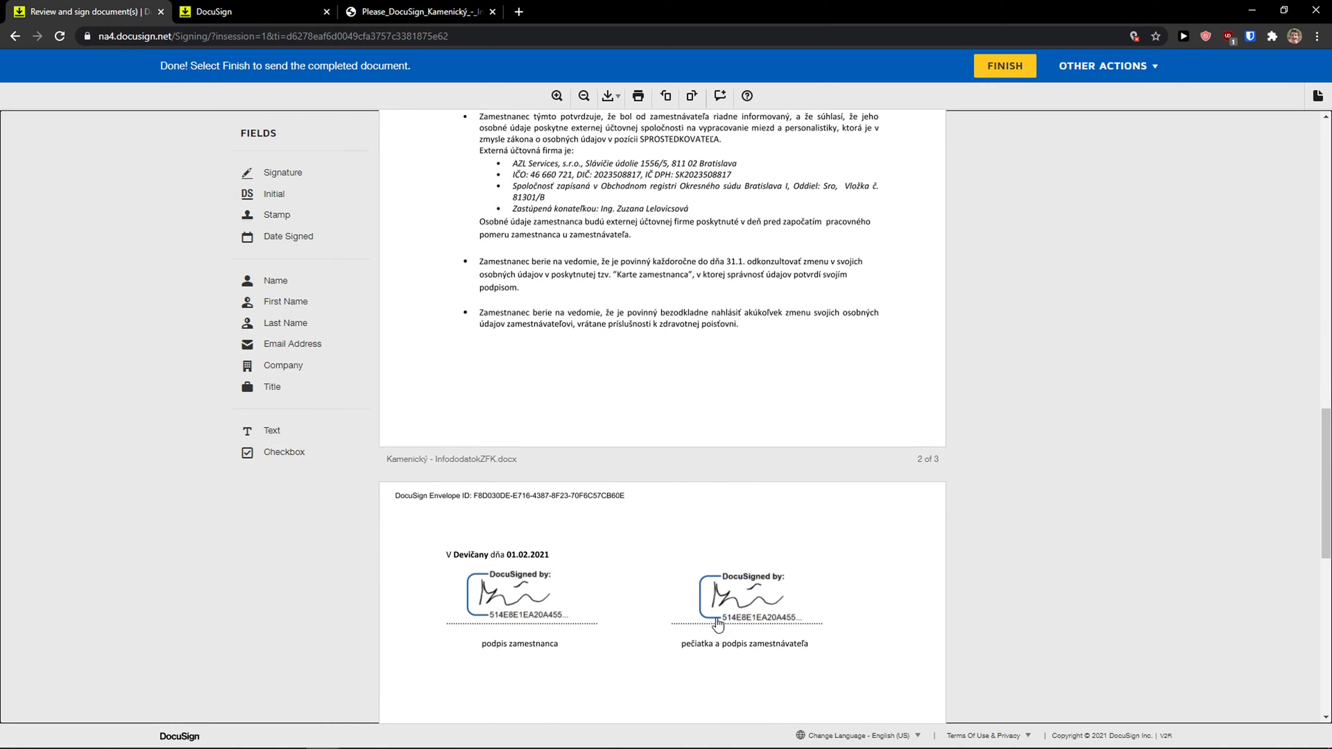
scroll(717, 621, down, 10)
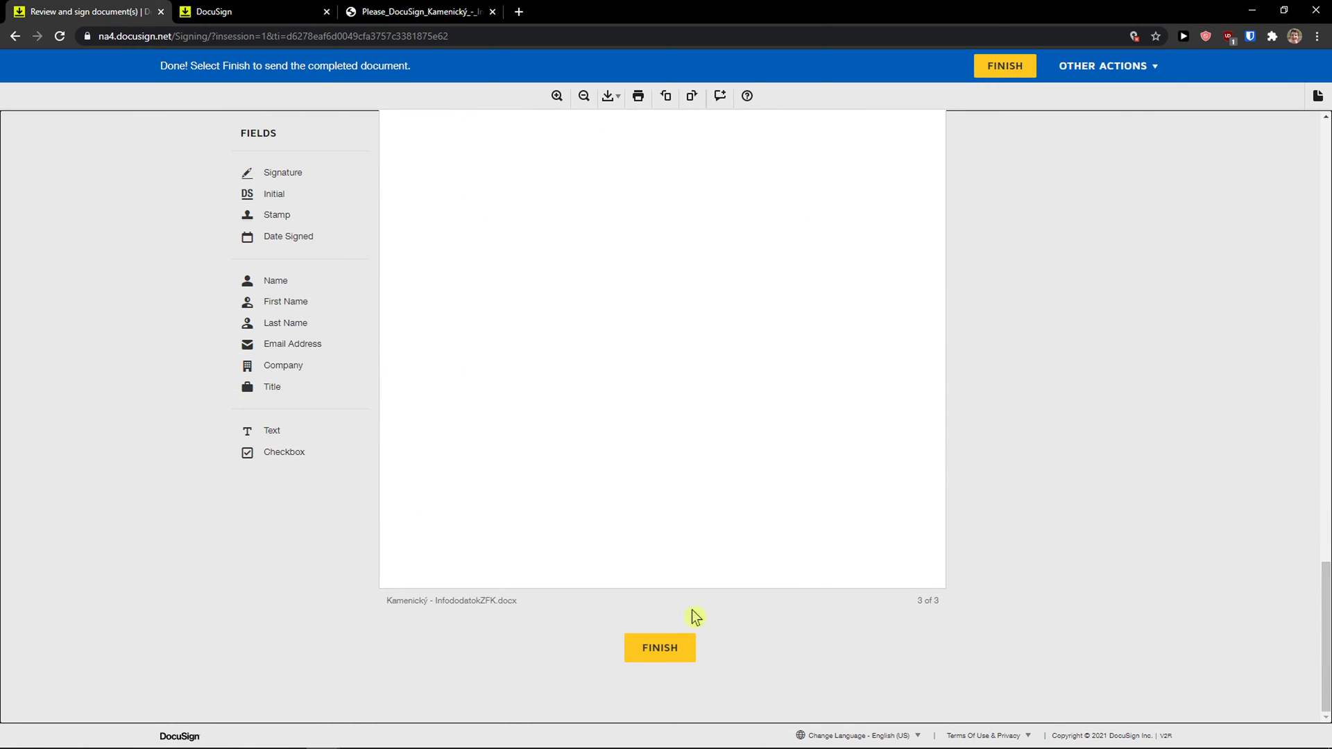
Finish signing, enter the recipient's full name and e-mail, and send the signed copy.
click(678, 649)
click(521, 201)
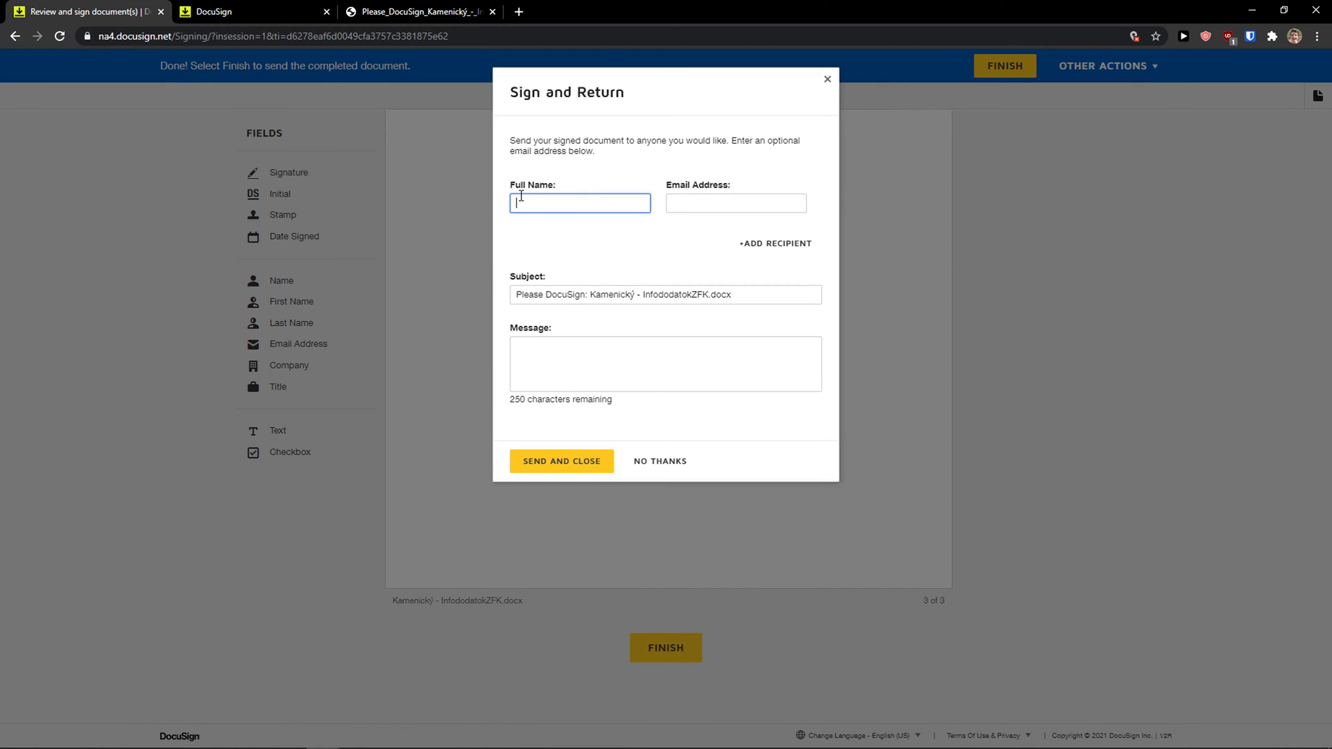
text(Narej)
key(Tab)
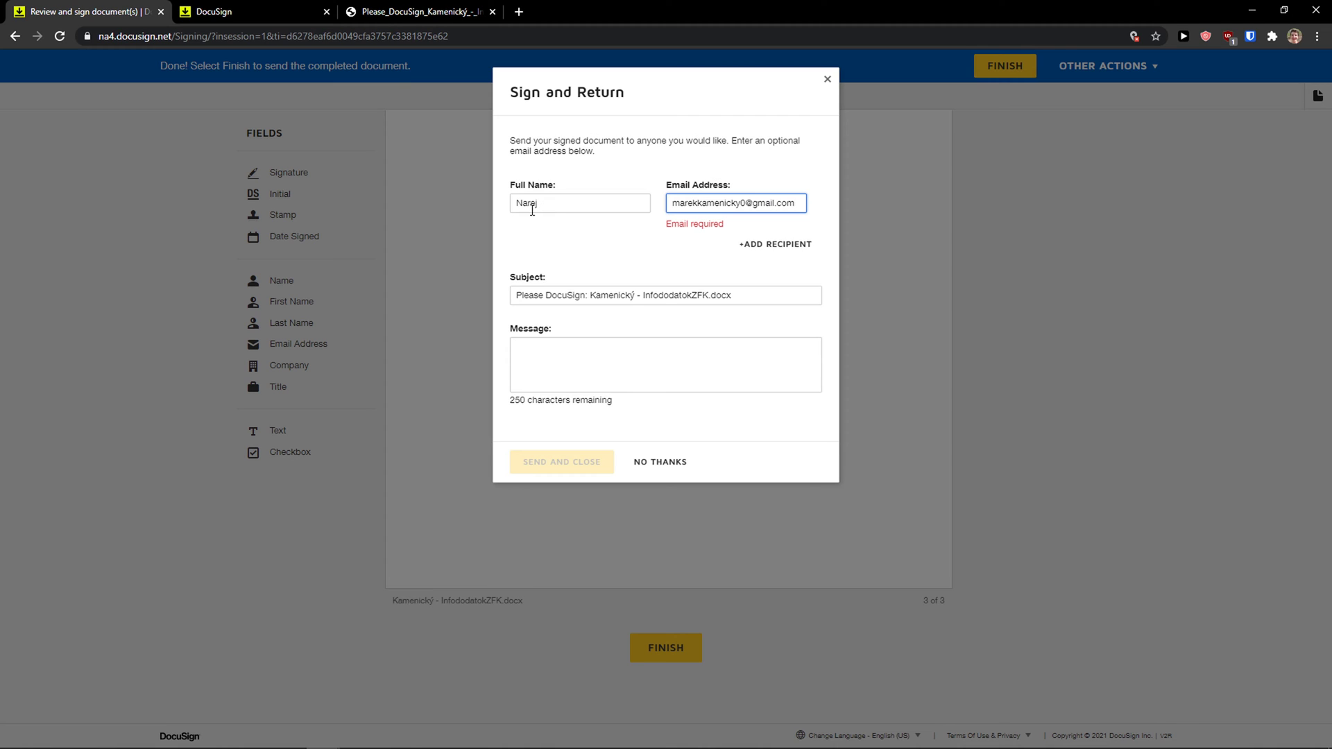
click(551, 464)
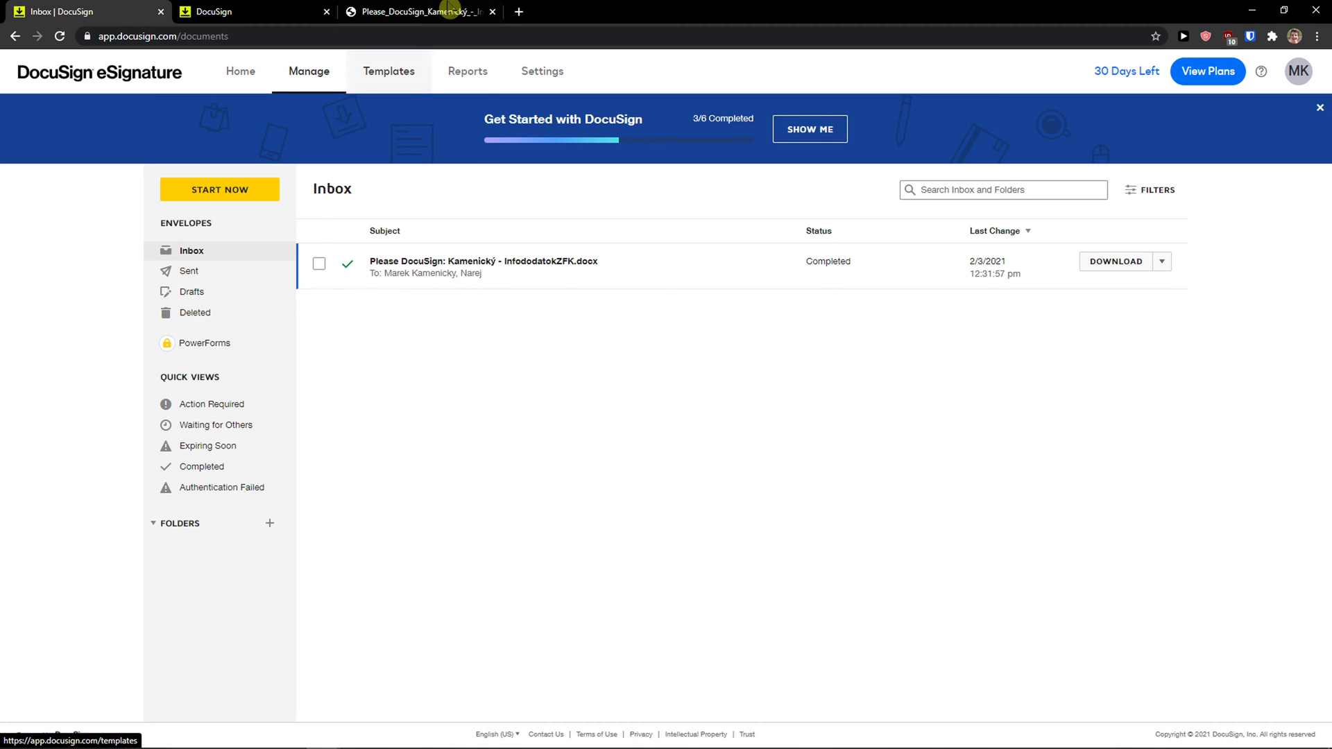
Bring up the download options for the completed envelope.
key(ctrl+n)
key(ctrl+w)
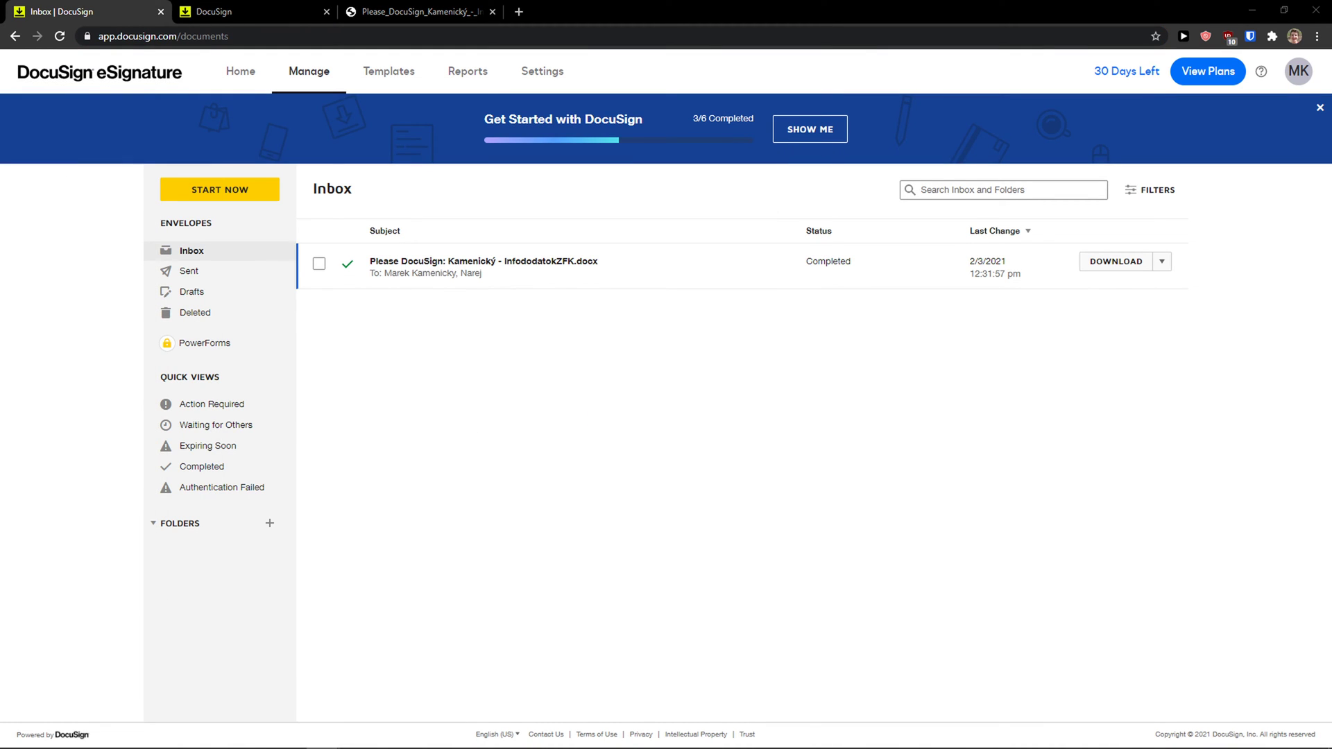
click(1114, 262)
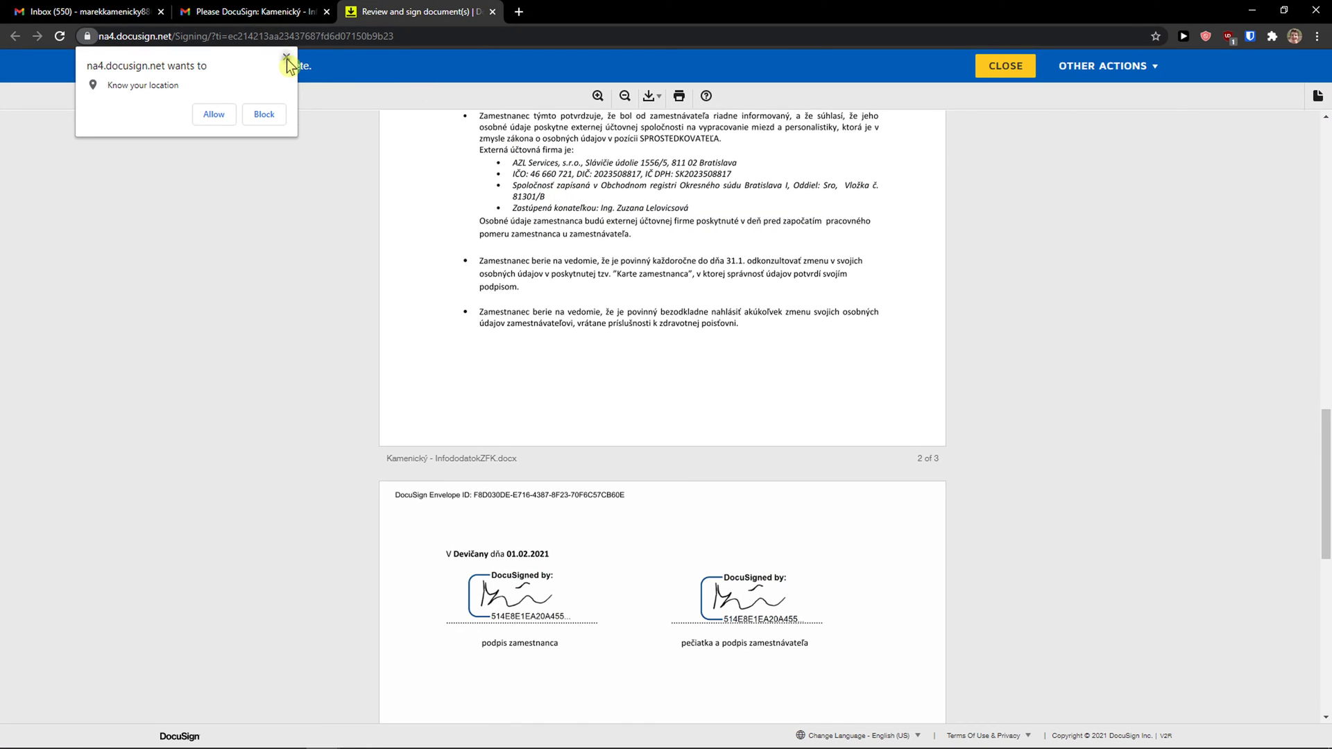
Open the DocuSign email with the signed InfododatokZFK.docx copy in Gmail.
click(286, 57)
click(250, 11)
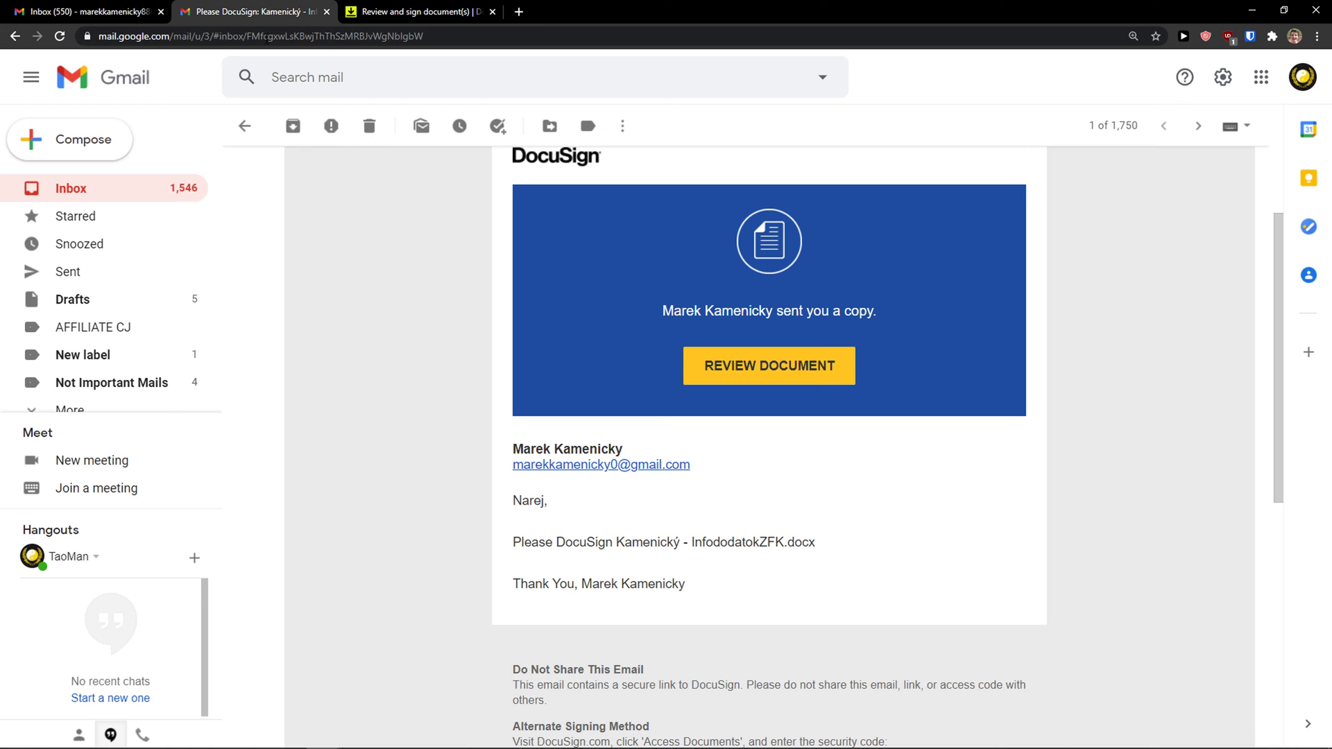
scroll(597, 451, down, 3)
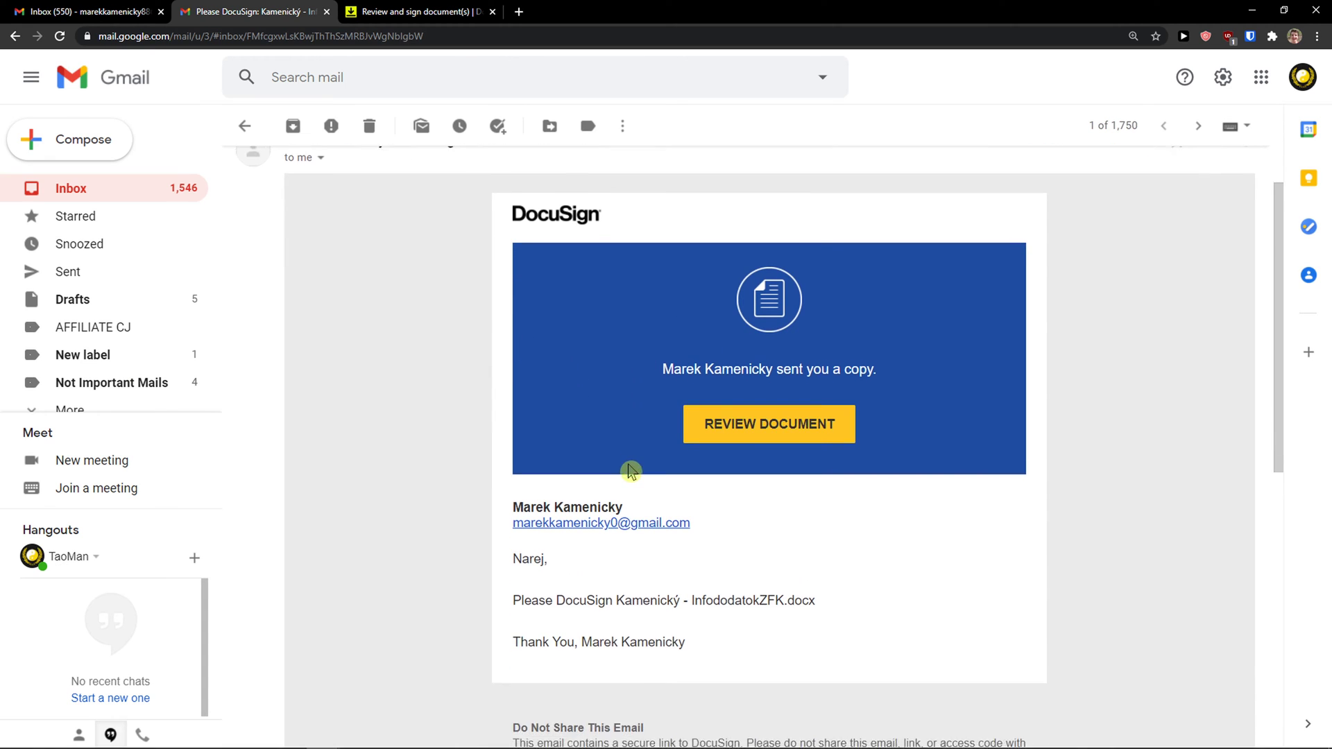
Scroll through the completed signed InfododatokZFK document opened from the email.
scroll(629, 514, up, 2)
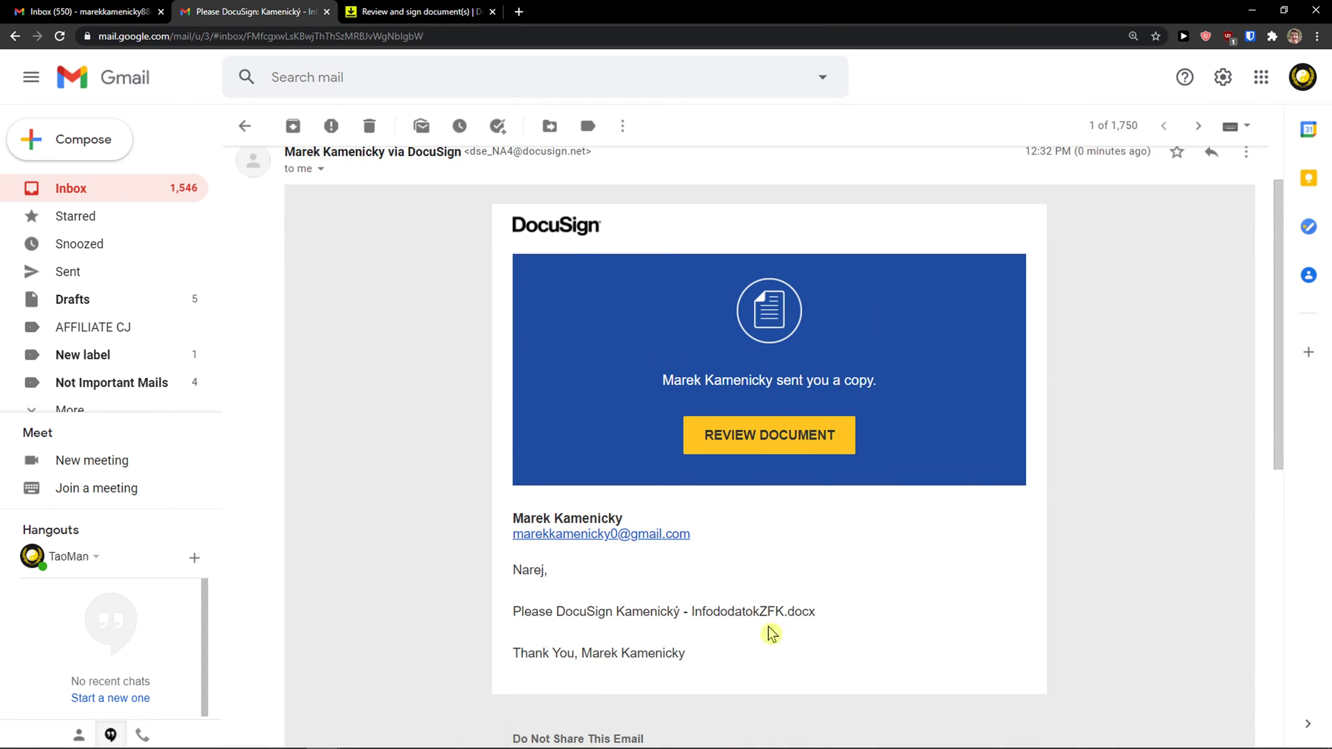
scroll(794, 360, down, 2)
click(429, 19)
scroll(531, 430, up, 15)
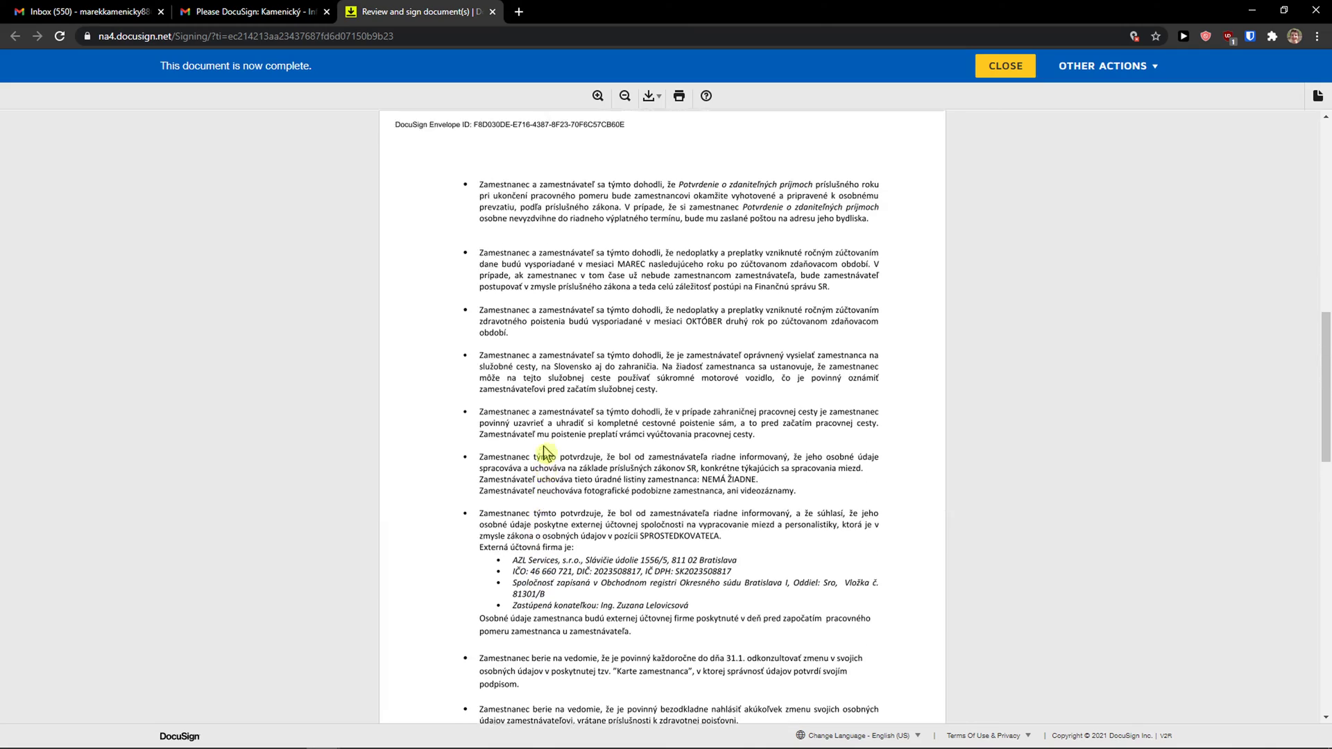
scroll(553, 458, down, 15)
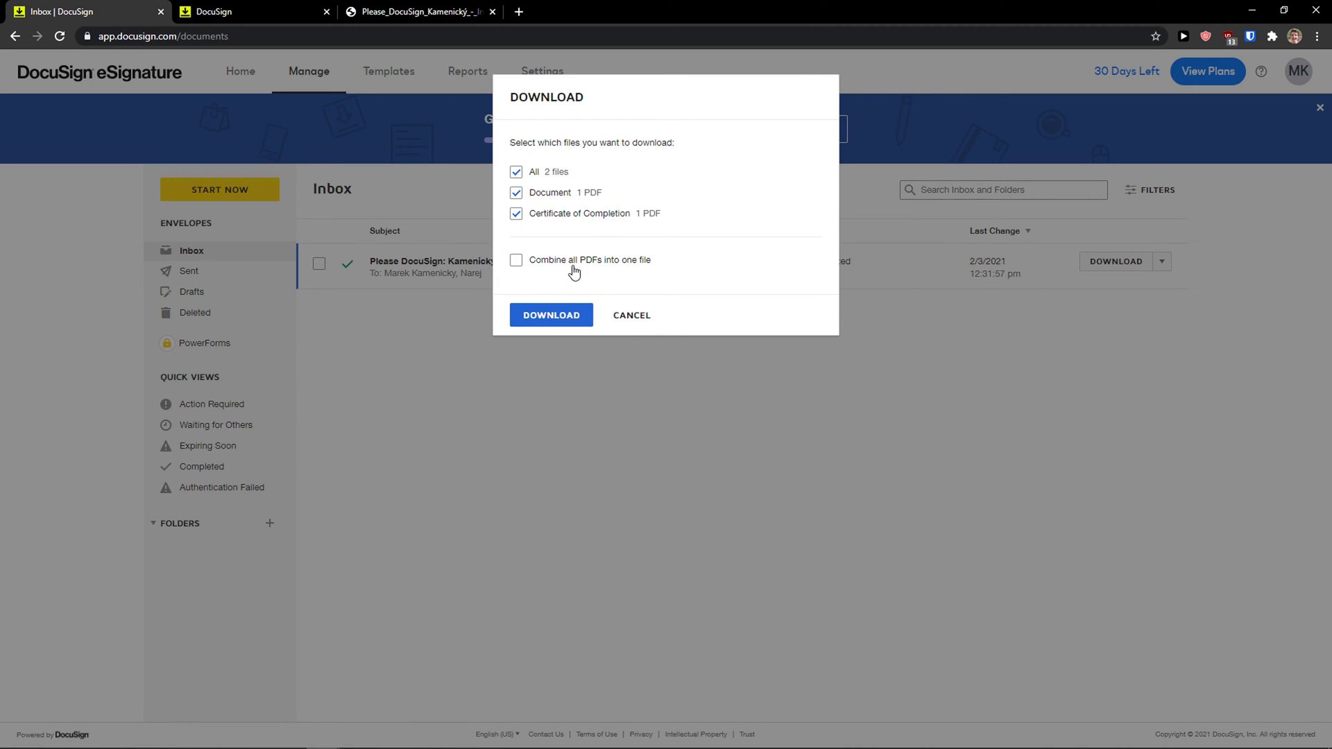
Cancel the envelope download and go to the Templates page.
click(632, 314)
click(380, 66)
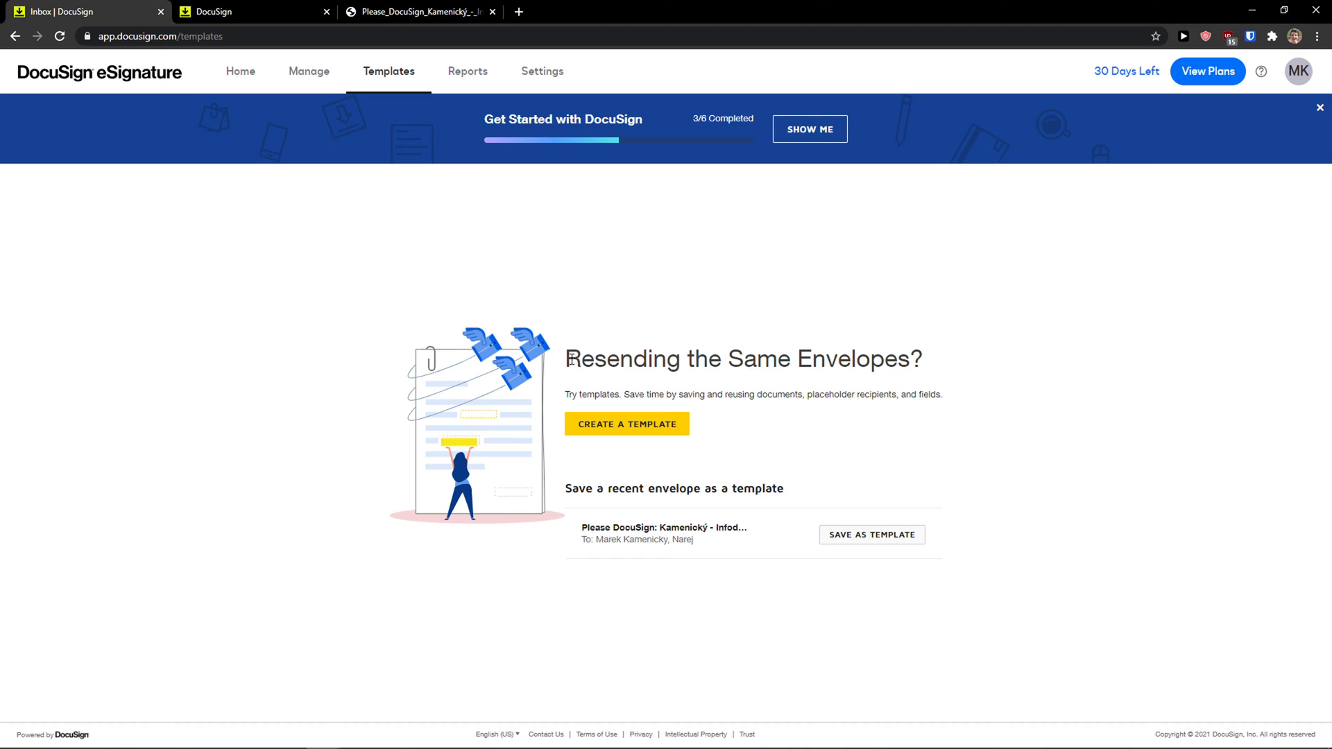
After a brief look at Reports, start a new template from the Templates page.
drag(571, 394, 767, 395)
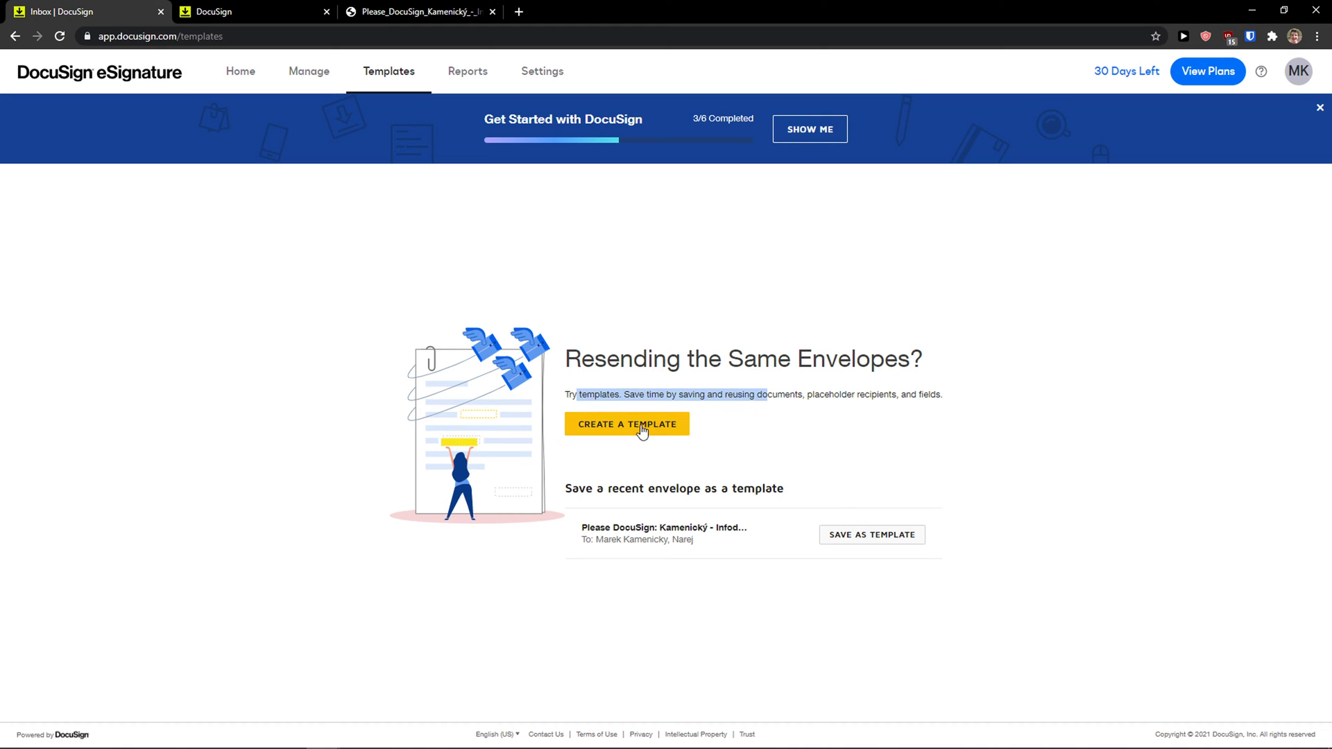
click(466, 82)
scroll(601, 461, down, 1)
scroll(601, 461, up, 1)
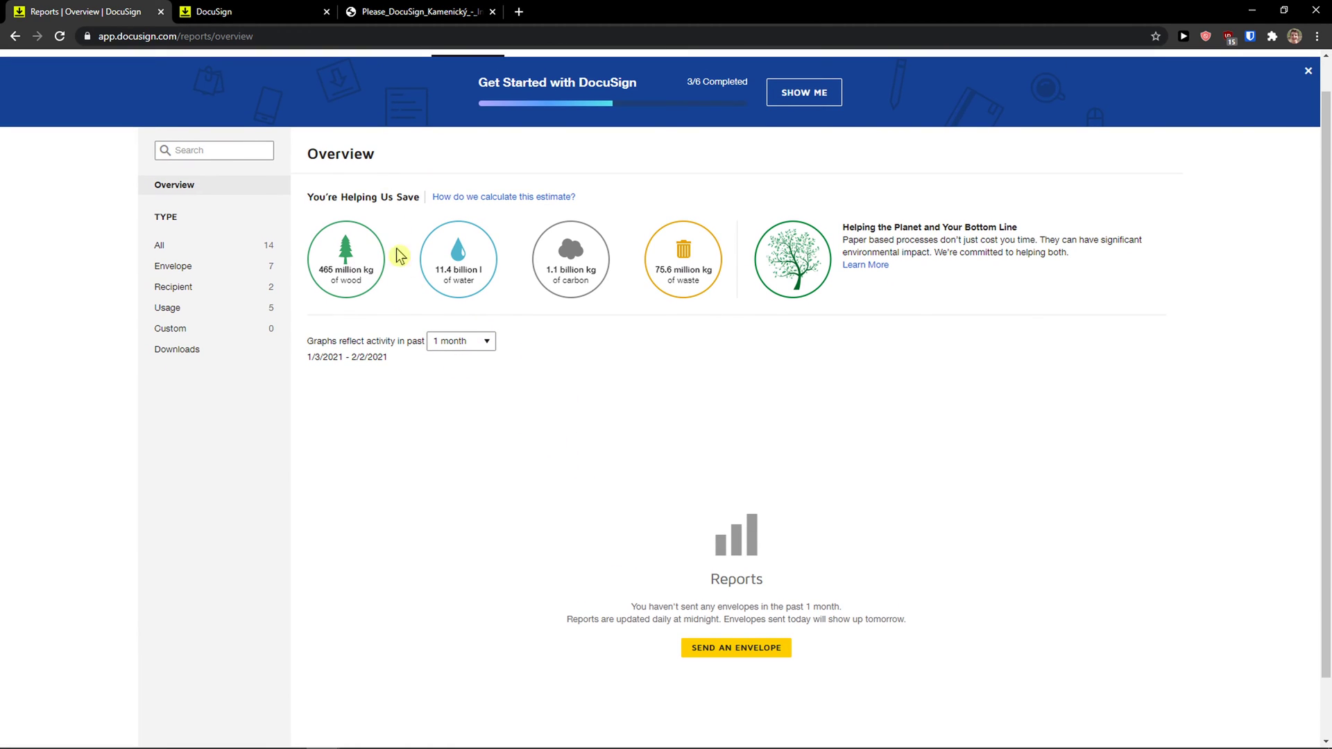
click(388, 71)
click(609, 424)
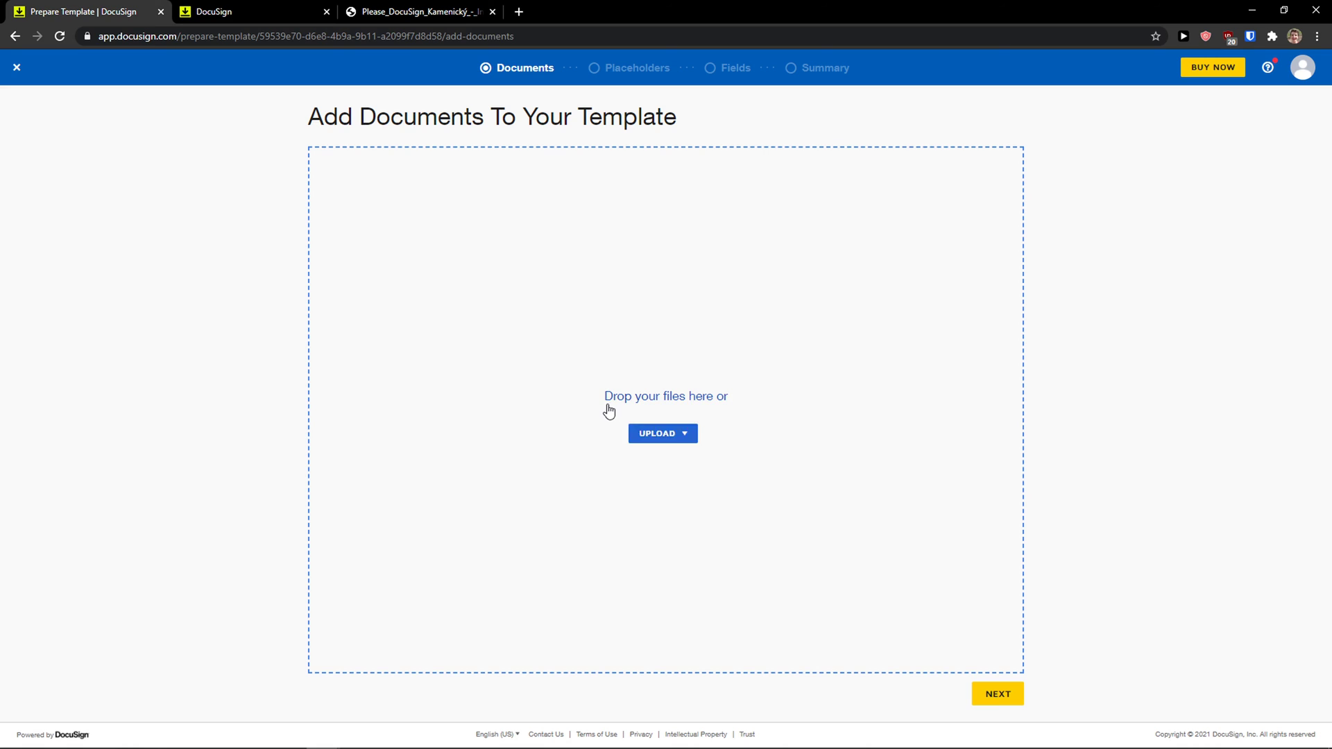
Upload InfododatokZFK.docx, name the placeholder role YOLO, and continue to the Fields step.
click(653, 393)
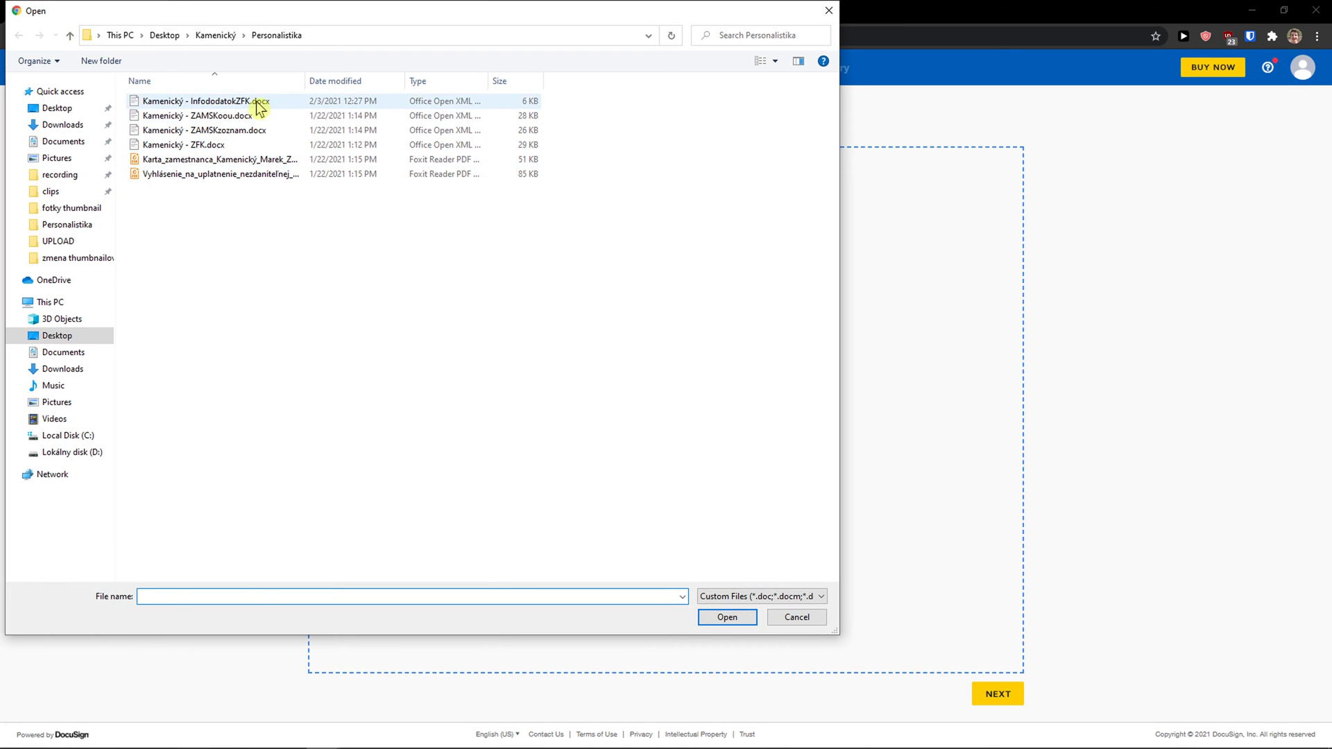
double_click(256, 101)
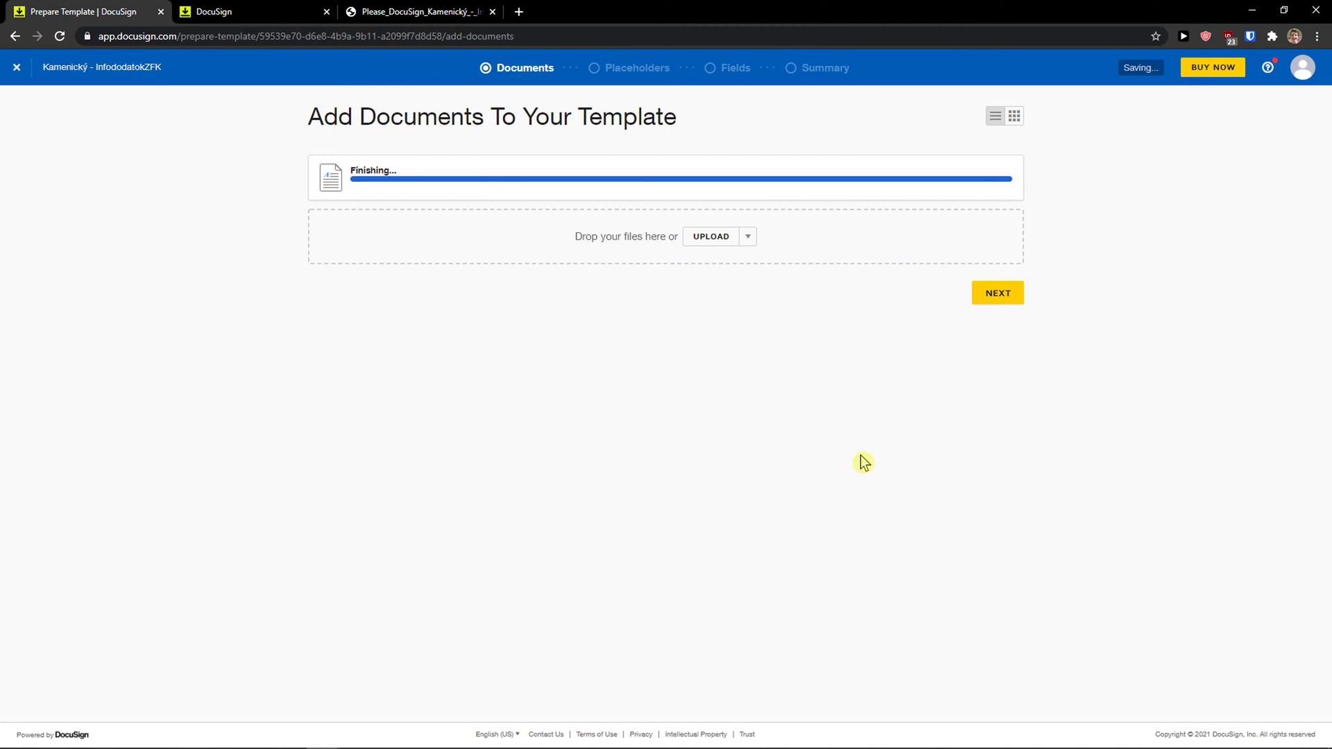
click(993, 296)
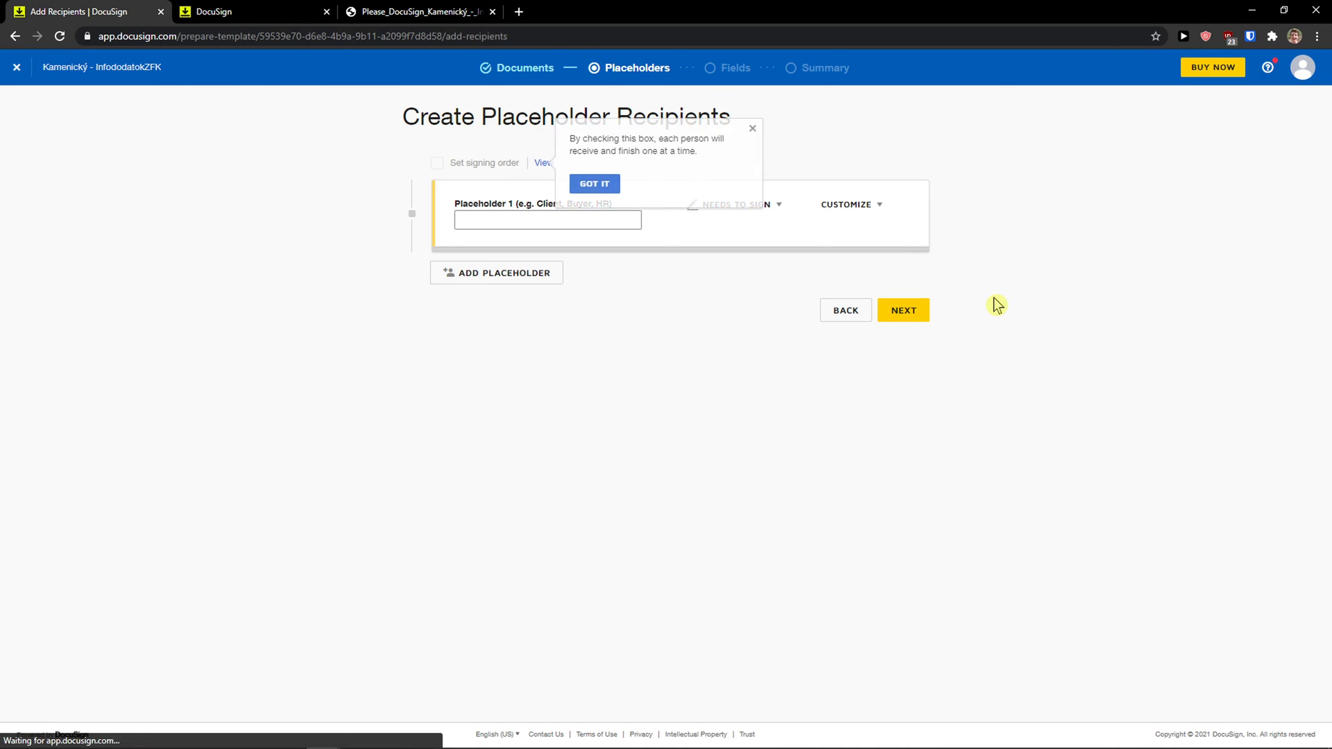
click(552, 225)
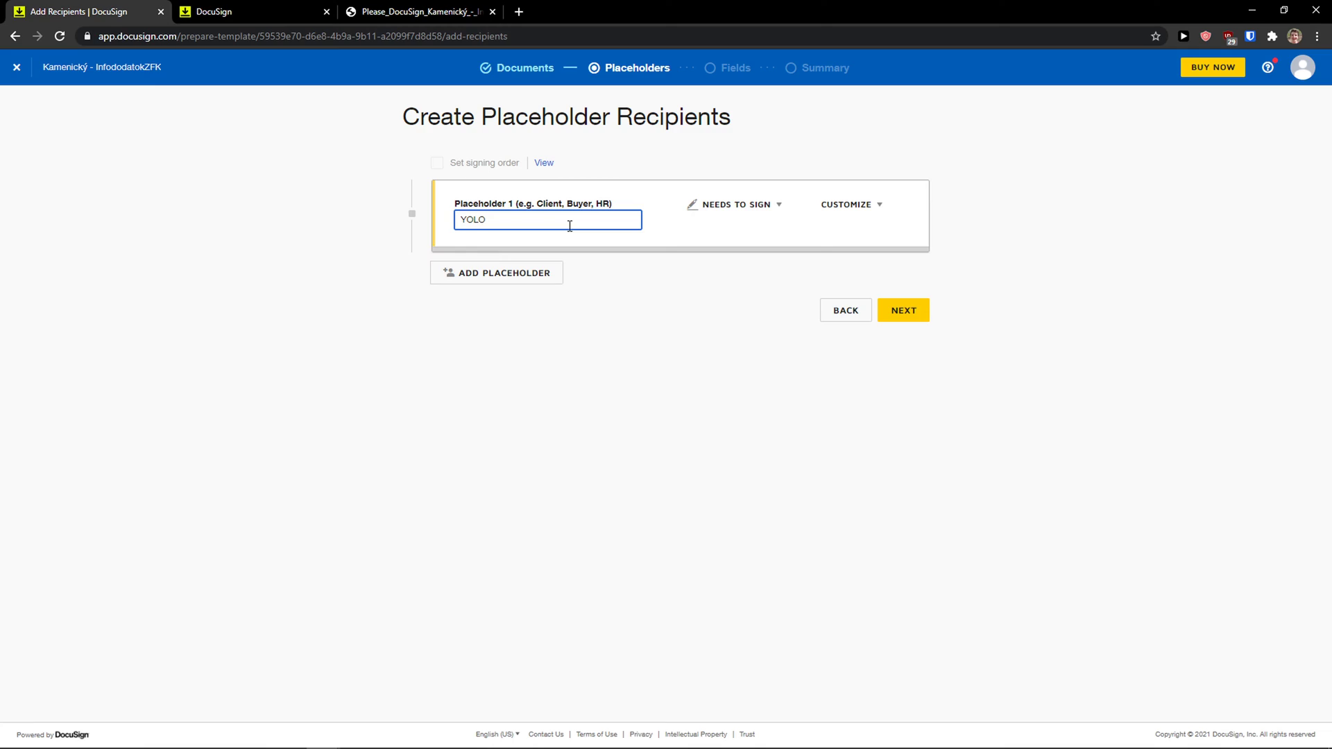
click(901, 309)
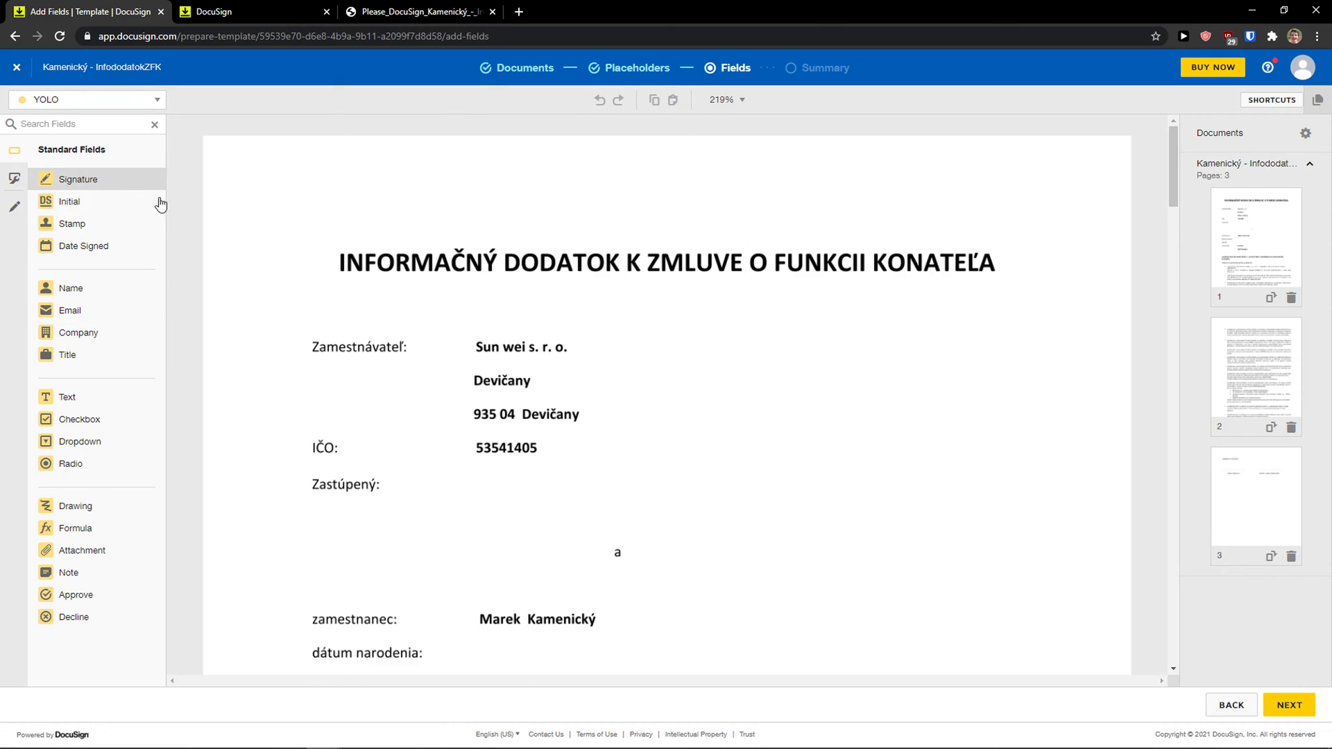
Drop a trial Full Name field on page 3, then delete it.
scroll(633, 437, down, 18)
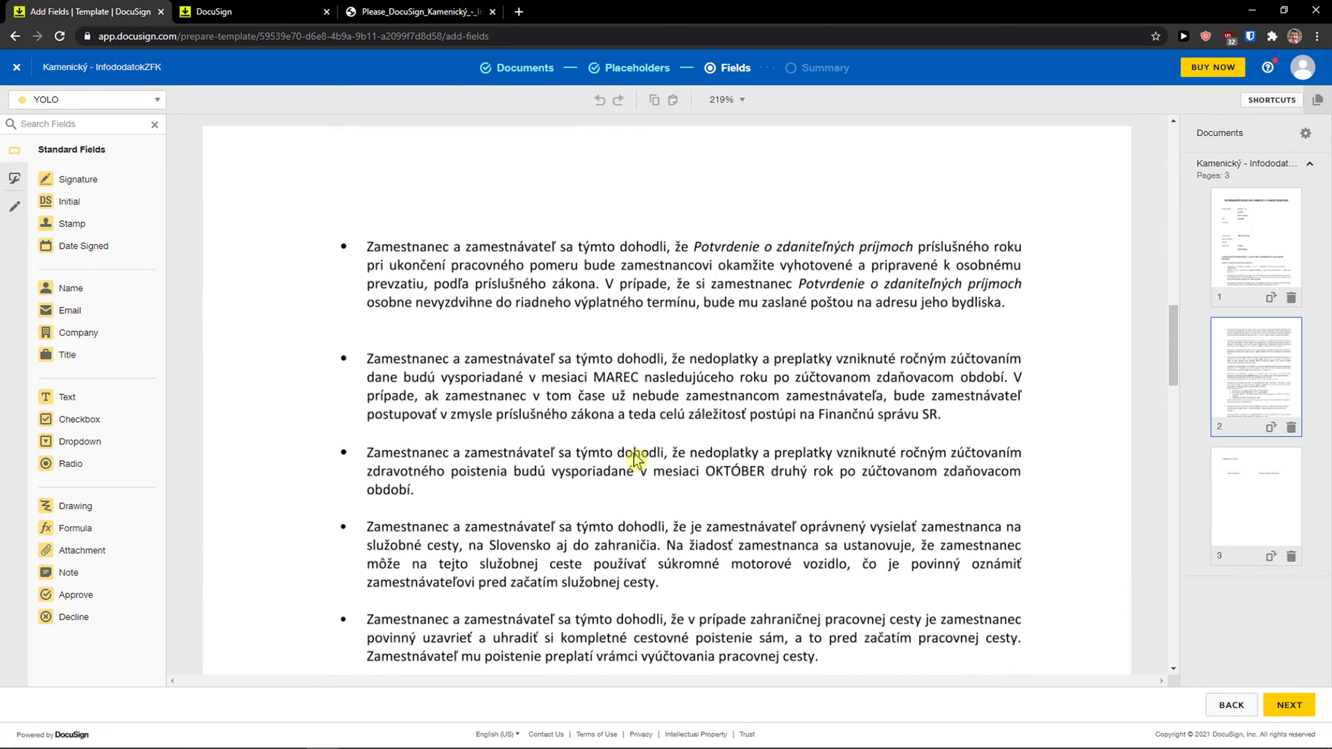
scroll(634, 458, down, 15)
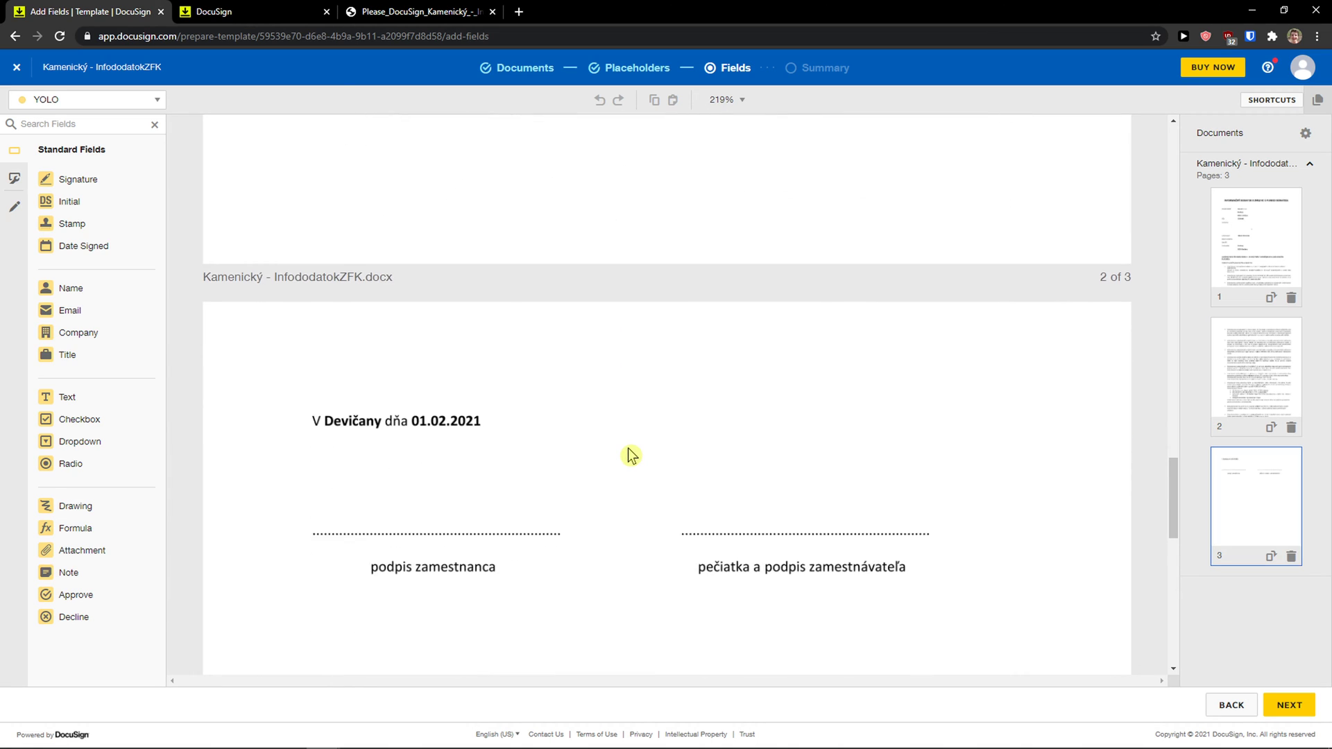
scroll(627, 451, down, 3)
drag(69, 291, 548, 552)
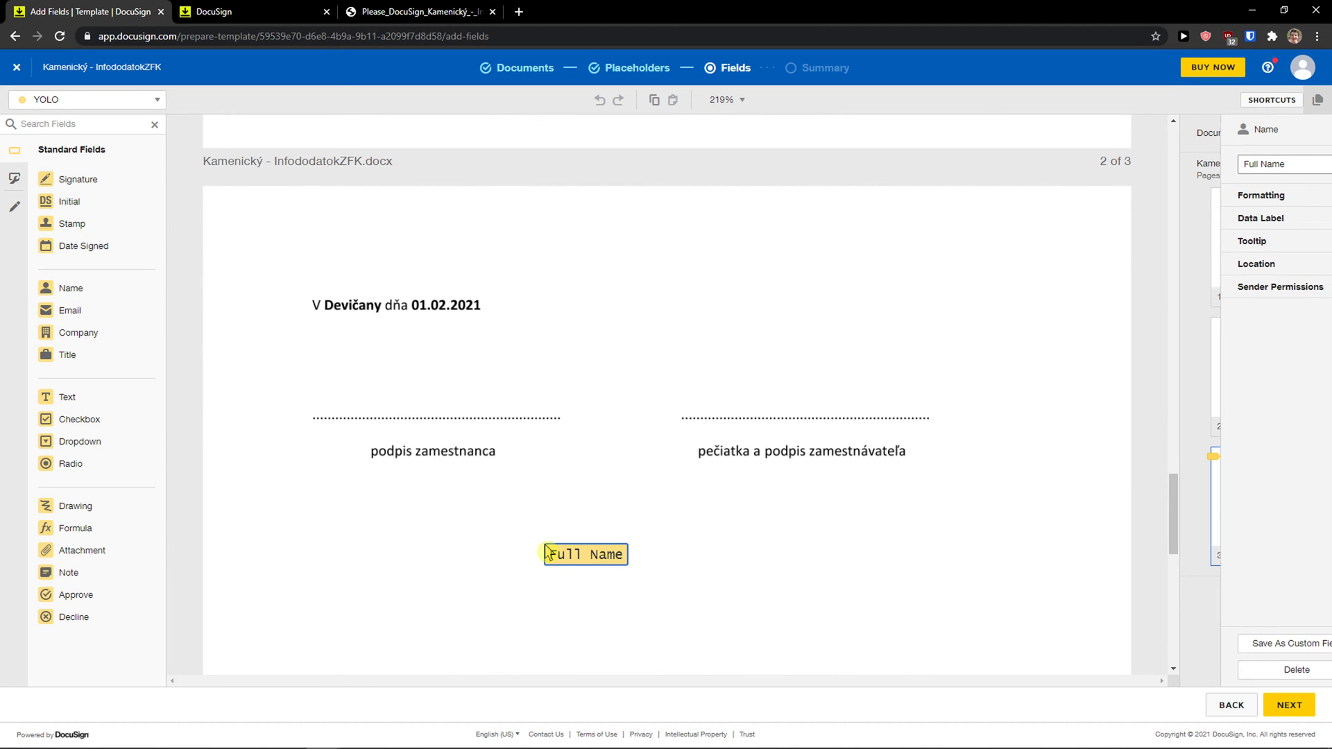
key(Delete)
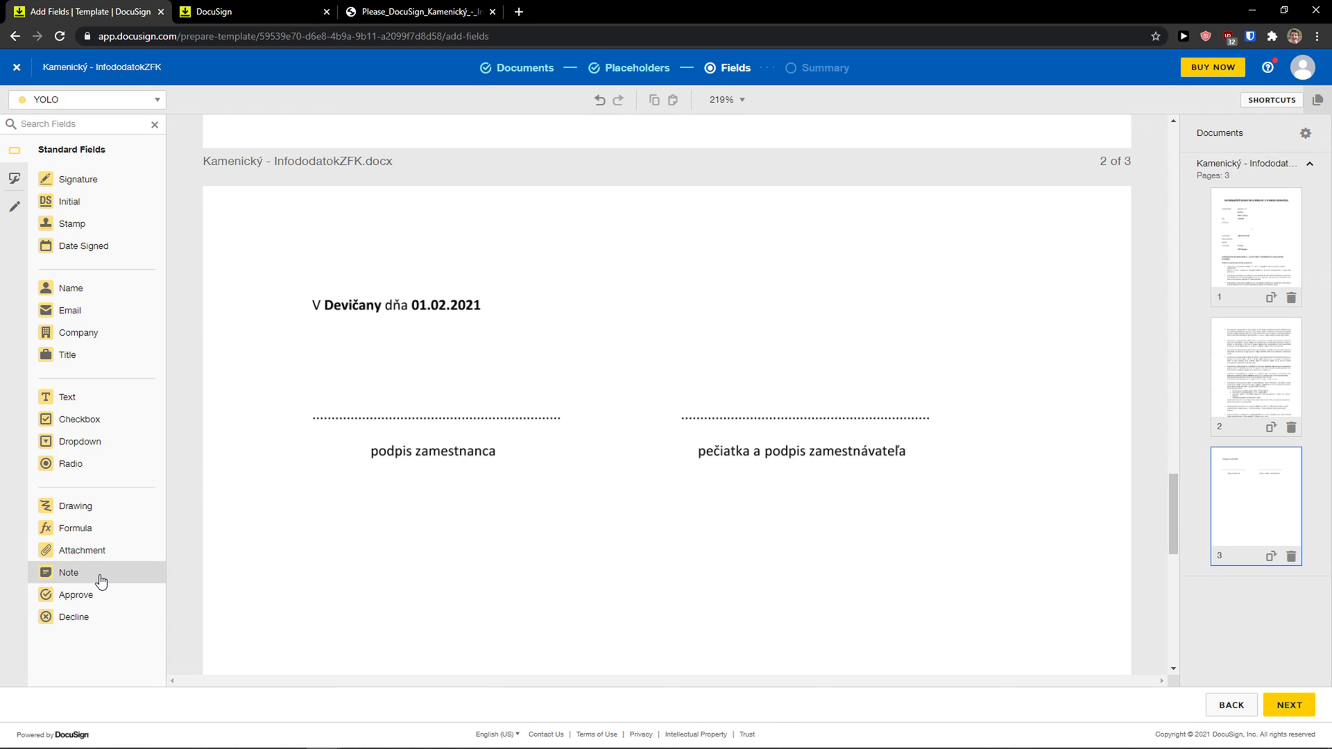
Browse the Custom and Standard fields lists, then try continuing with no fields placed.
click(14, 179)
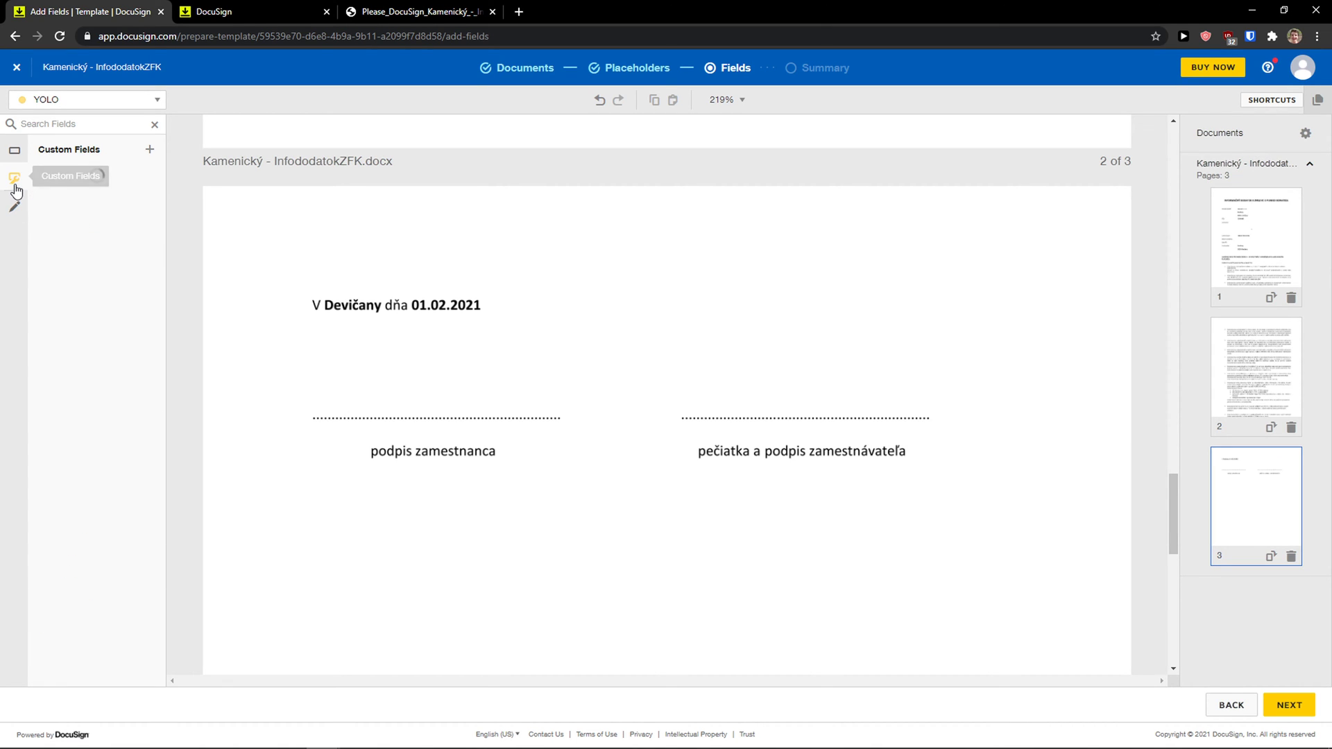
click(14, 153)
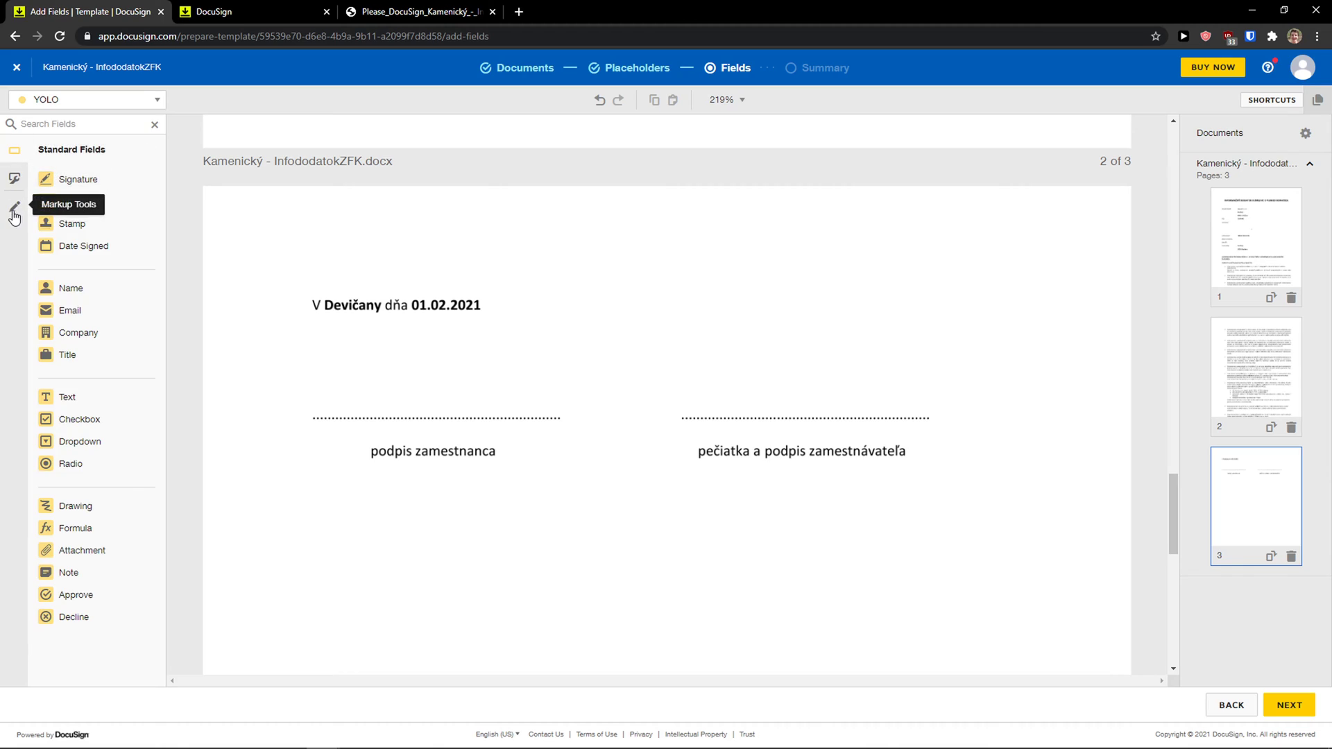
scroll(485, 499, up, 20)
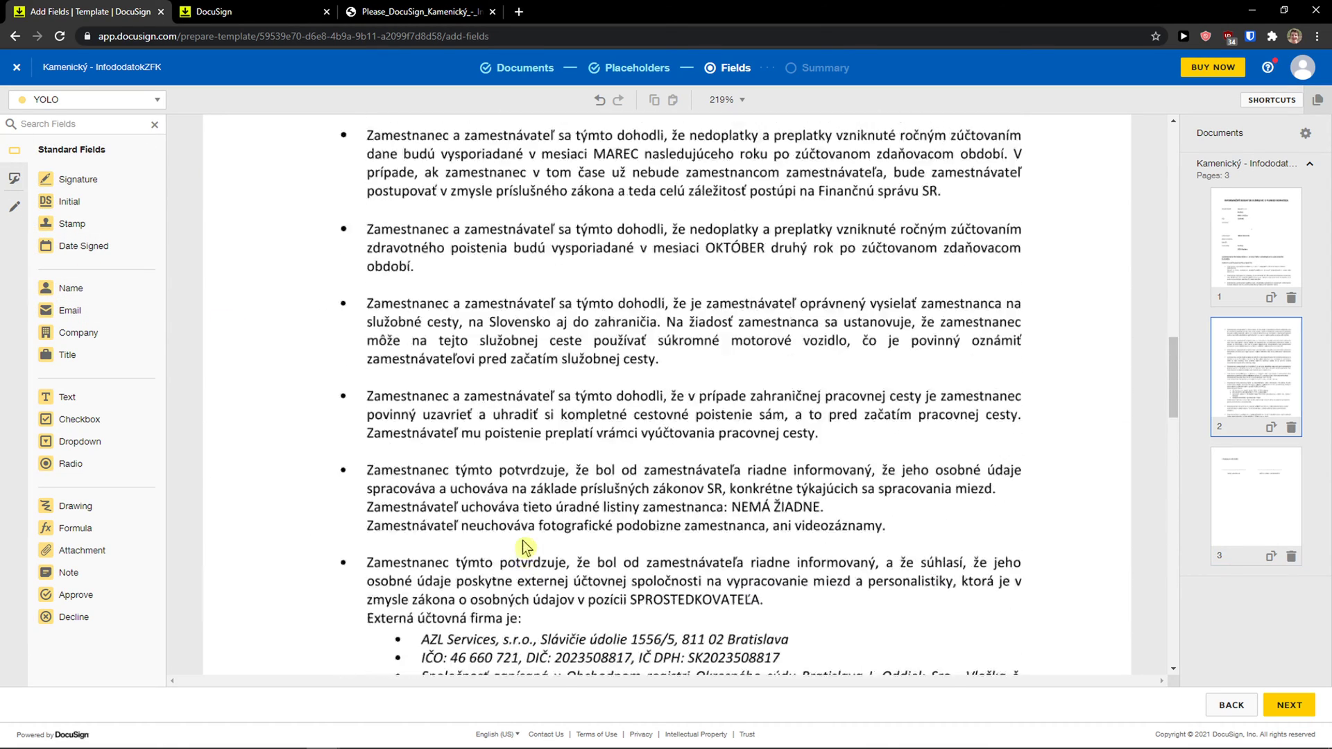
scroll(550, 578, up, 3)
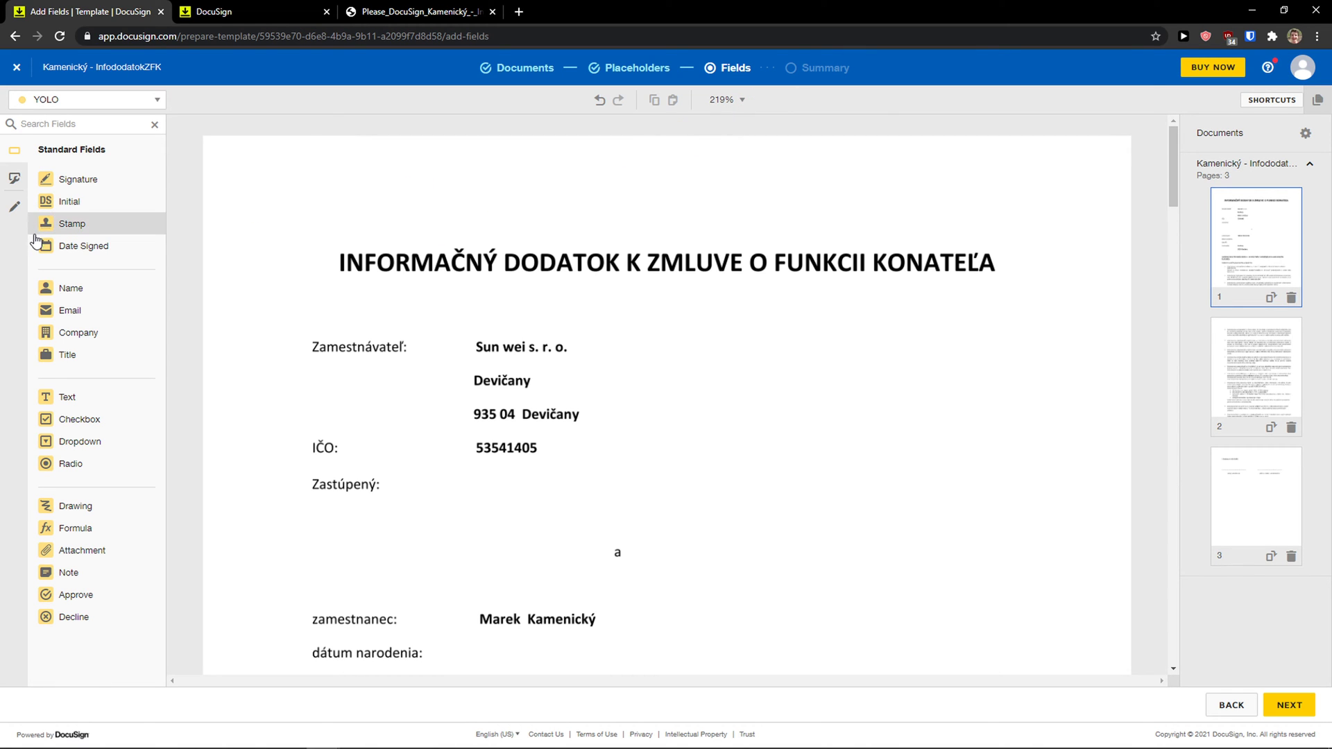
click(1286, 707)
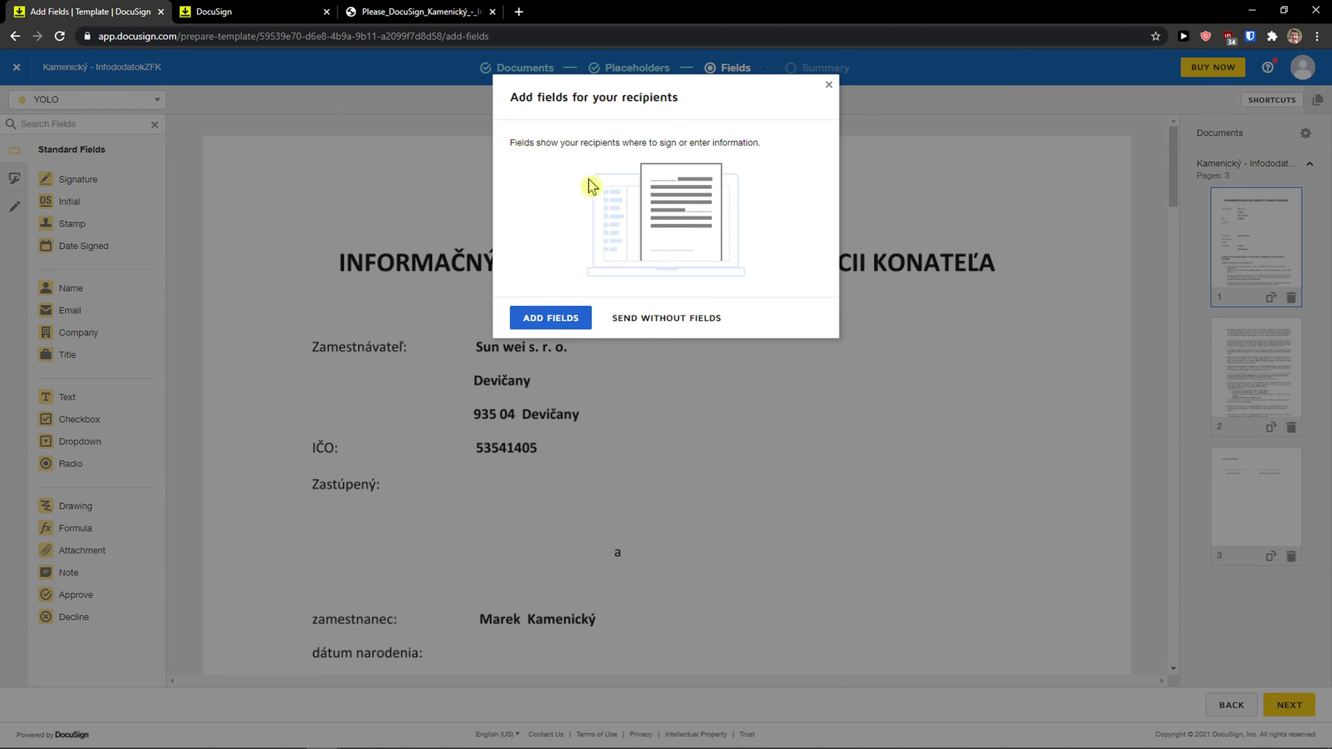
Place a Signature field near the top of page 1 and enlarge it.
click(828, 89)
mouse_move(76, 179)
mouse_down()
mouse_move(215, 234)
mouse_move(722, 350)
mouse_up()
drag(797, 394, 881, 452)
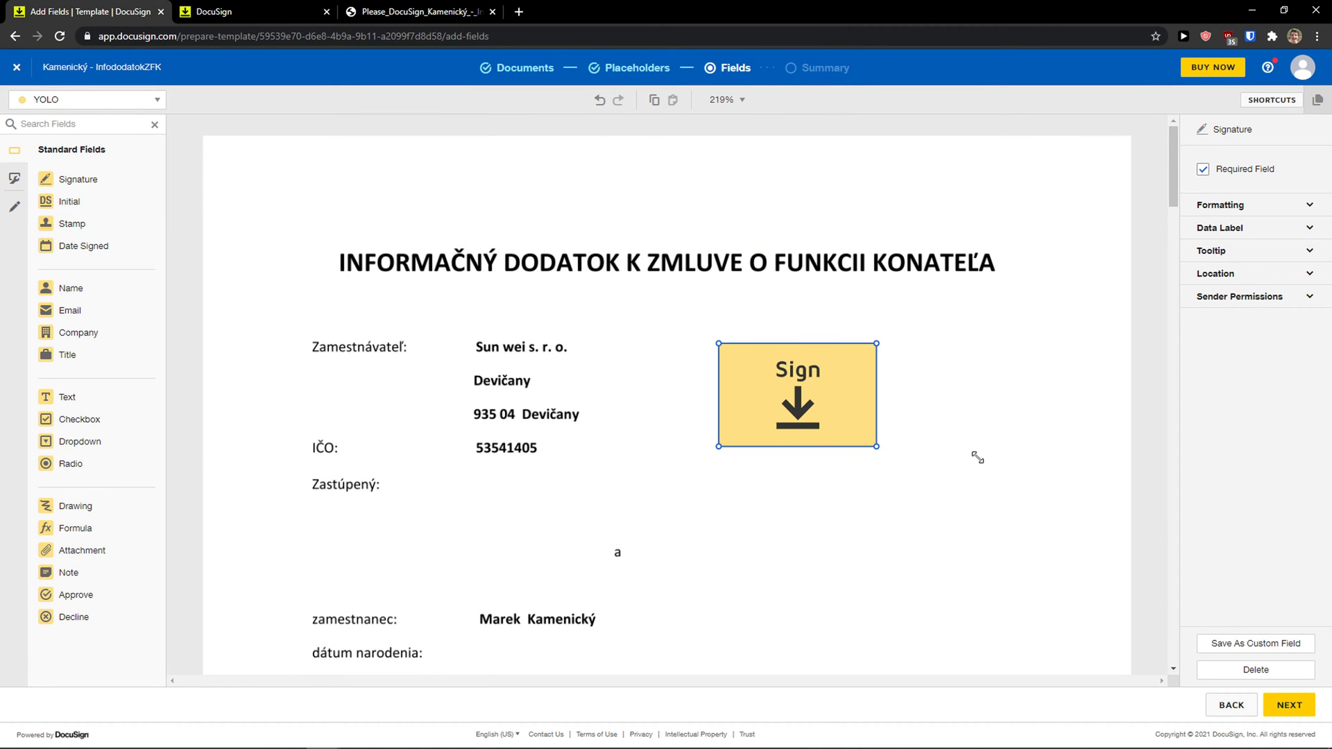
click(763, 559)
Add Full Name and Company fields, move Sign below Company, and proceed to review.
scroll(761, 527, down, 4)
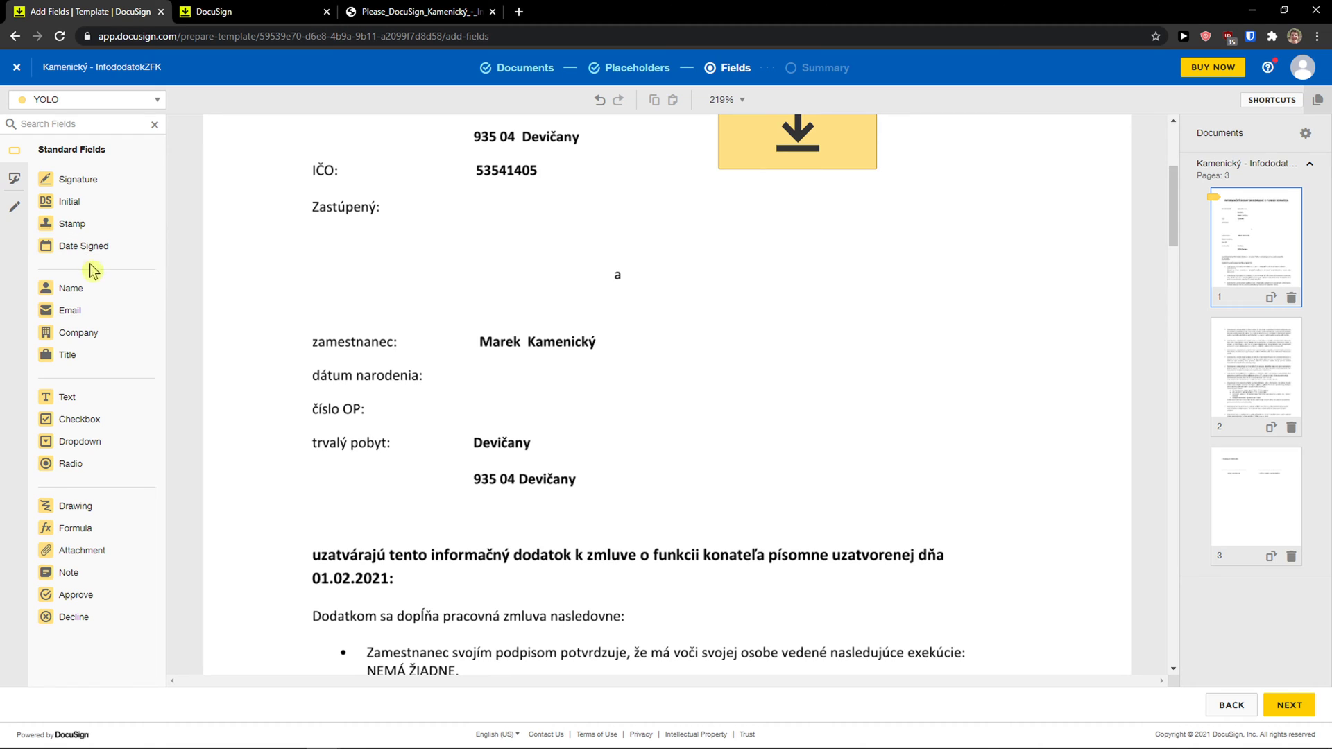
drag(80, 288, 768, 257)
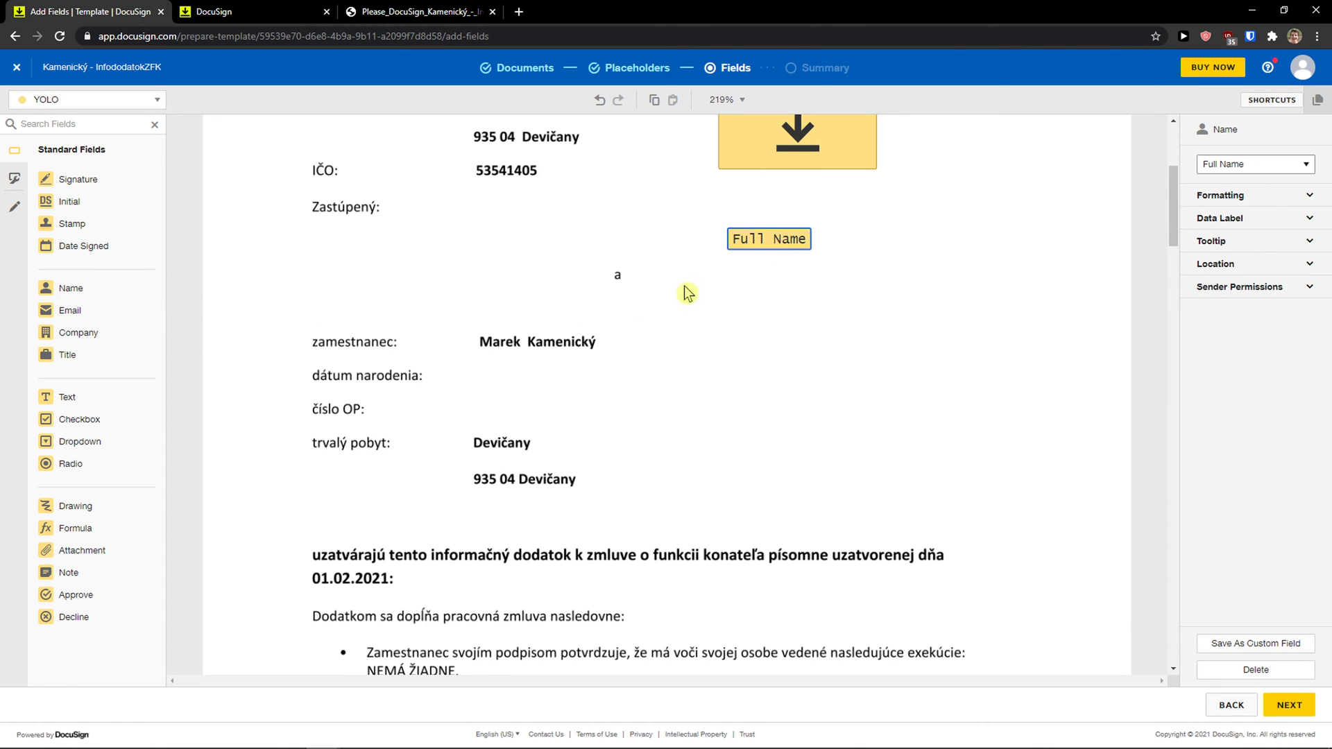
drag(104, 333, 733, 279)
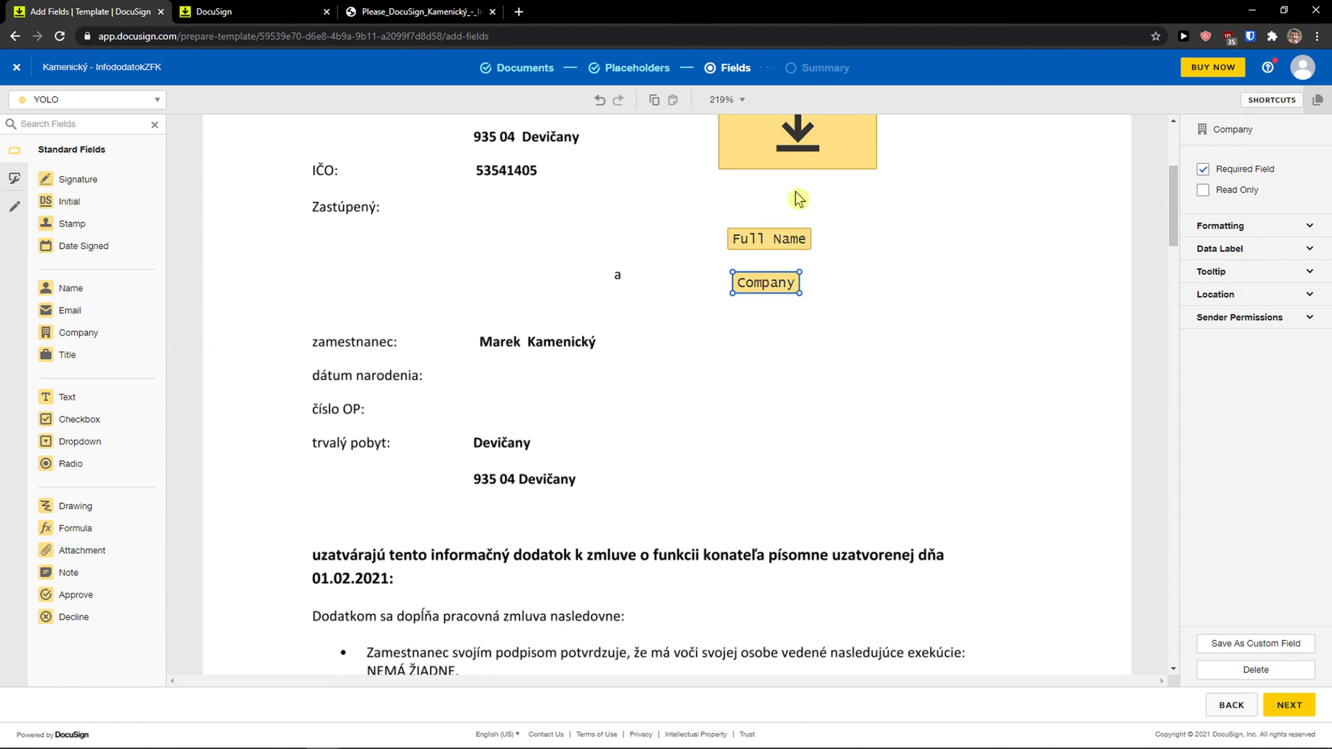
mouse_move(798, 159)
mouse_down()
mouse_move(819, 434)
mouse_move(790, 440)
mouse_up()
scroll(944, 425, up, 1)
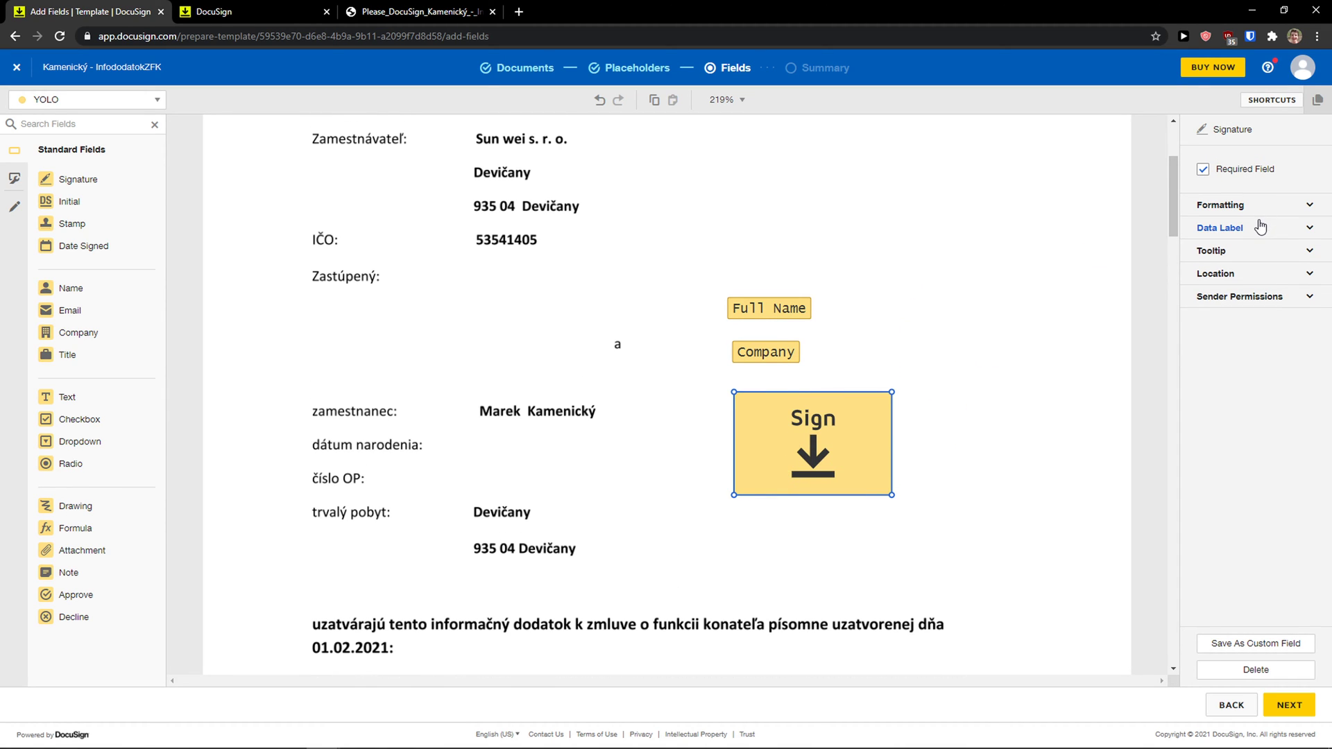
click(1289, 705)
Review the template and save it with SAVE AND CLOSE as an untitled template.
scroll(555, 416, down, 1)
scroll(558, 423, up, 1)
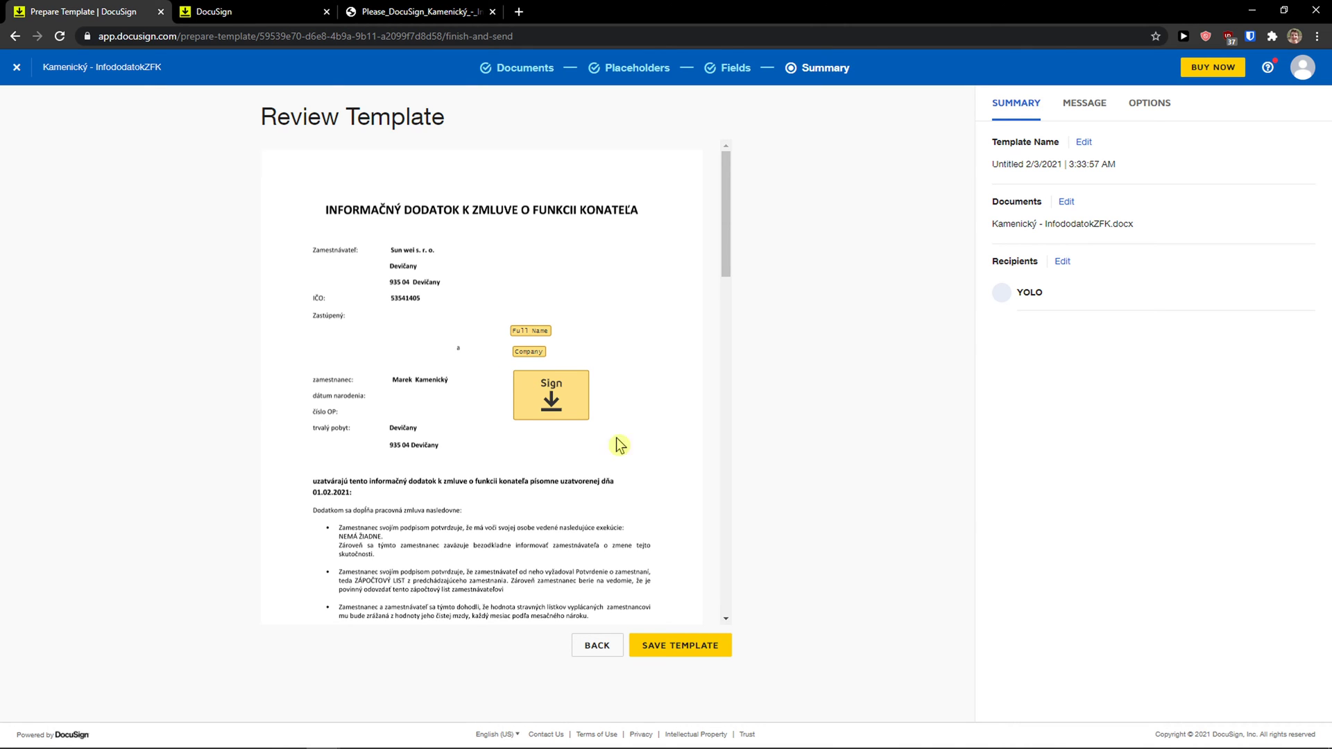
scroll(663, 527, down, 15)
scroll(664, 525, up, 15)
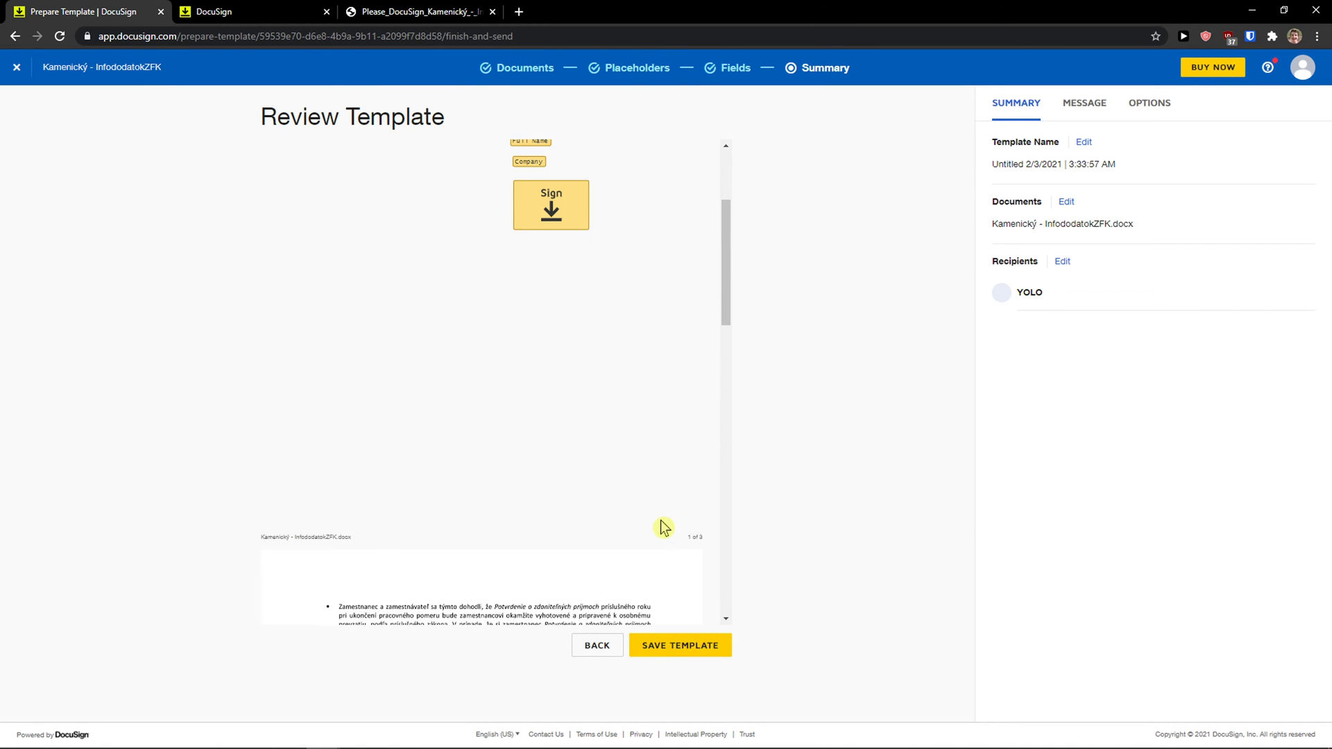
click(698, 648)
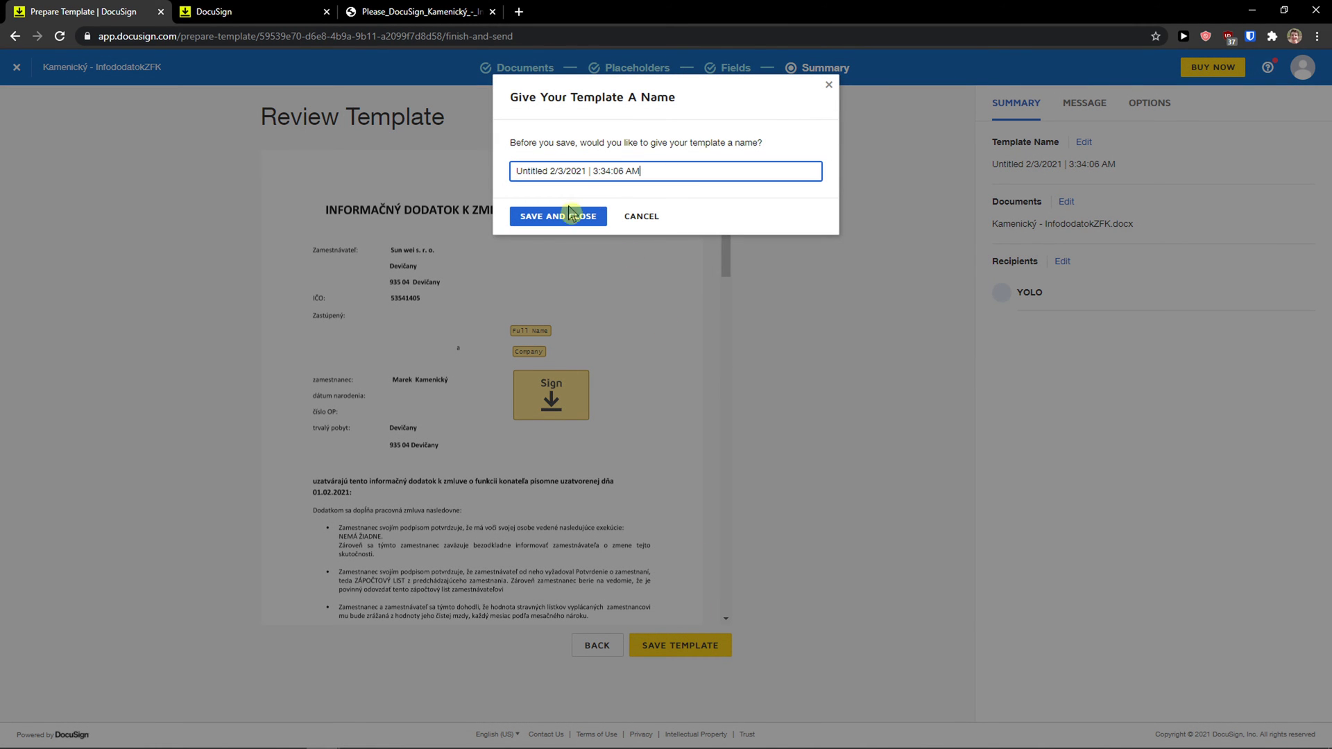
click(568, 215)
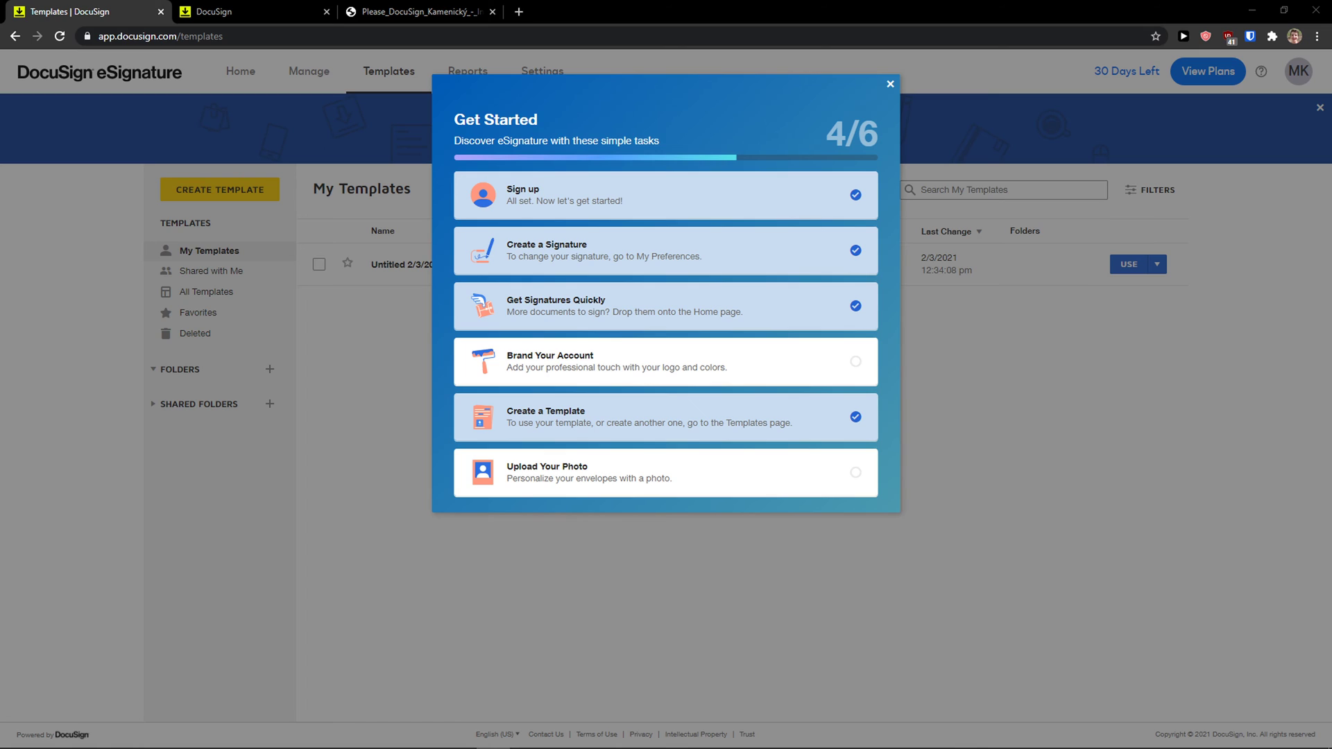
Dismiss the Get Started checklist and use the new template to begin an envelope for YOLO.
click(890, 84)
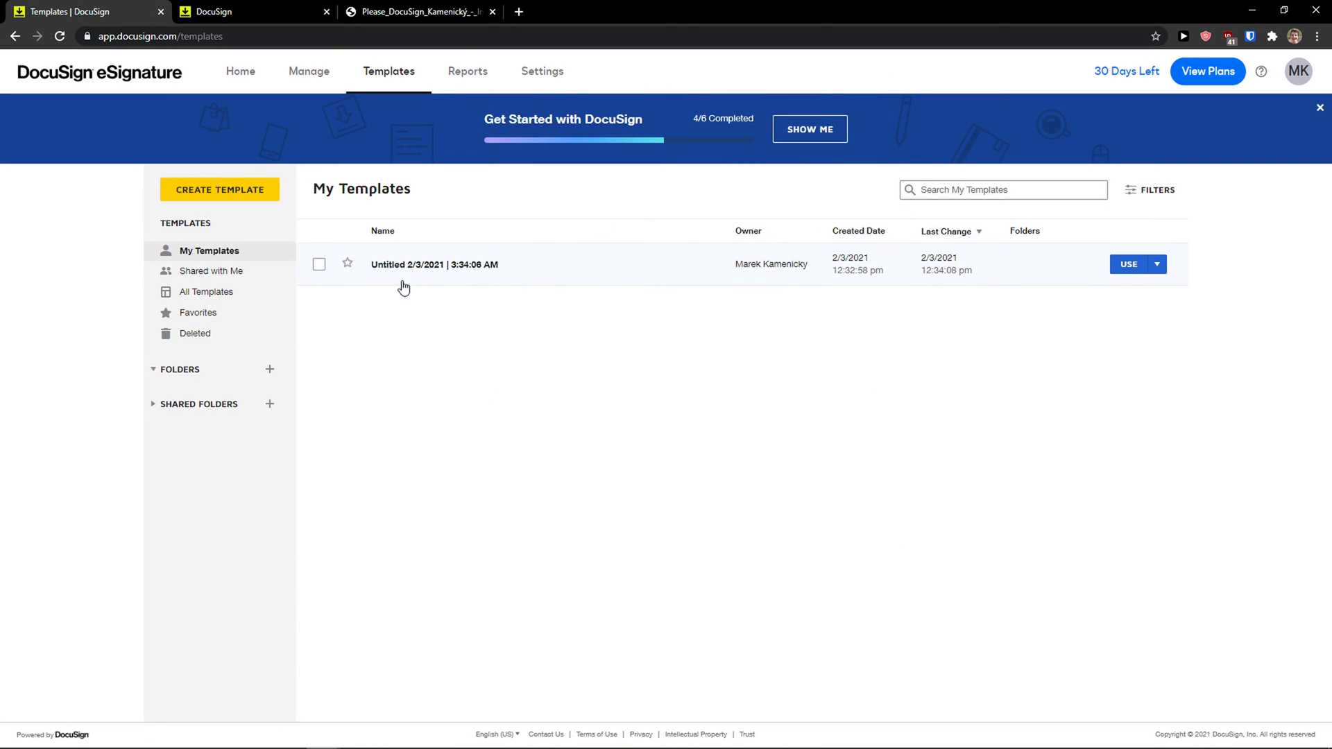
click(1156, 265)
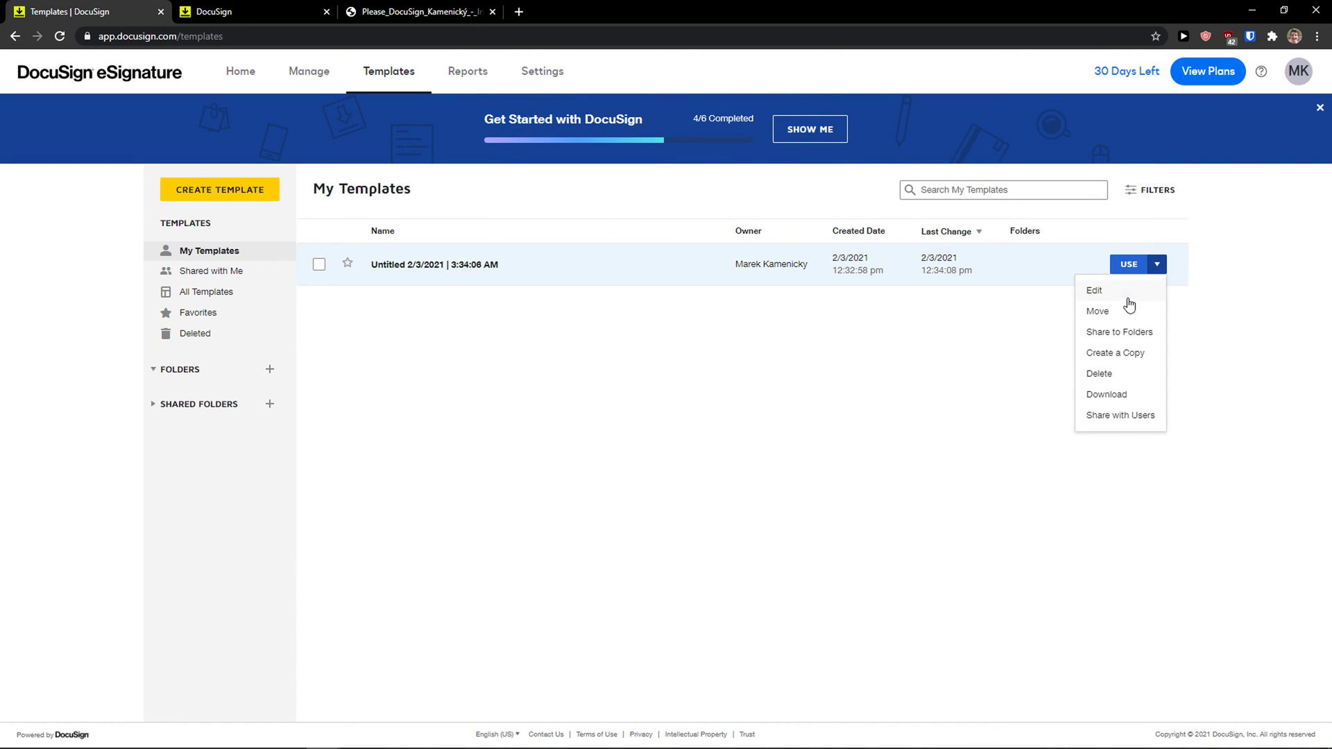
click(1129, 266)
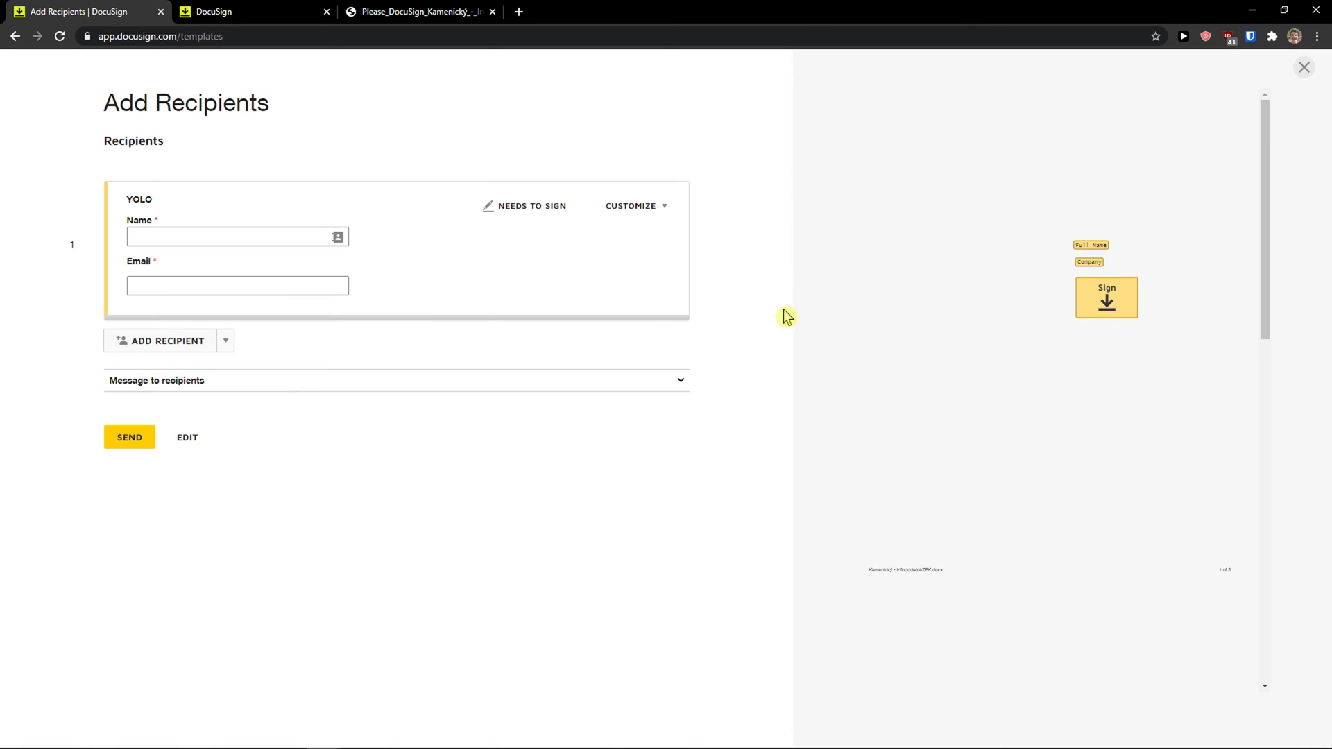
click(290, 243)
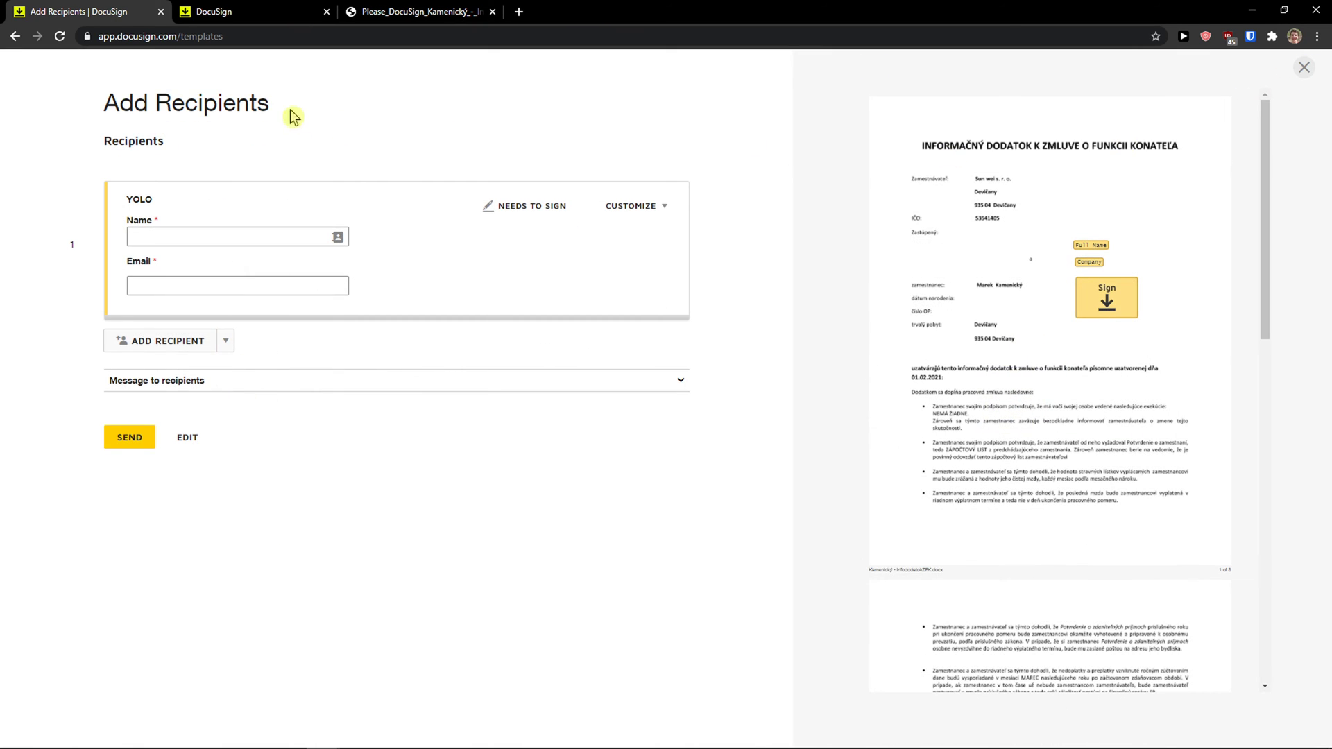
click(519, 11)
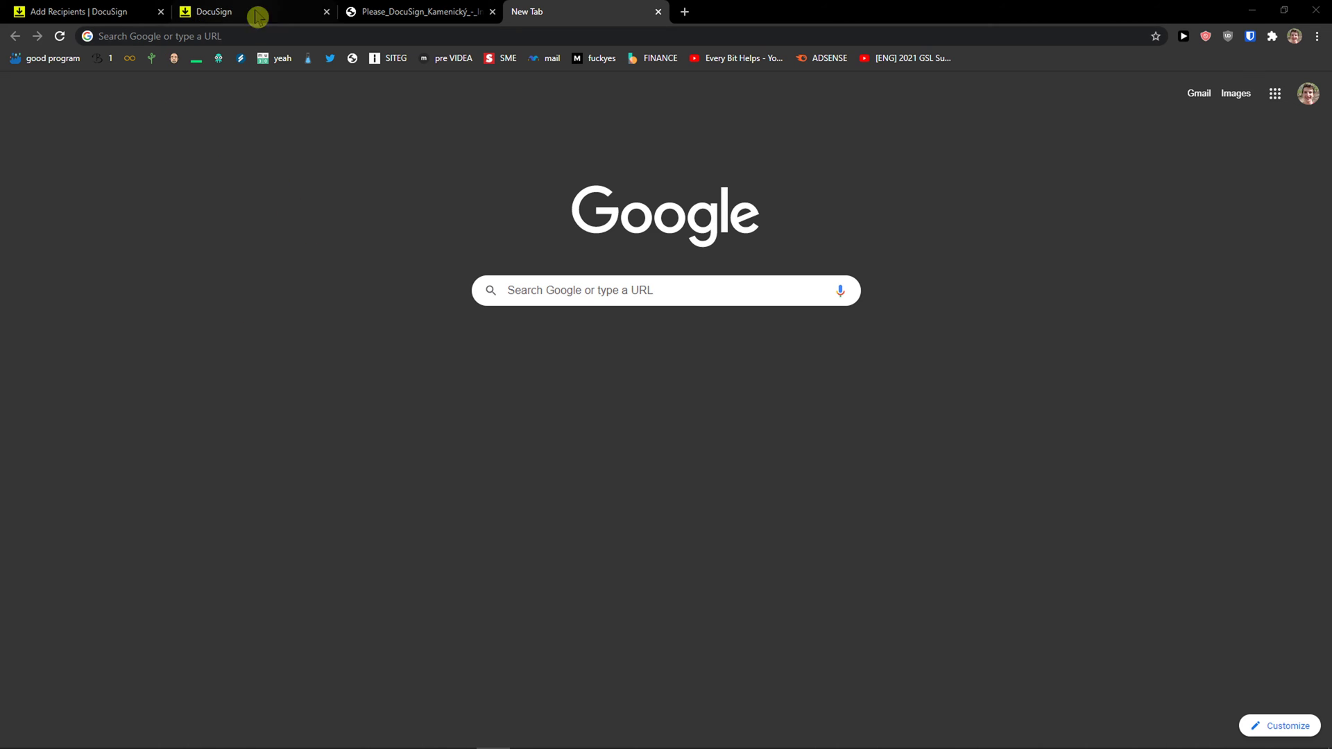
click(374, 12)
click(259, 15)
click(122, 10)
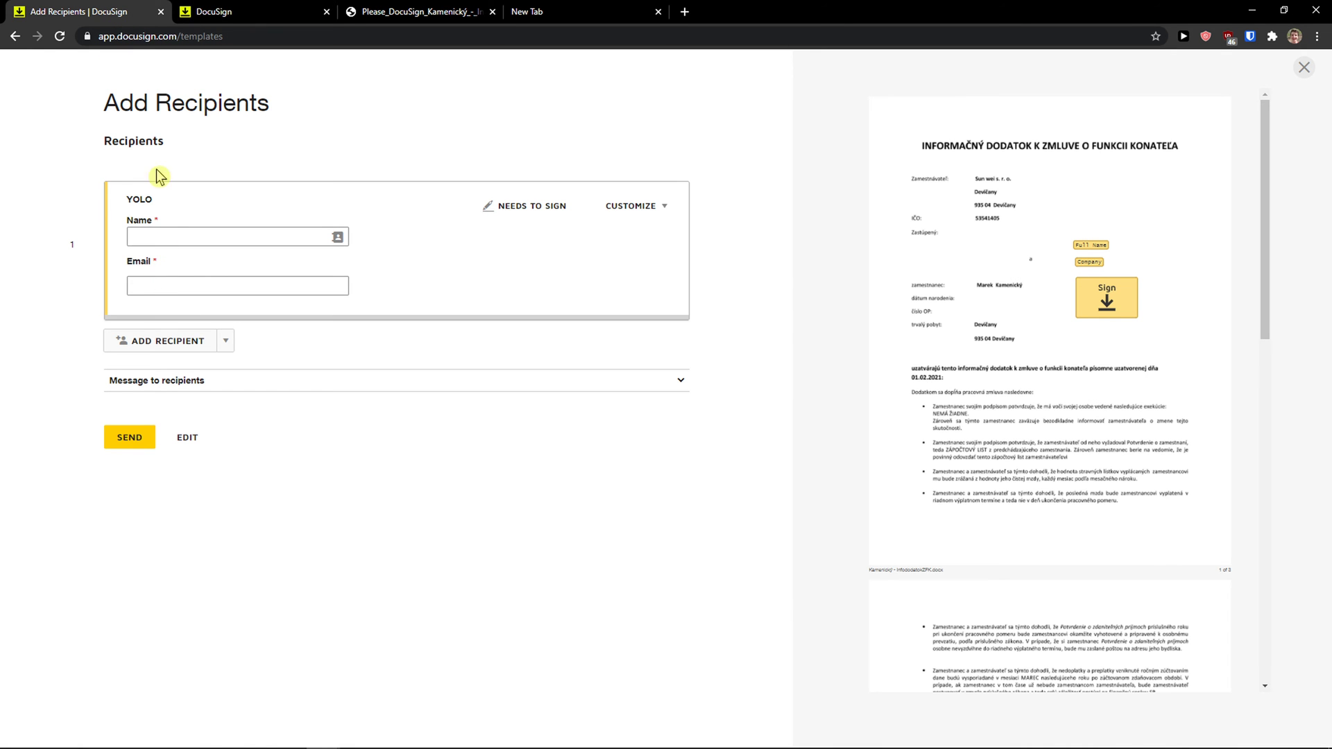